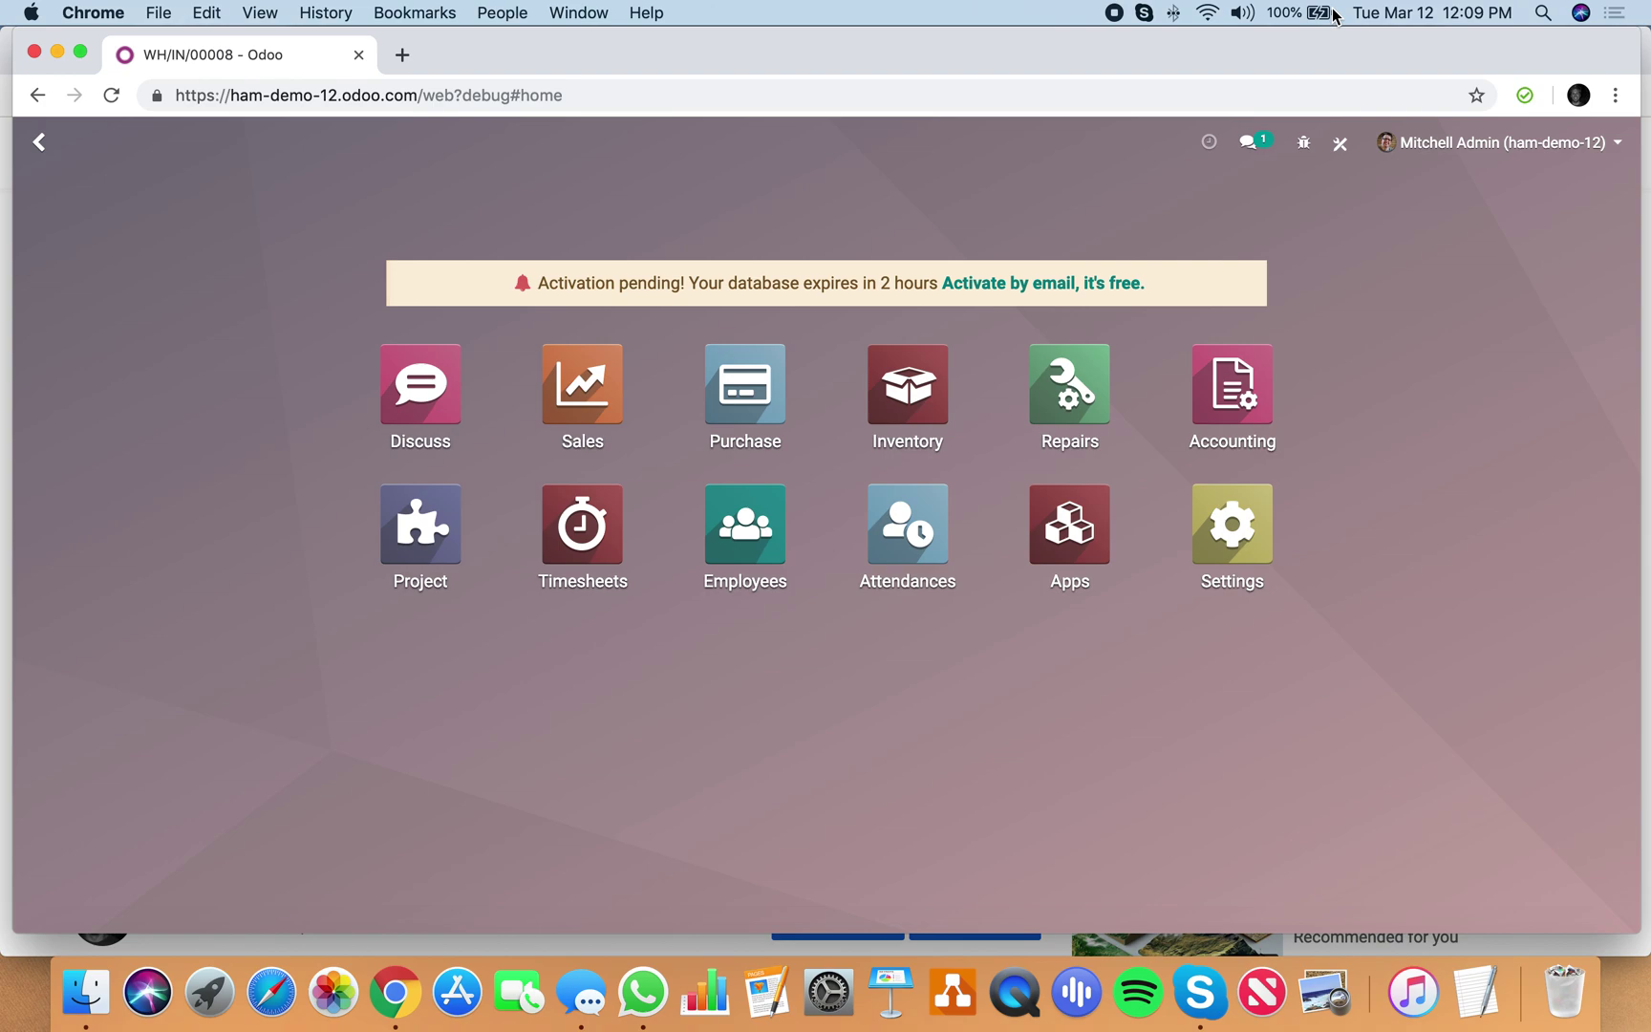
Step: Open the Inventory products catalogue under Master Data
click(79, 57)
click(915, 349)
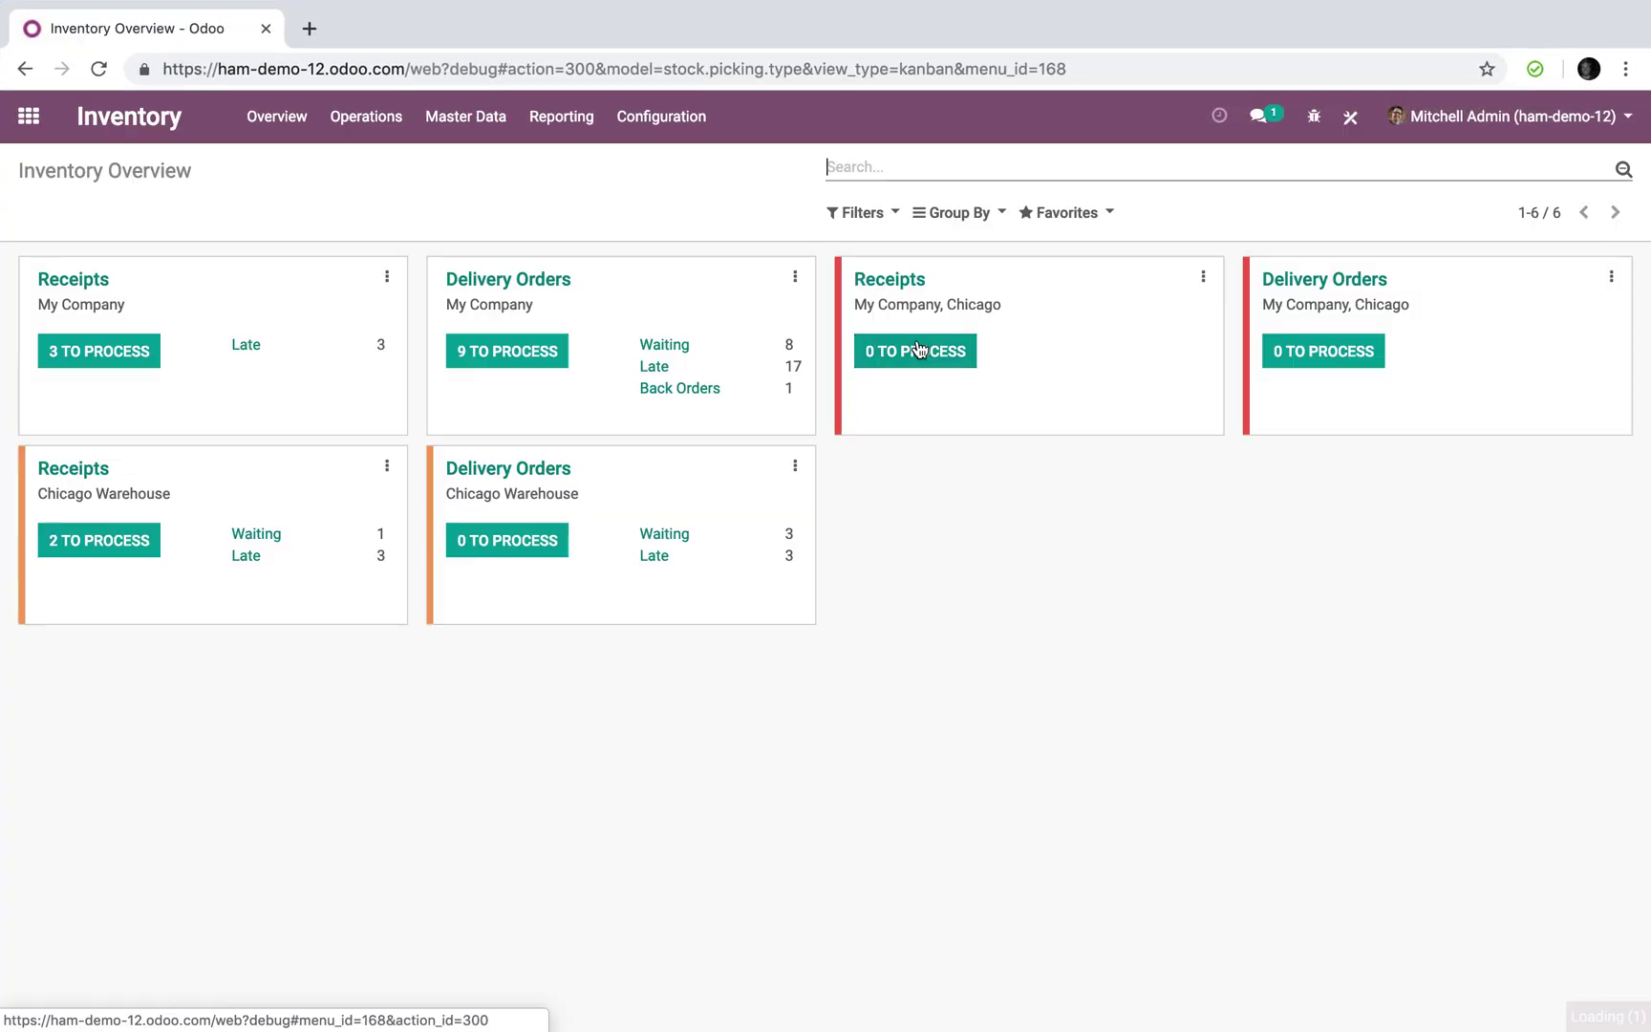
click(462, 118)
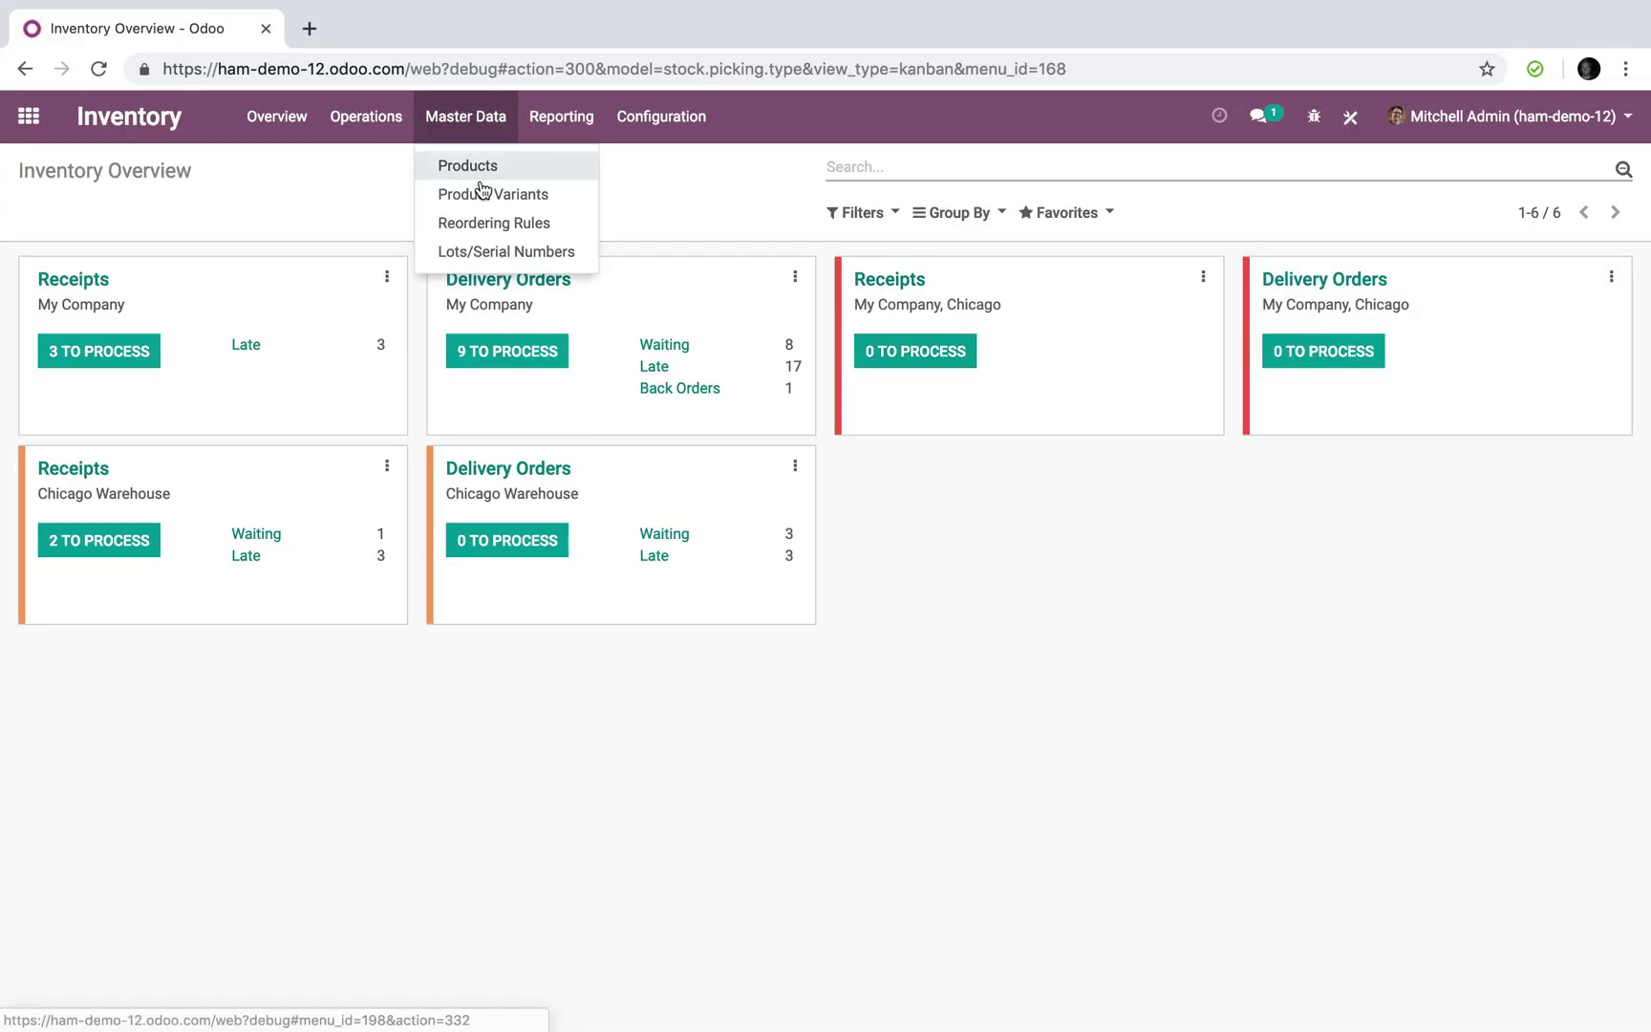
click(480, 179)
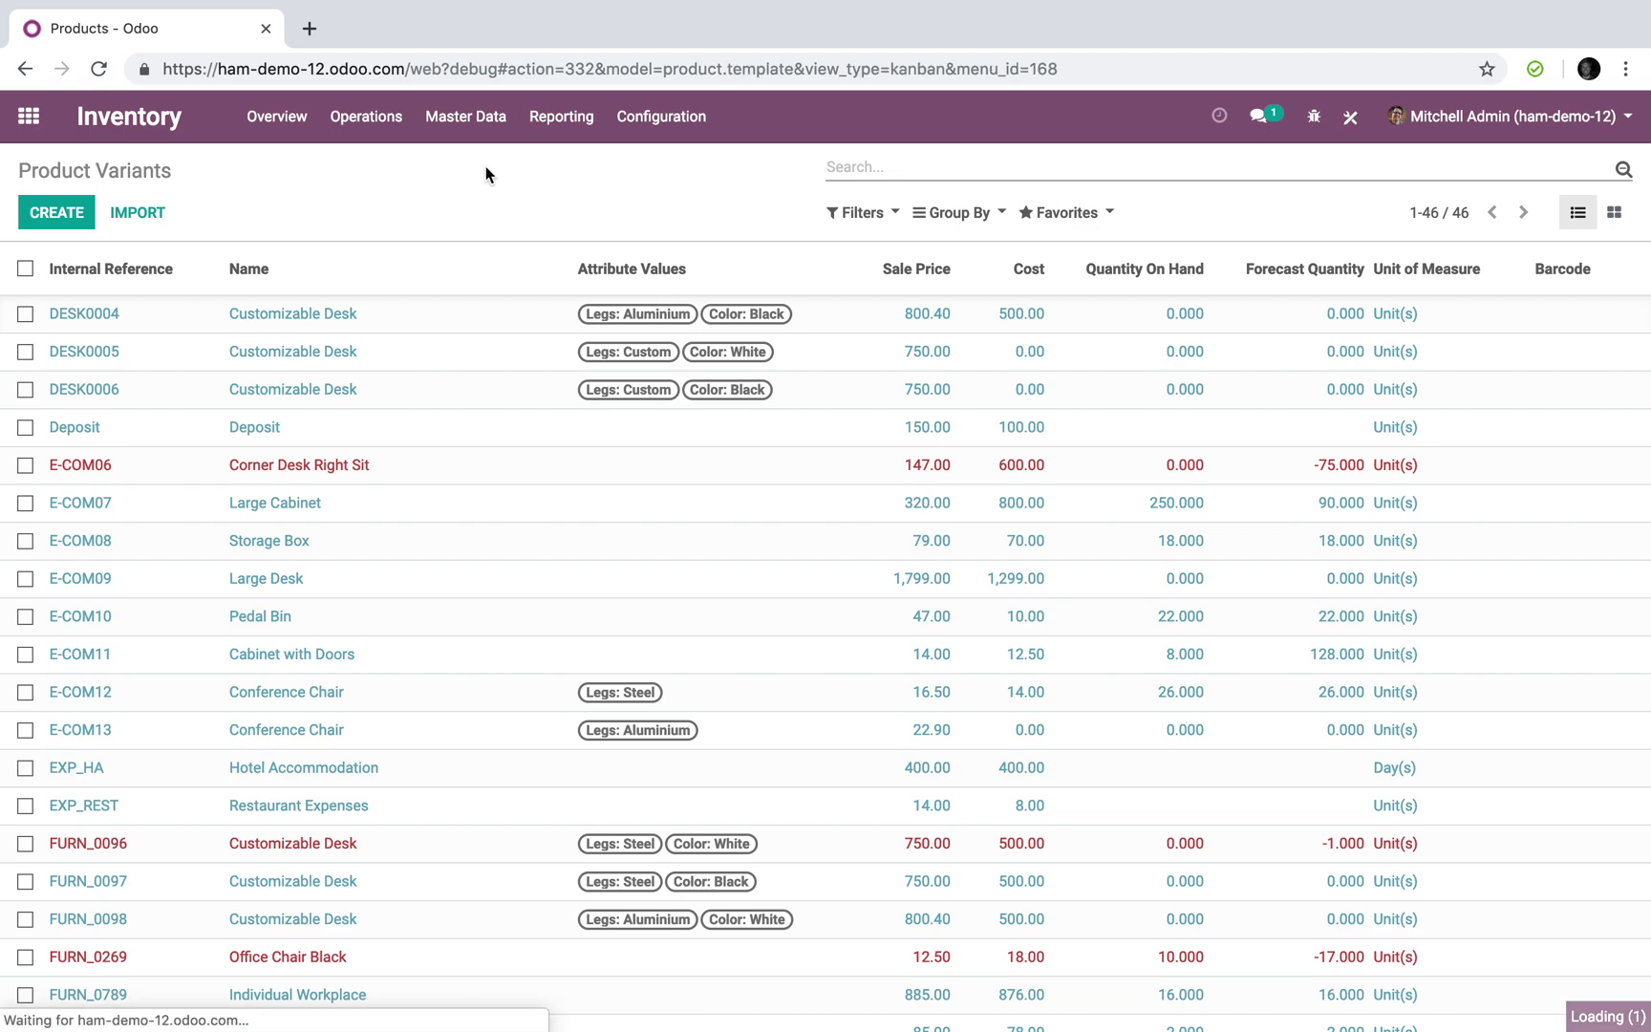
Step: Search for 'big product' and open the Big Product record showing 1.000 on hand
text(product b)
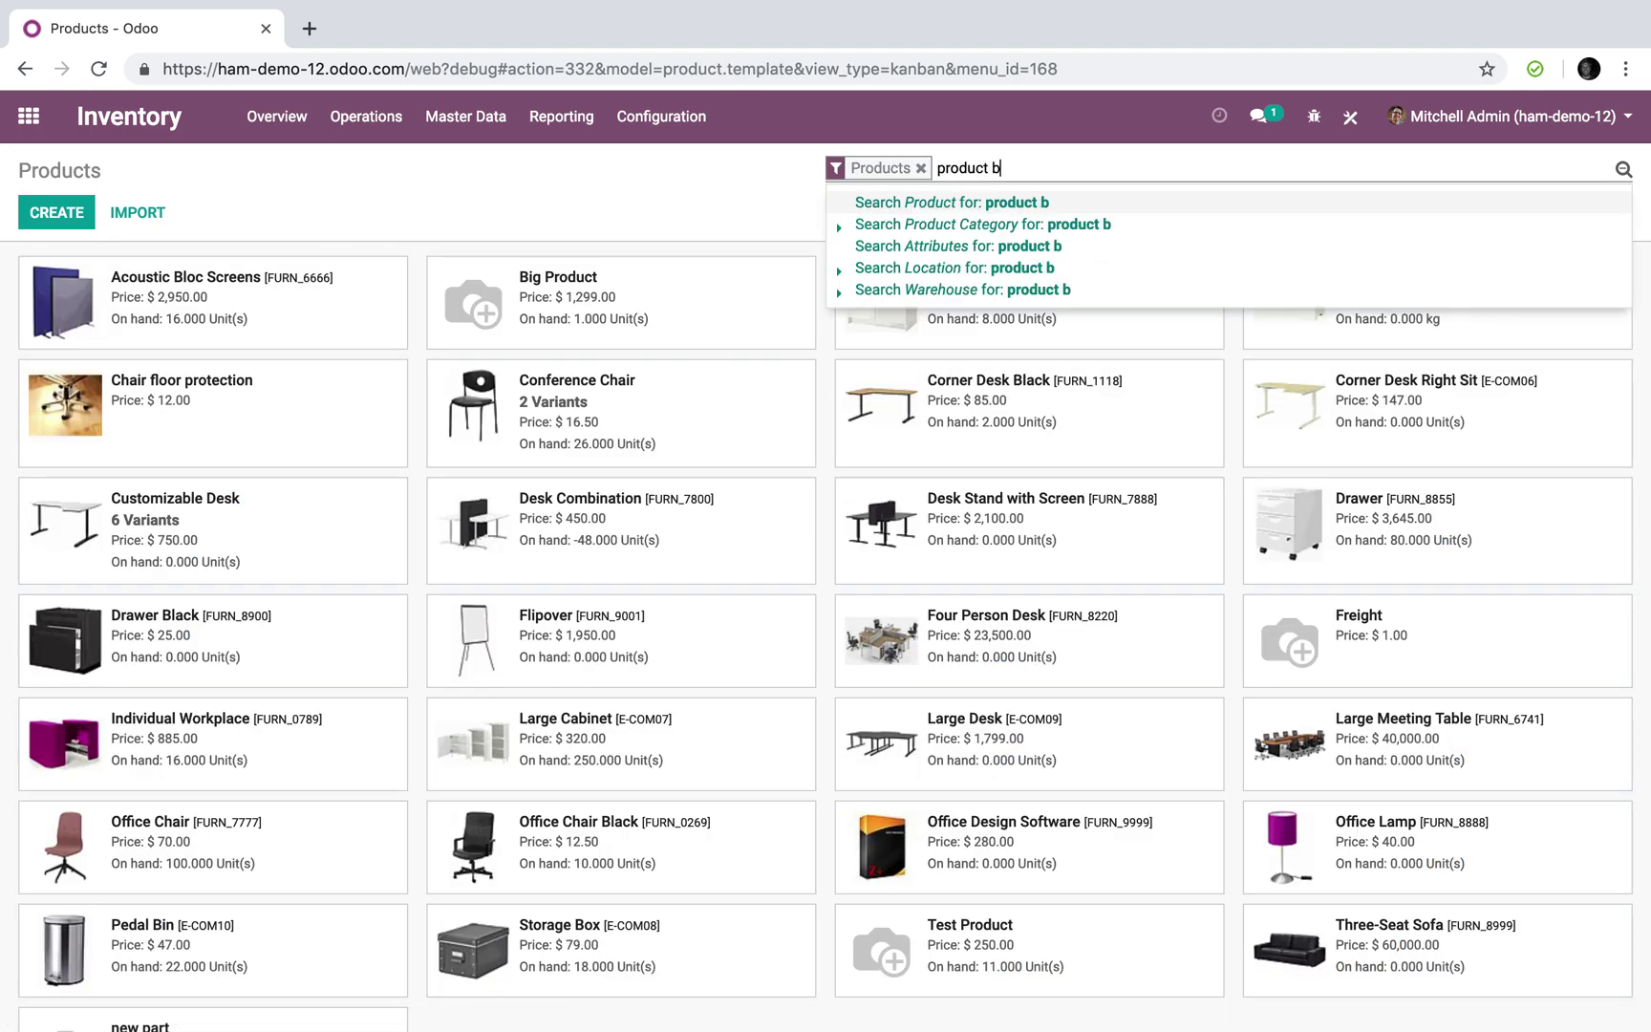
text(ig)
key(Return)
key(BackSpace)
text(big produdc)
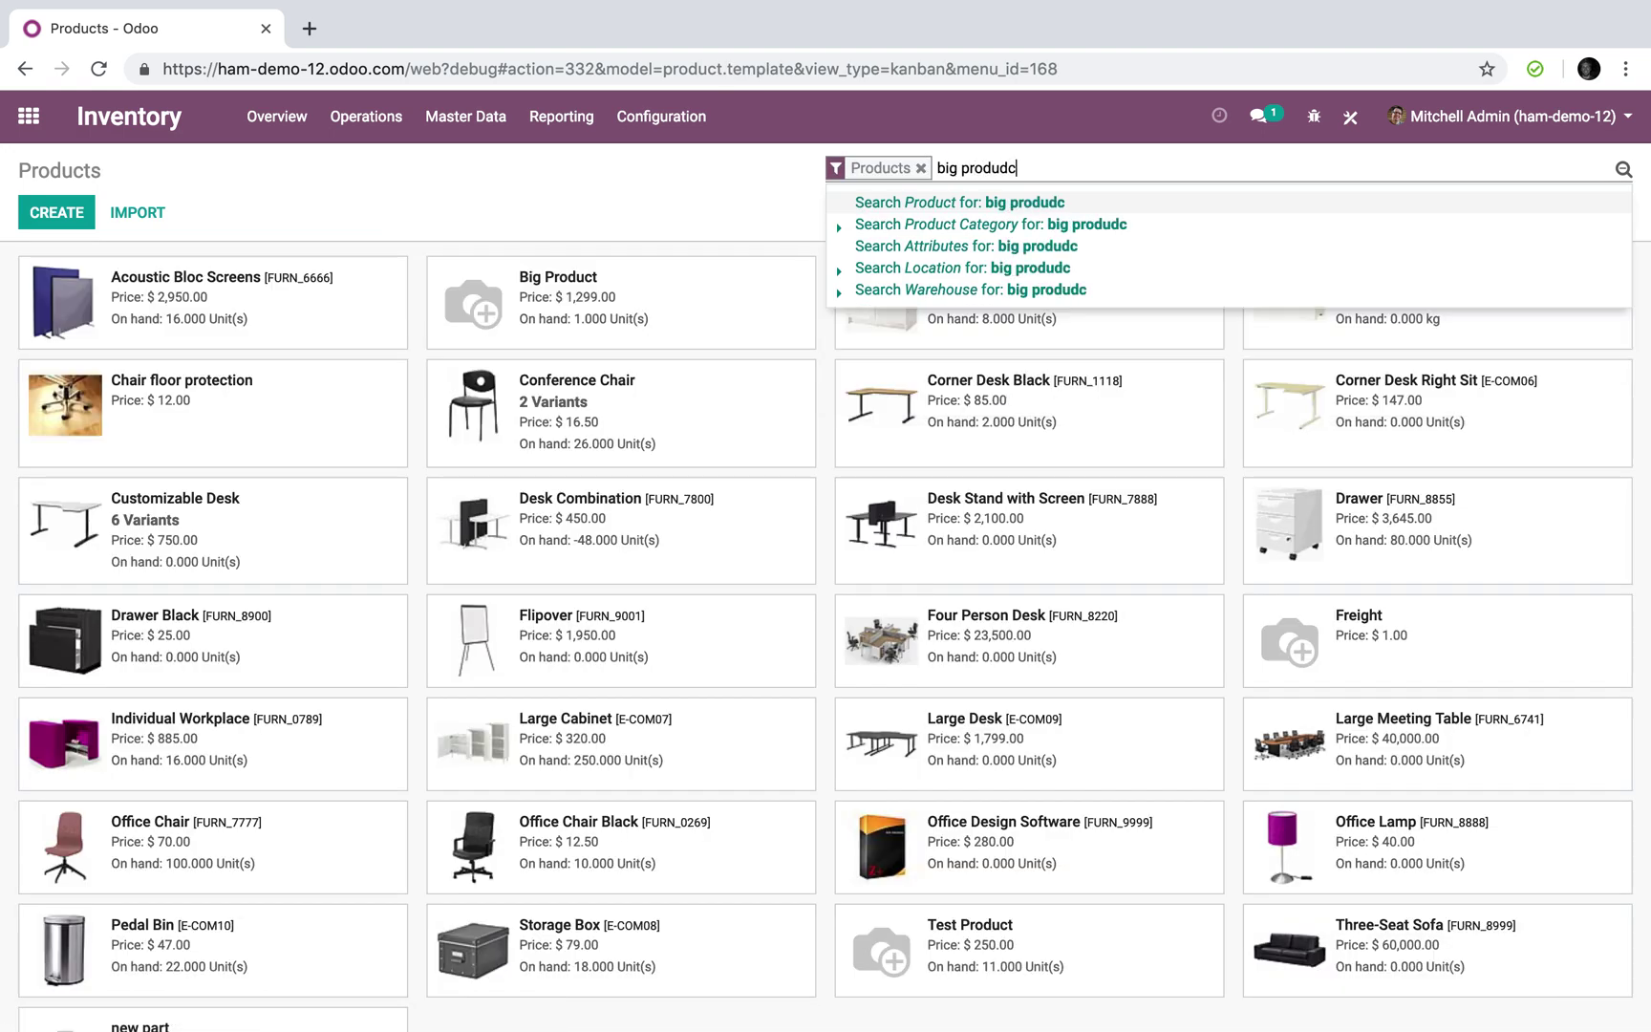
key(BackSpace)
key(BackSpace)
text(ct)
key(Return)
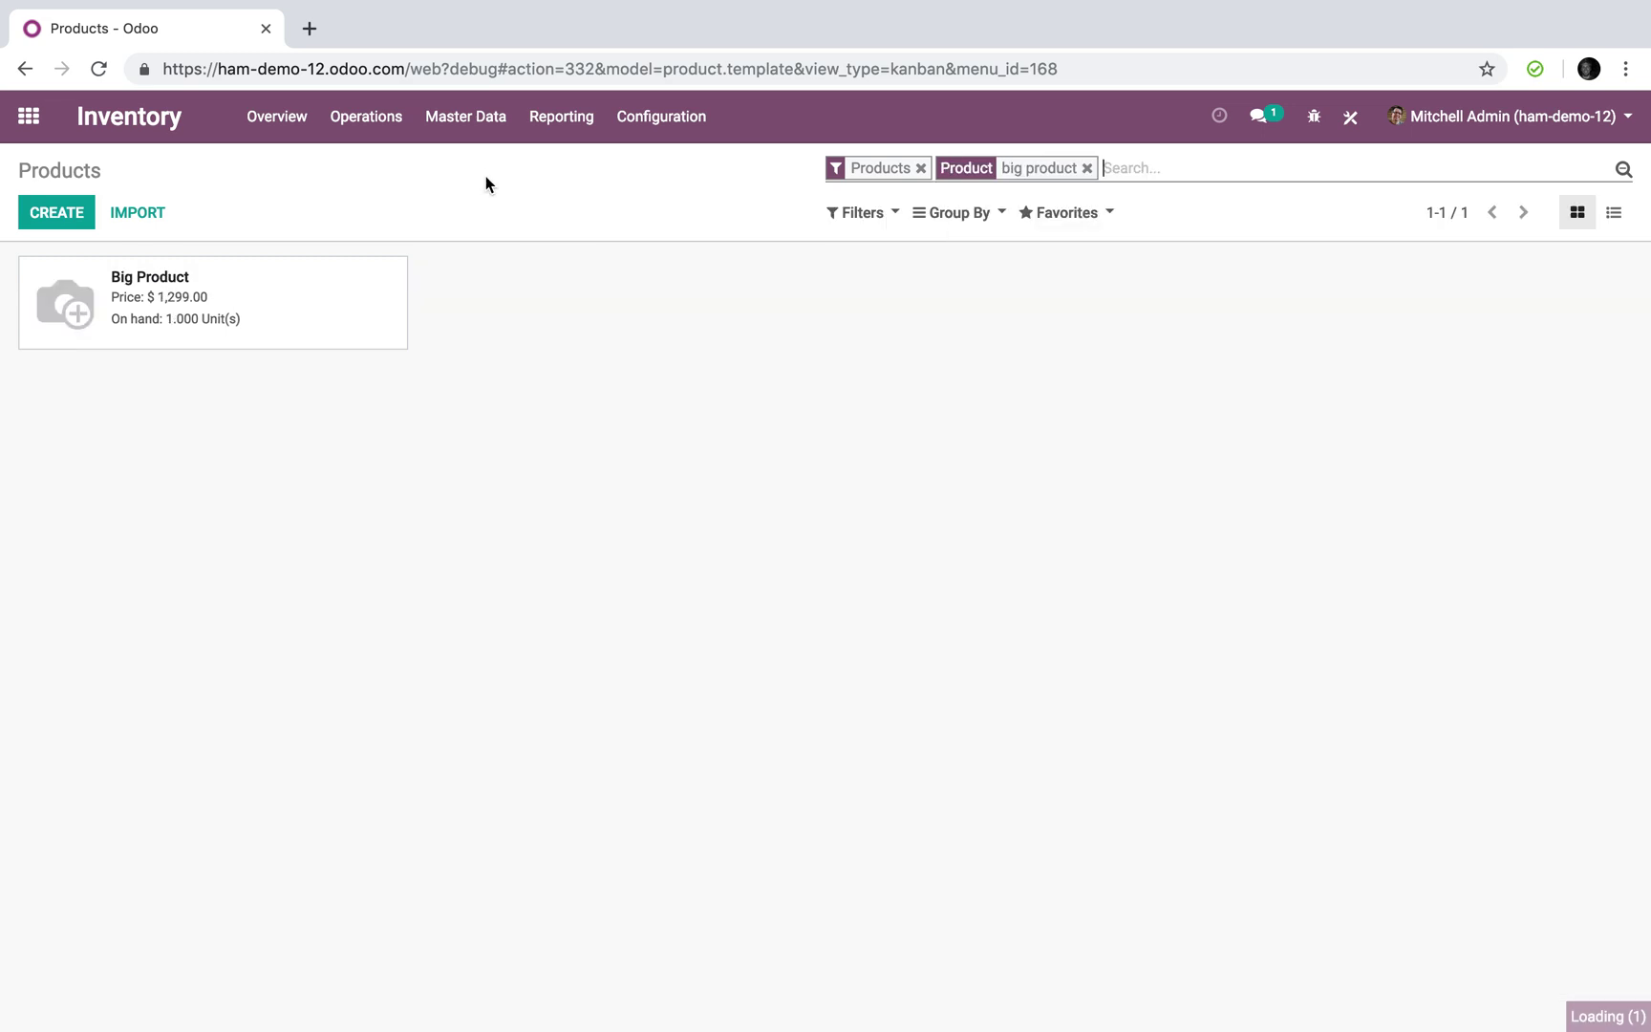
click(343, 308)
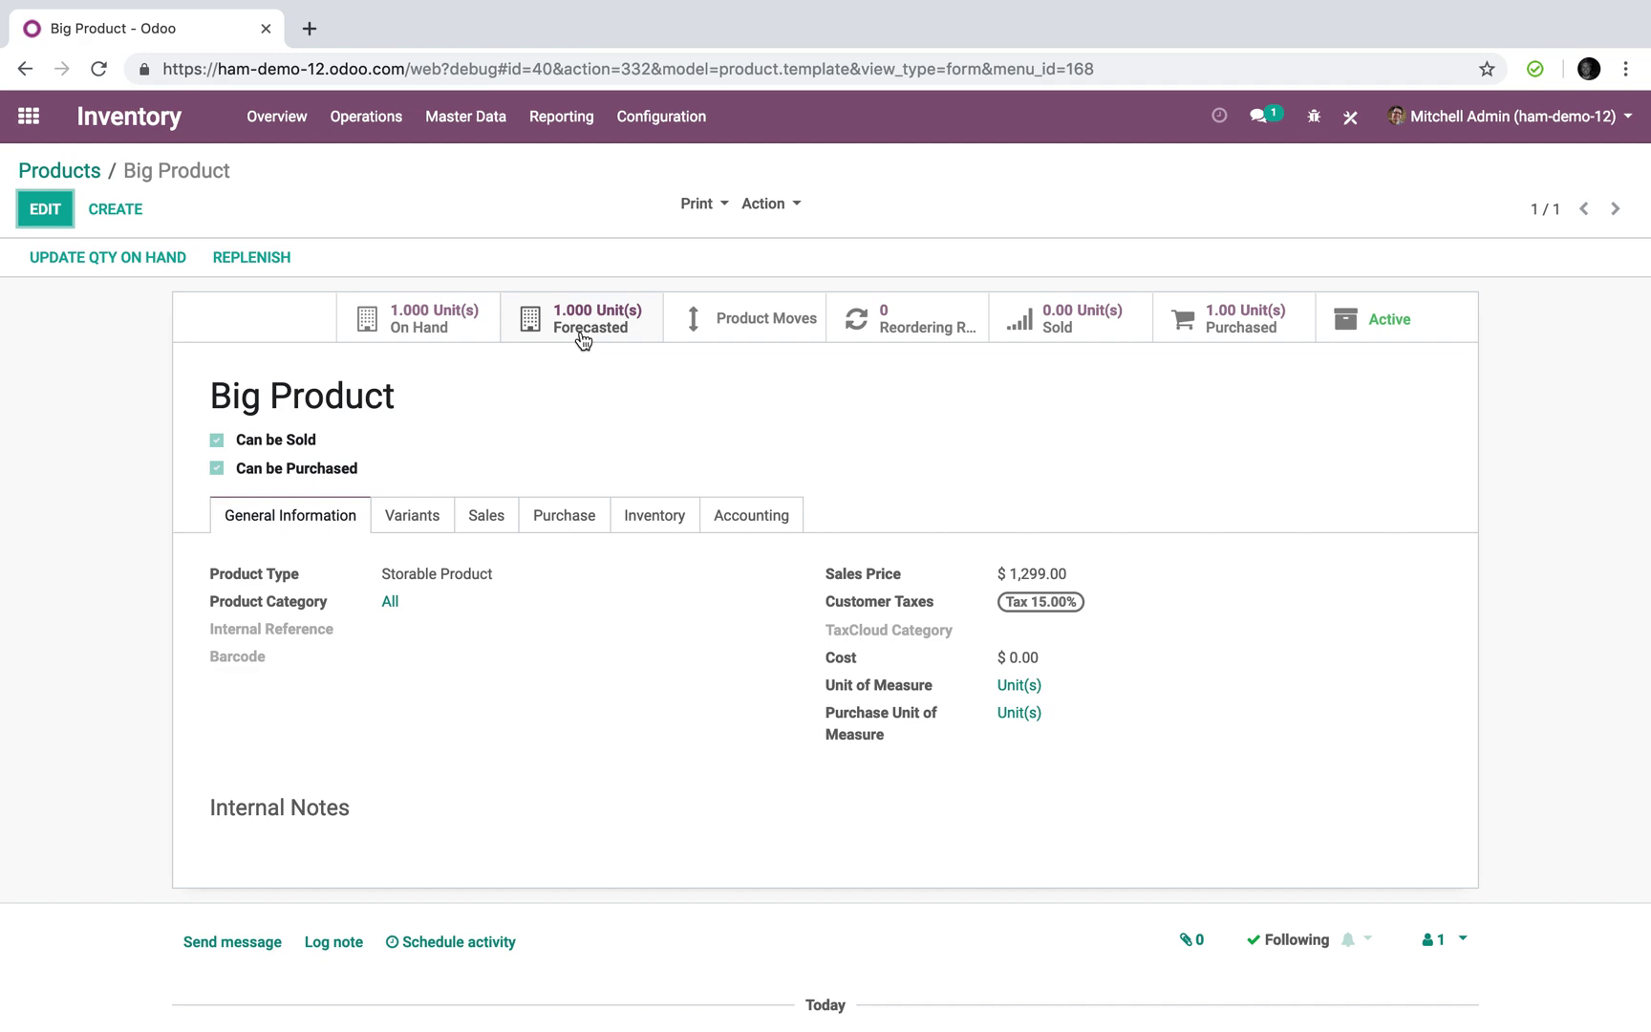
Step: Start a new Sales quotation for Azure Interior with a Big Product line
click(29, 116)
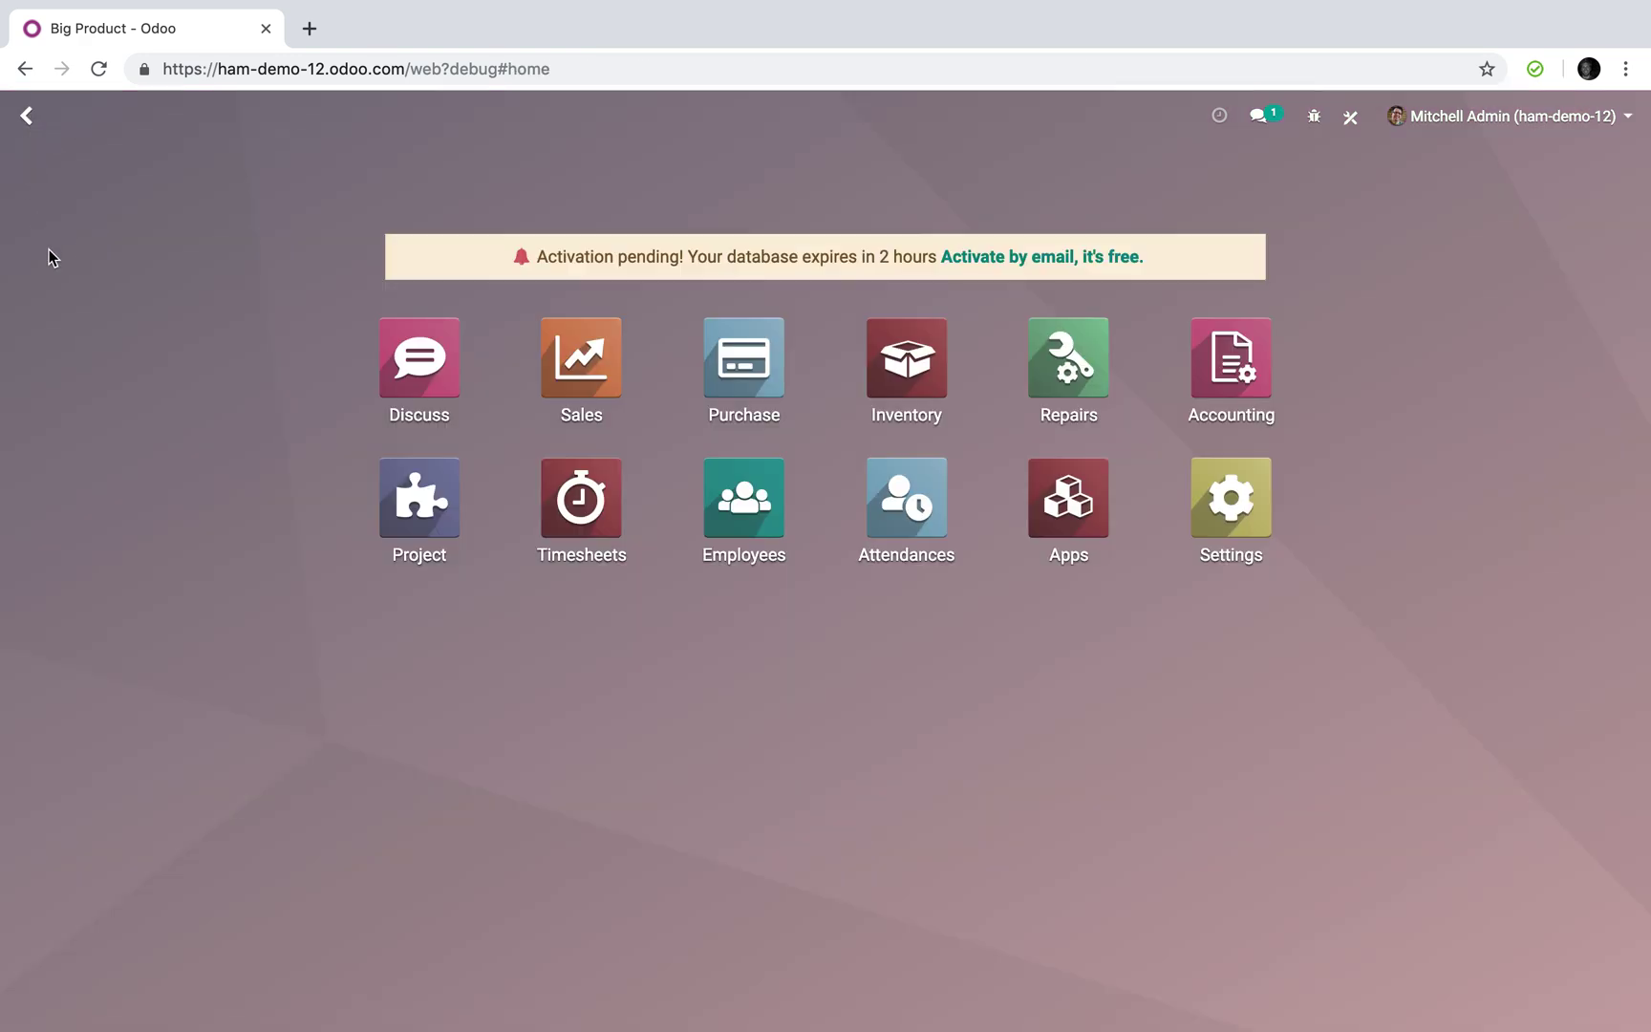
click(600, 347)
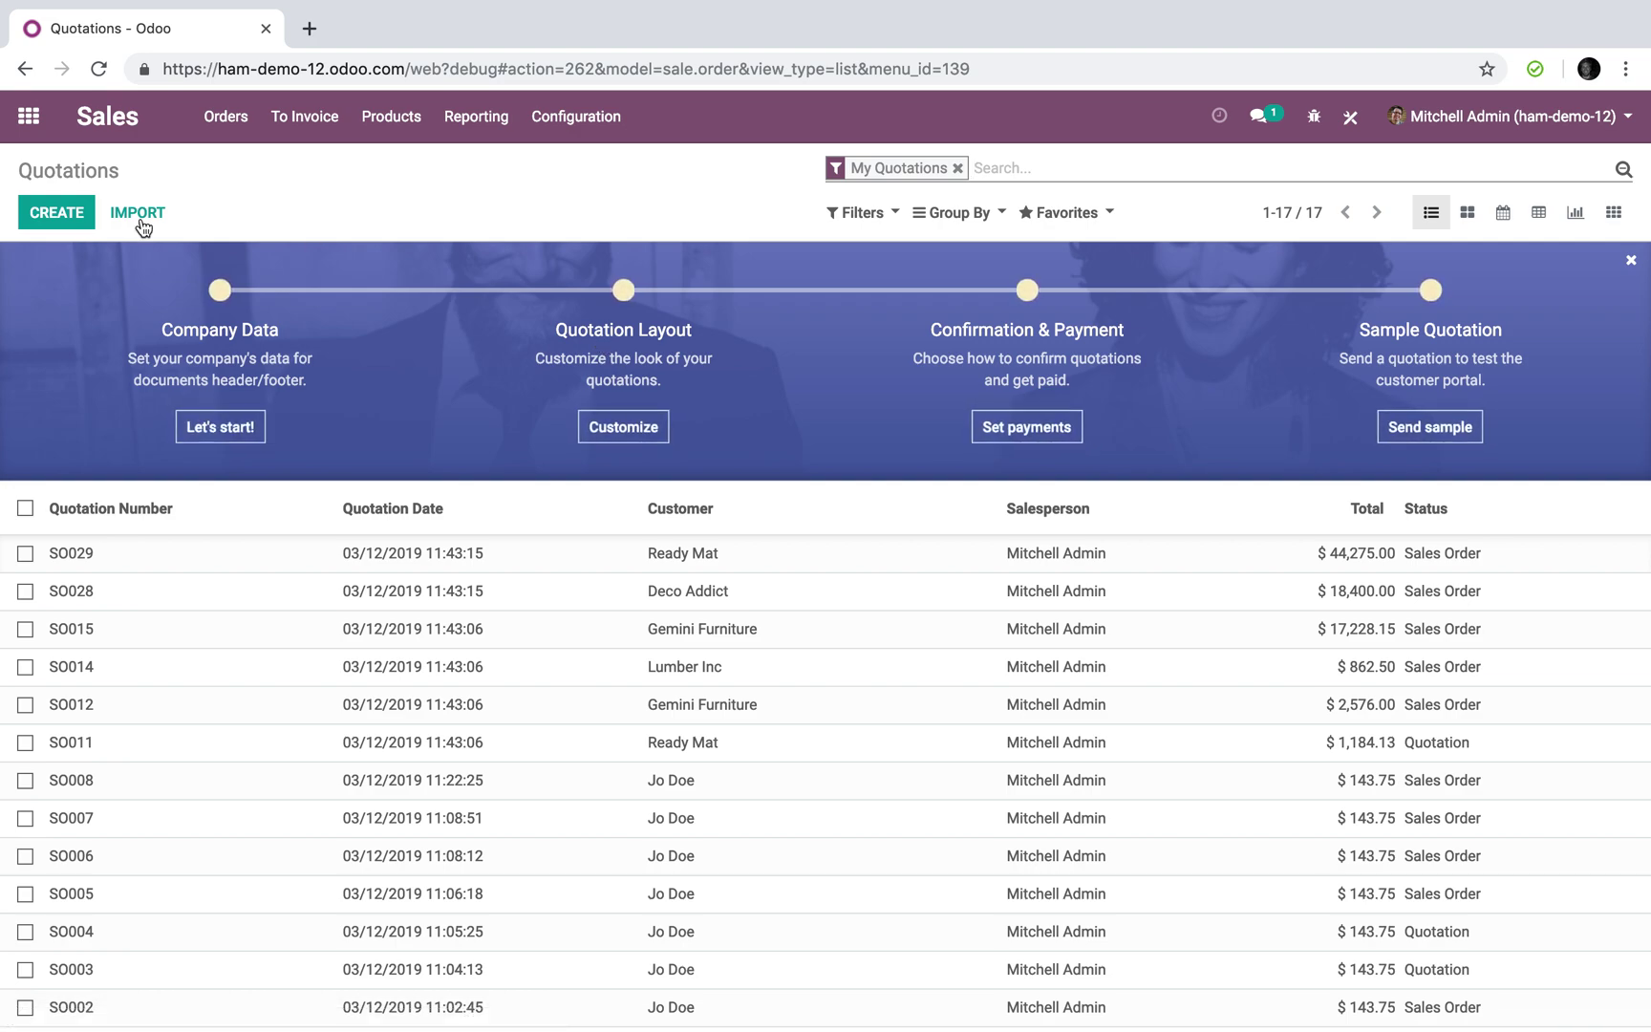
click(61, 214)
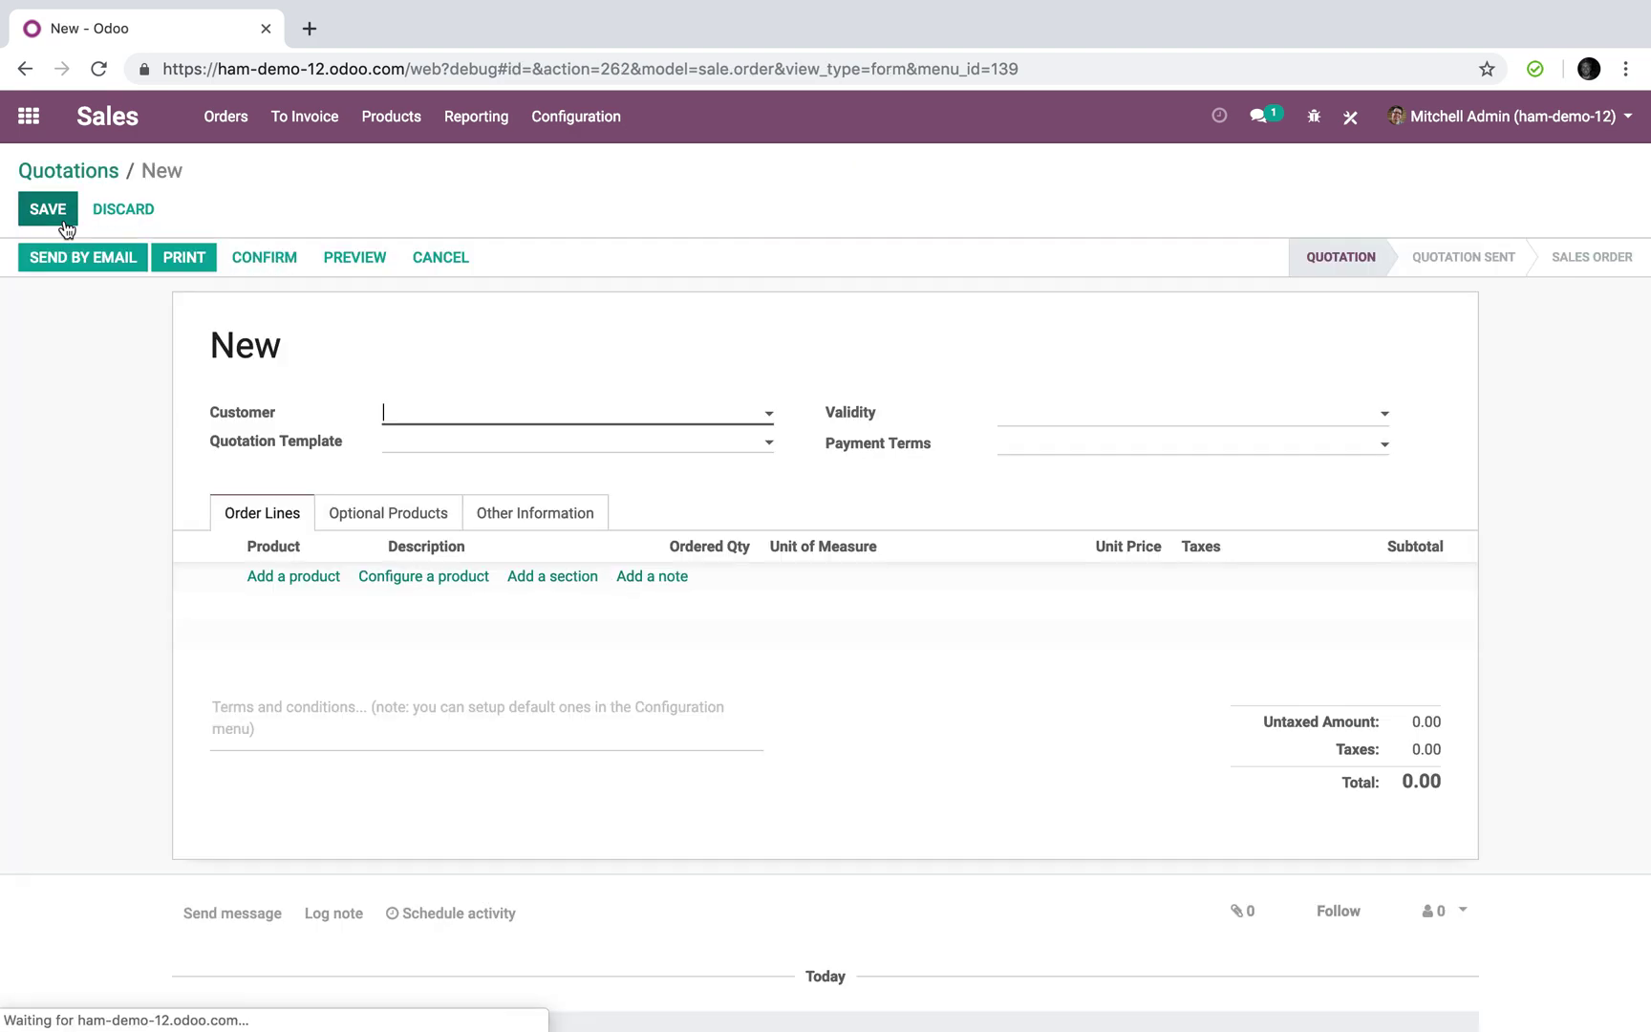
click(479, 418)
click(520, 451)
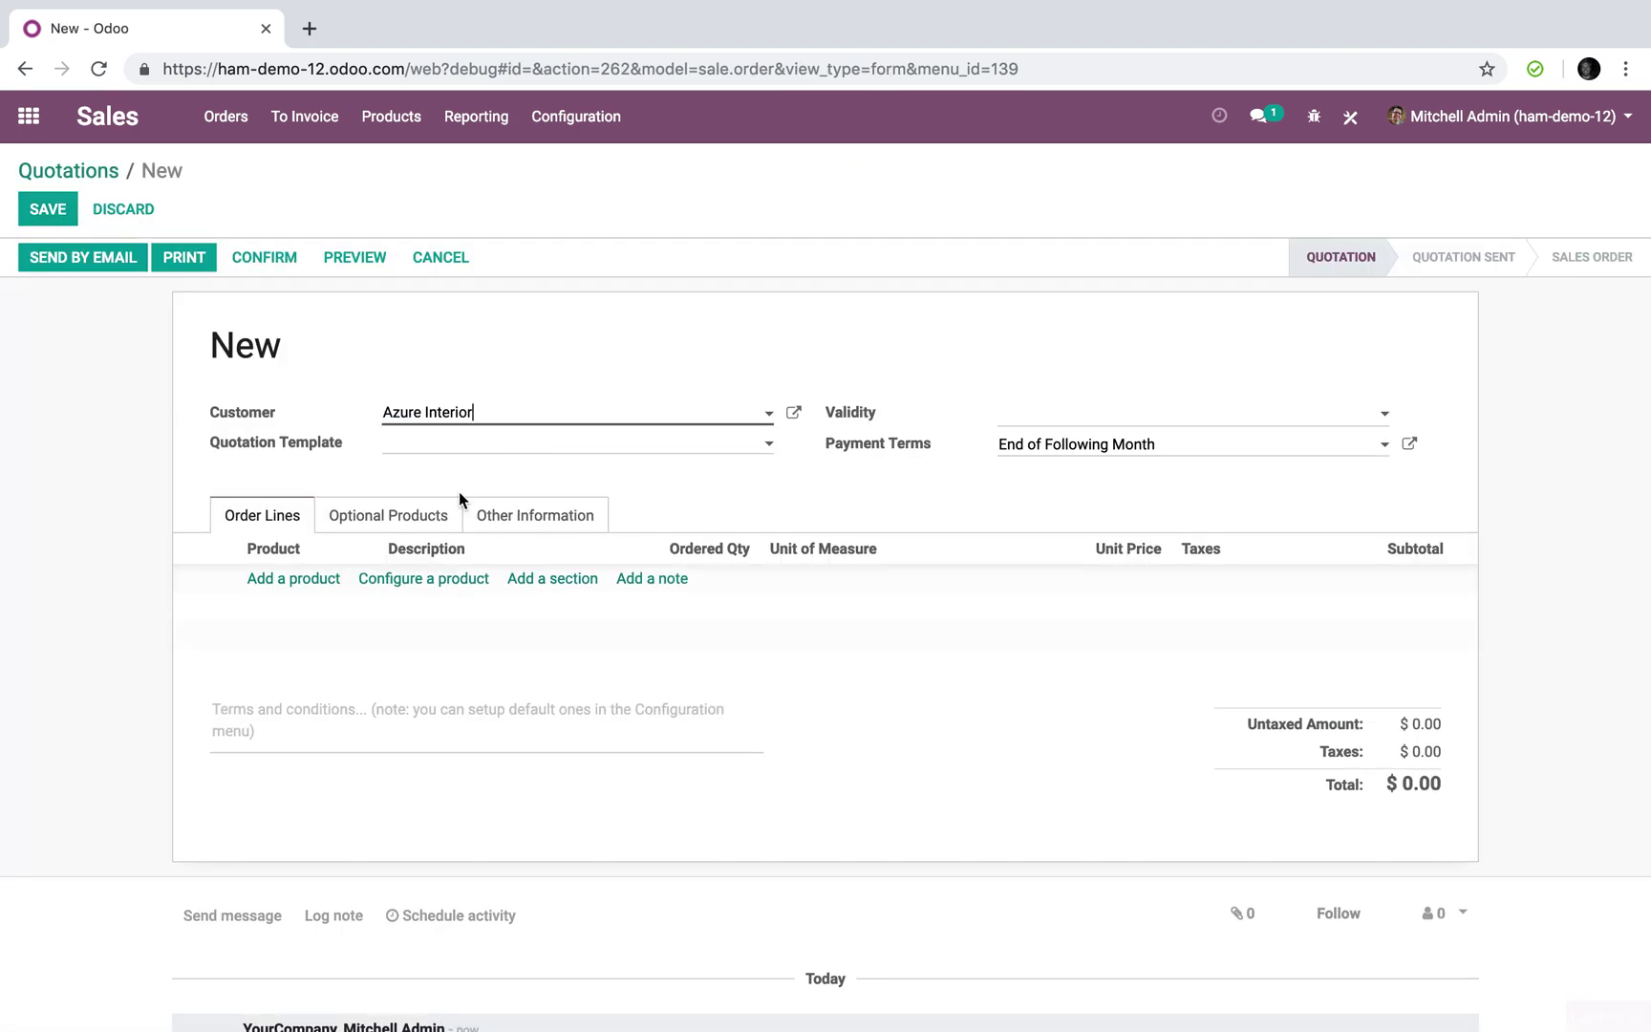
click(314, 578)
text(big)
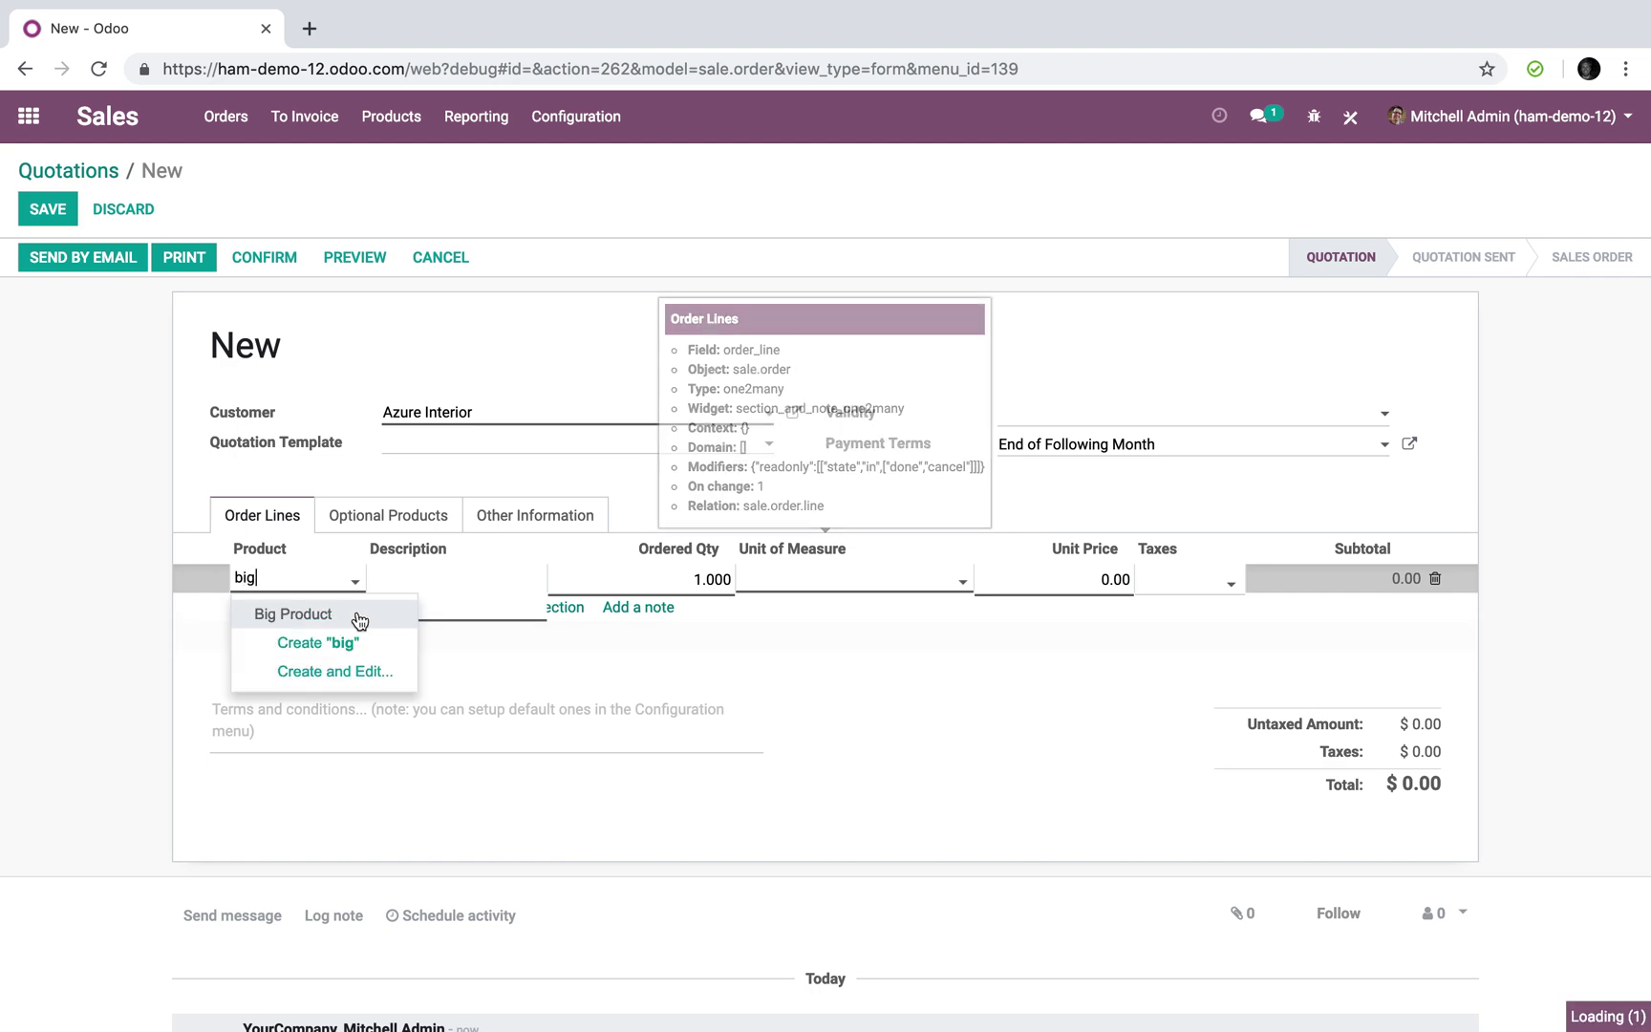
click(359, 617)
Step: Set quantity 2, then save and confirm it as SO030, checking delivery WH/OUT/00023
click(641, 577)
text(2)
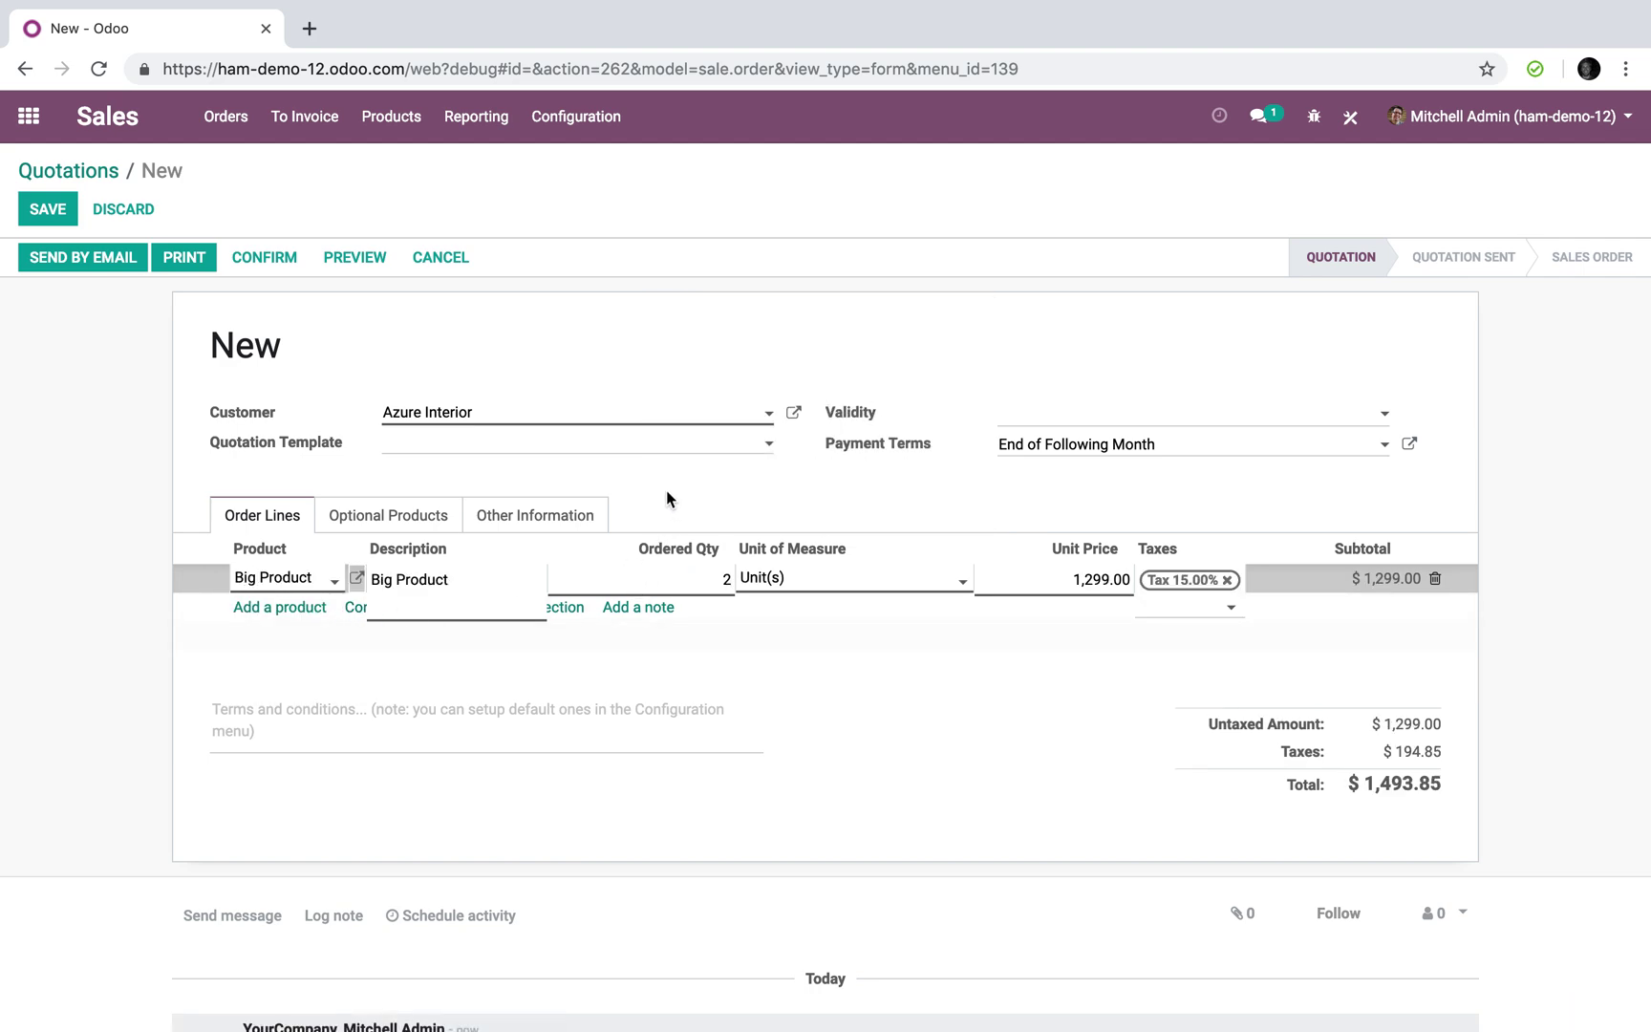
click(666, 489)
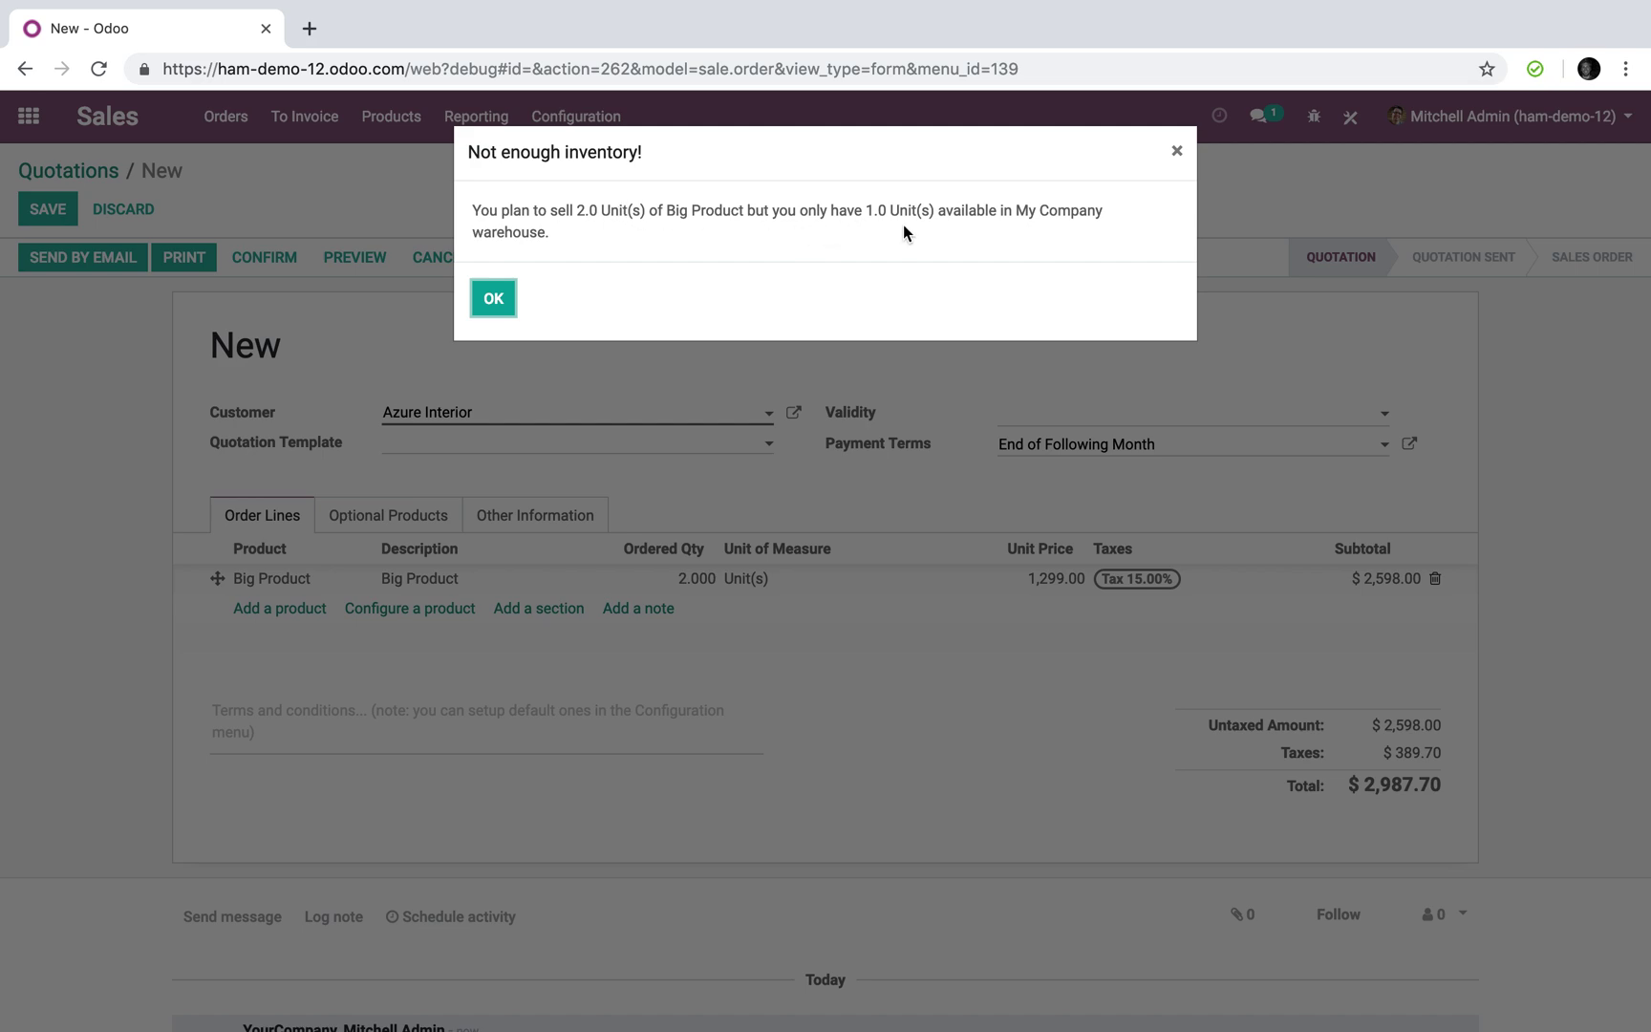
click(495, 299)
click(52, 210)
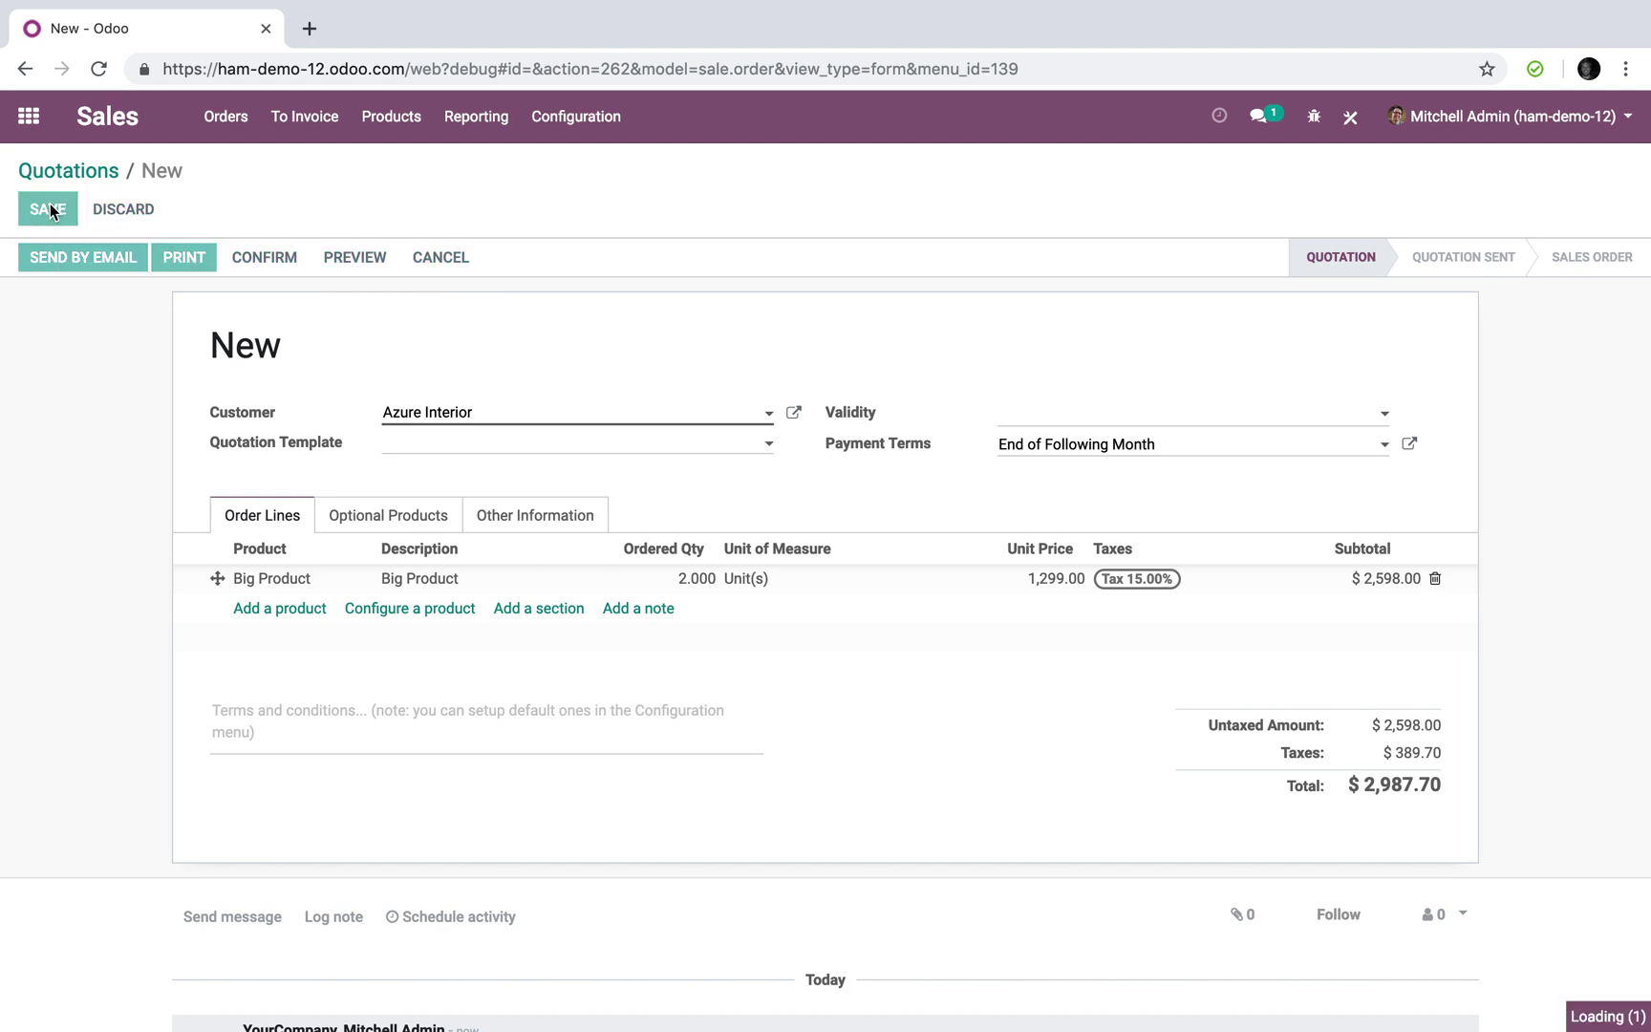
click(263, 256)
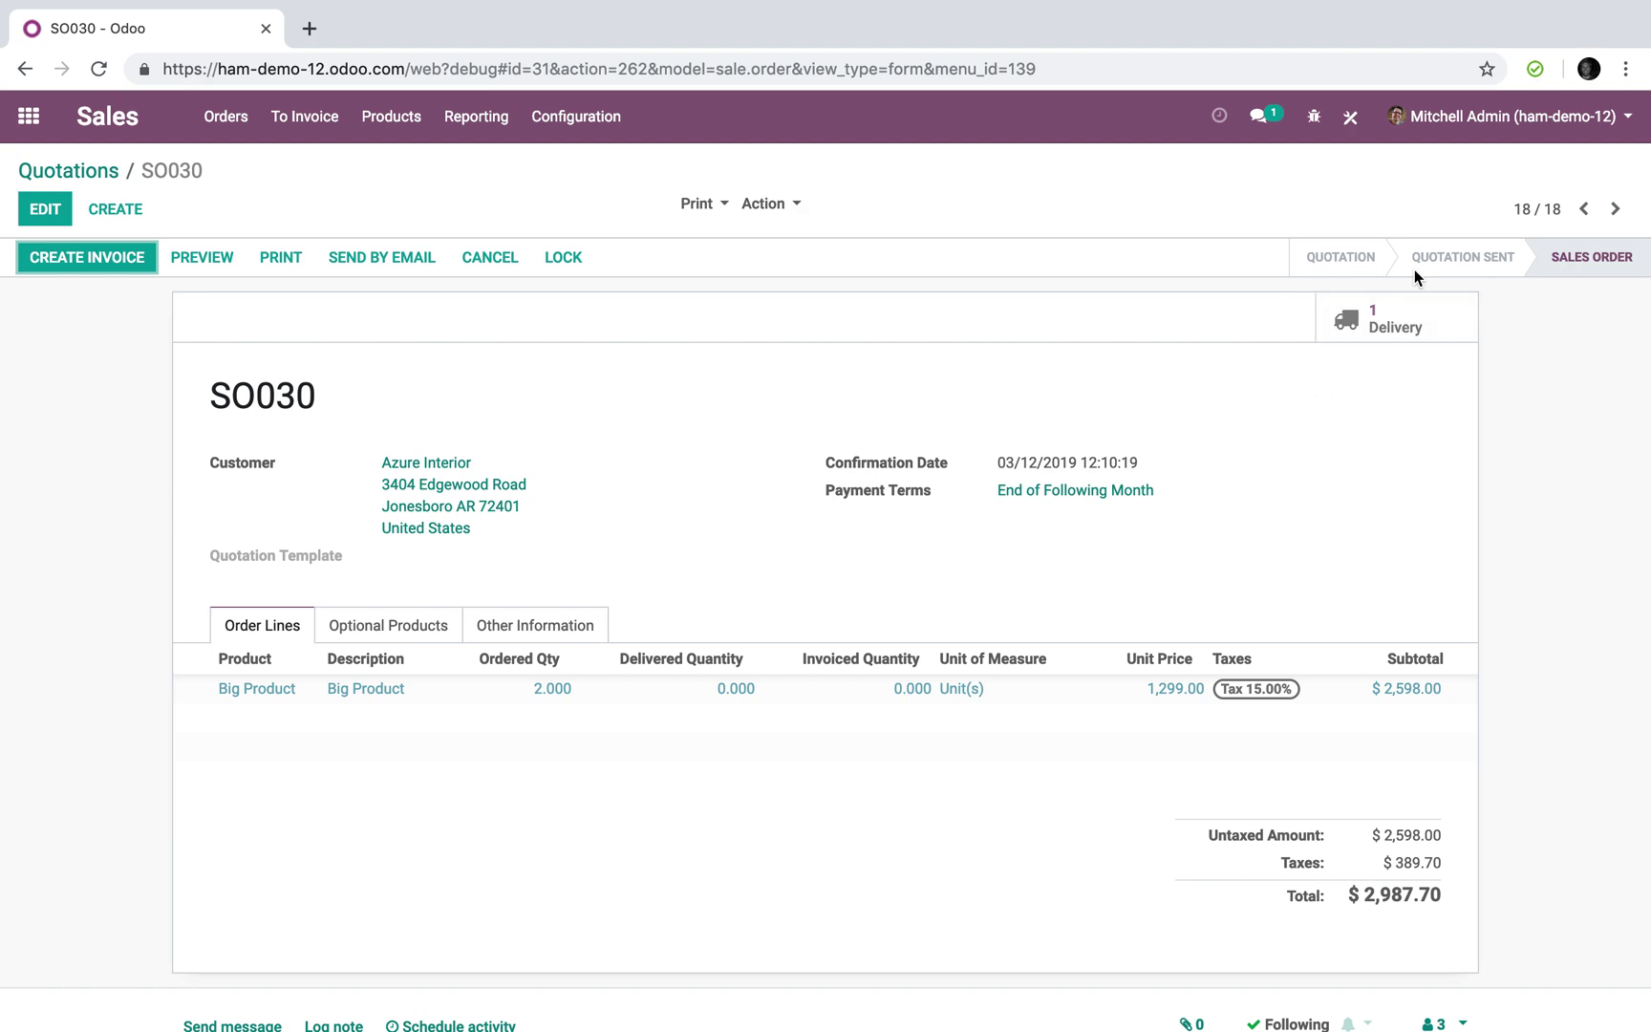
click(1419, 298)
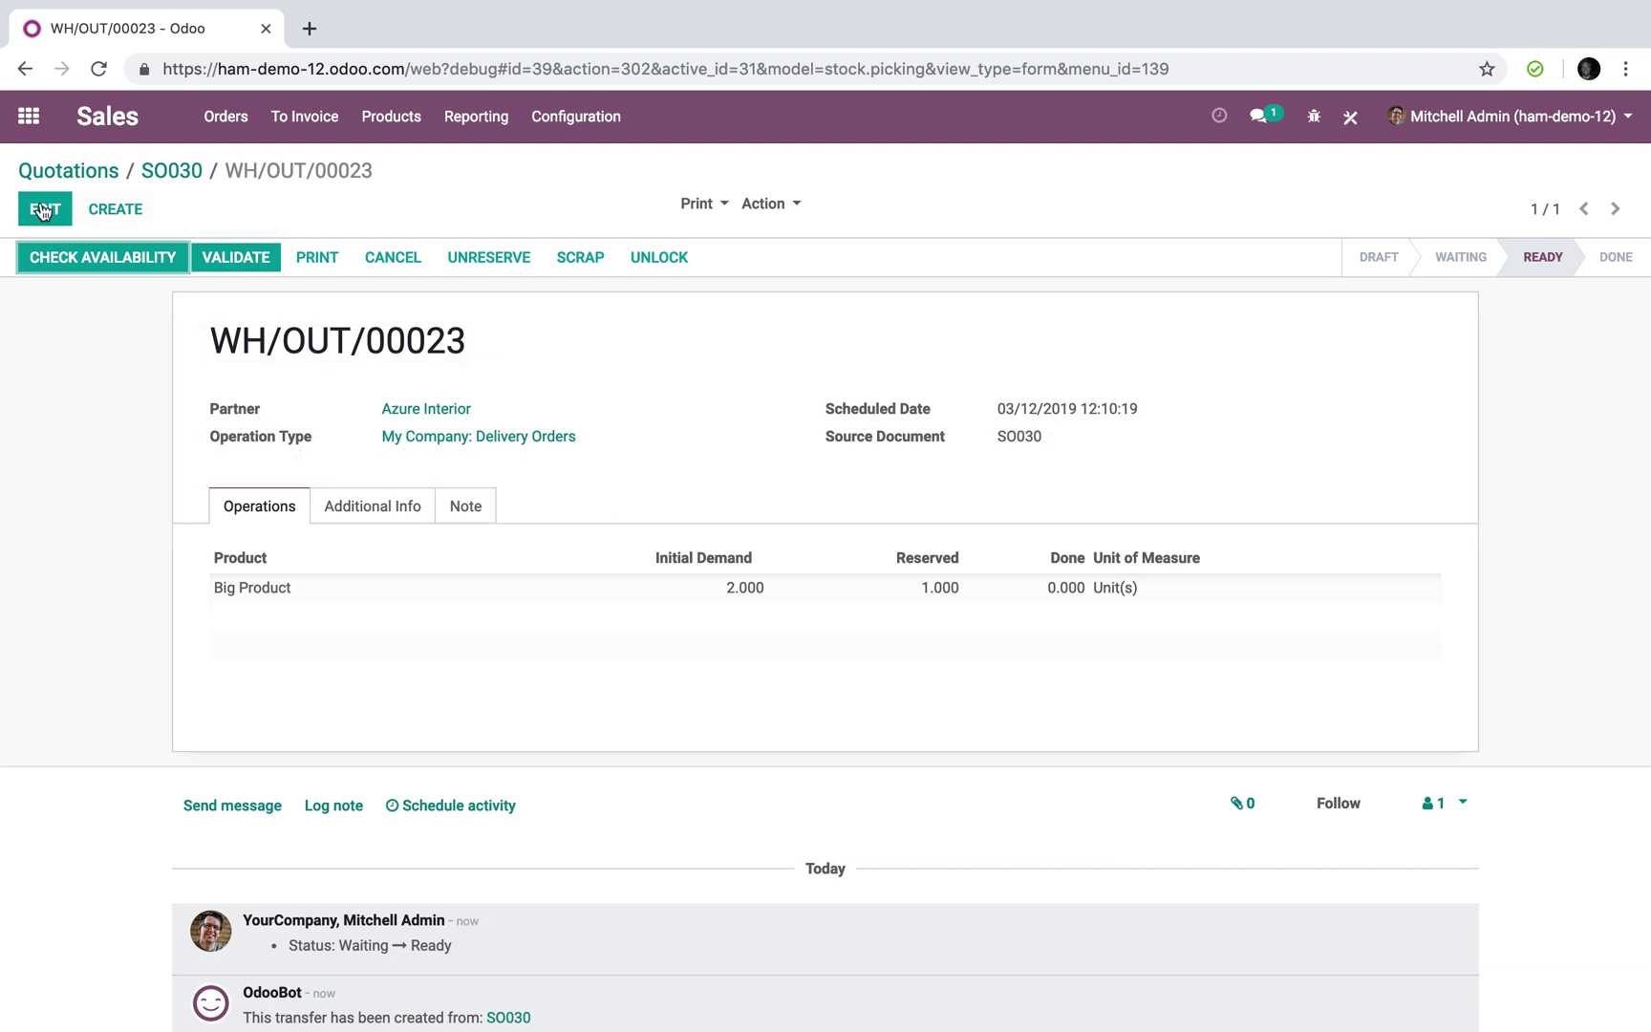
click(27, 122)
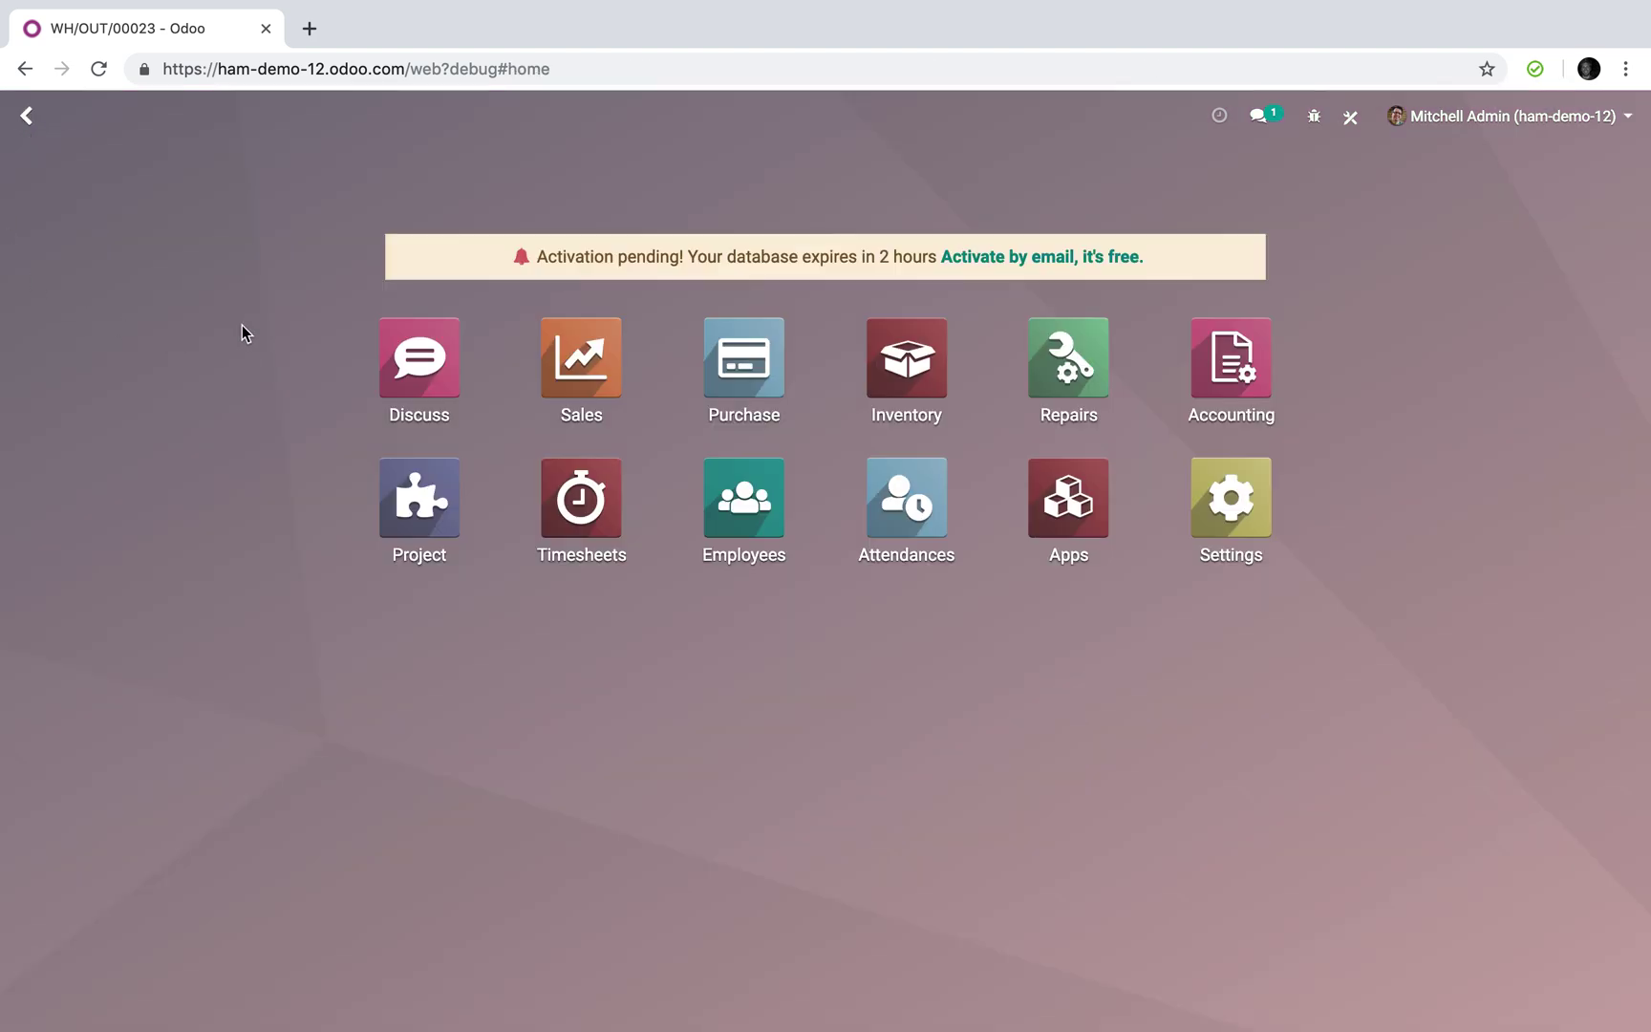
Step: Review SO030's shipping policy, then view a new quotation's shipping policy choices
click(633, 386)
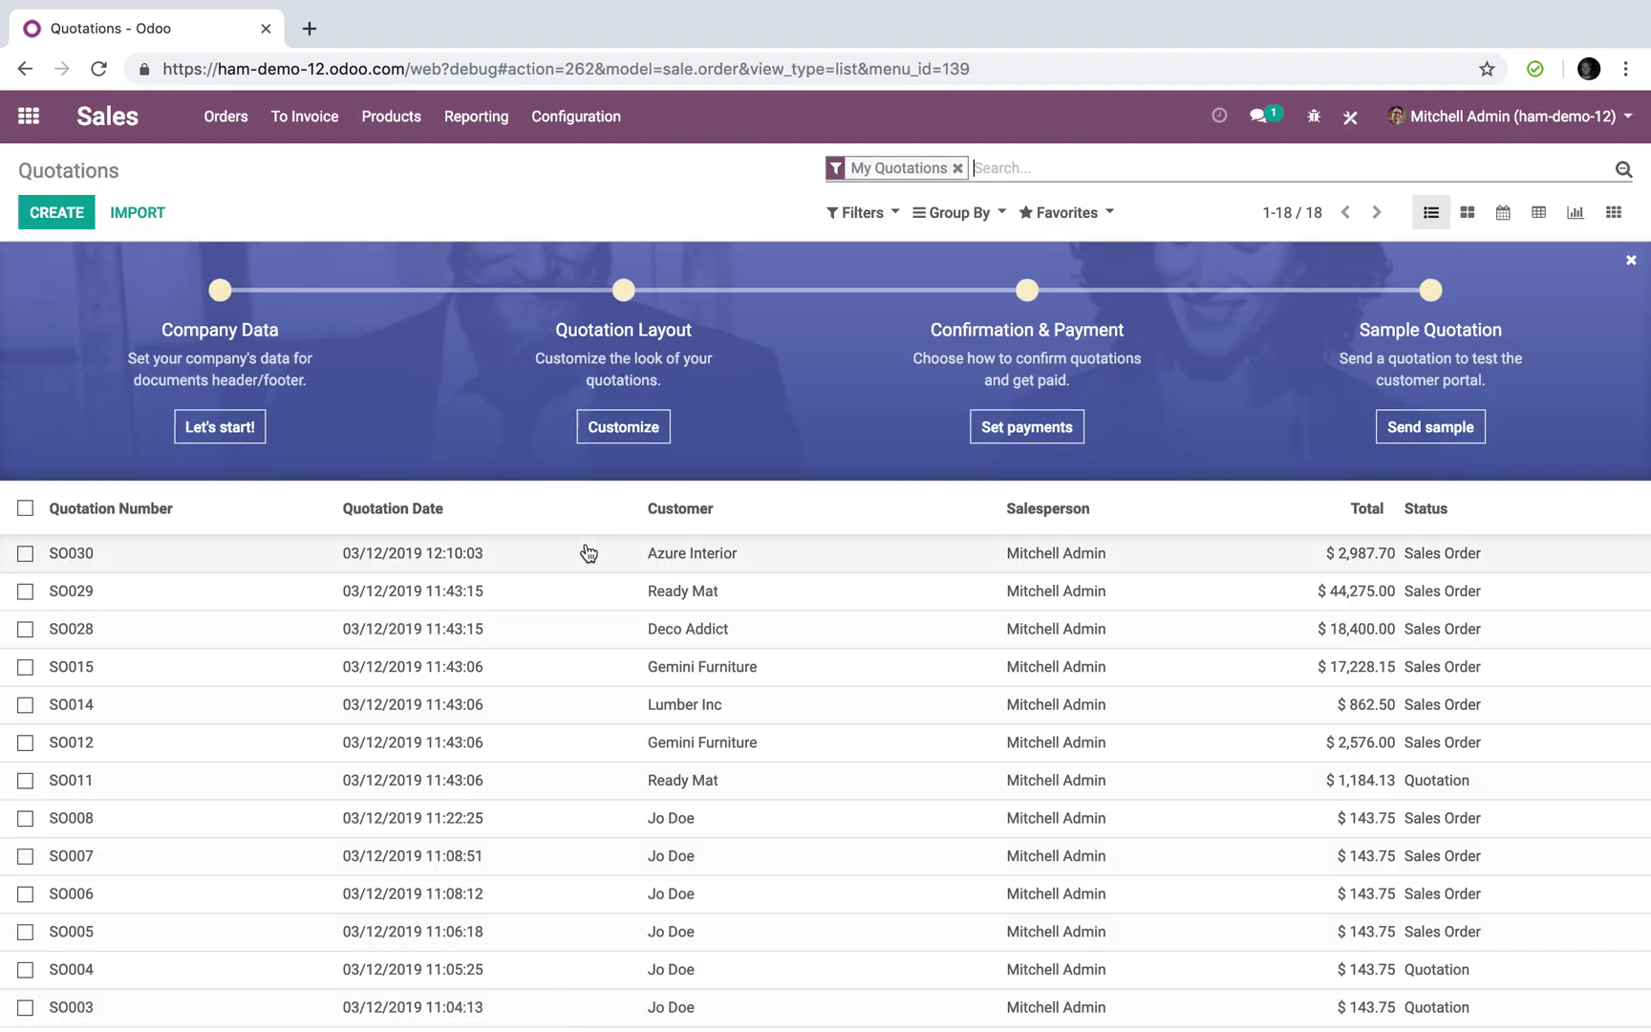
click(589, 553)
click(512, 621)
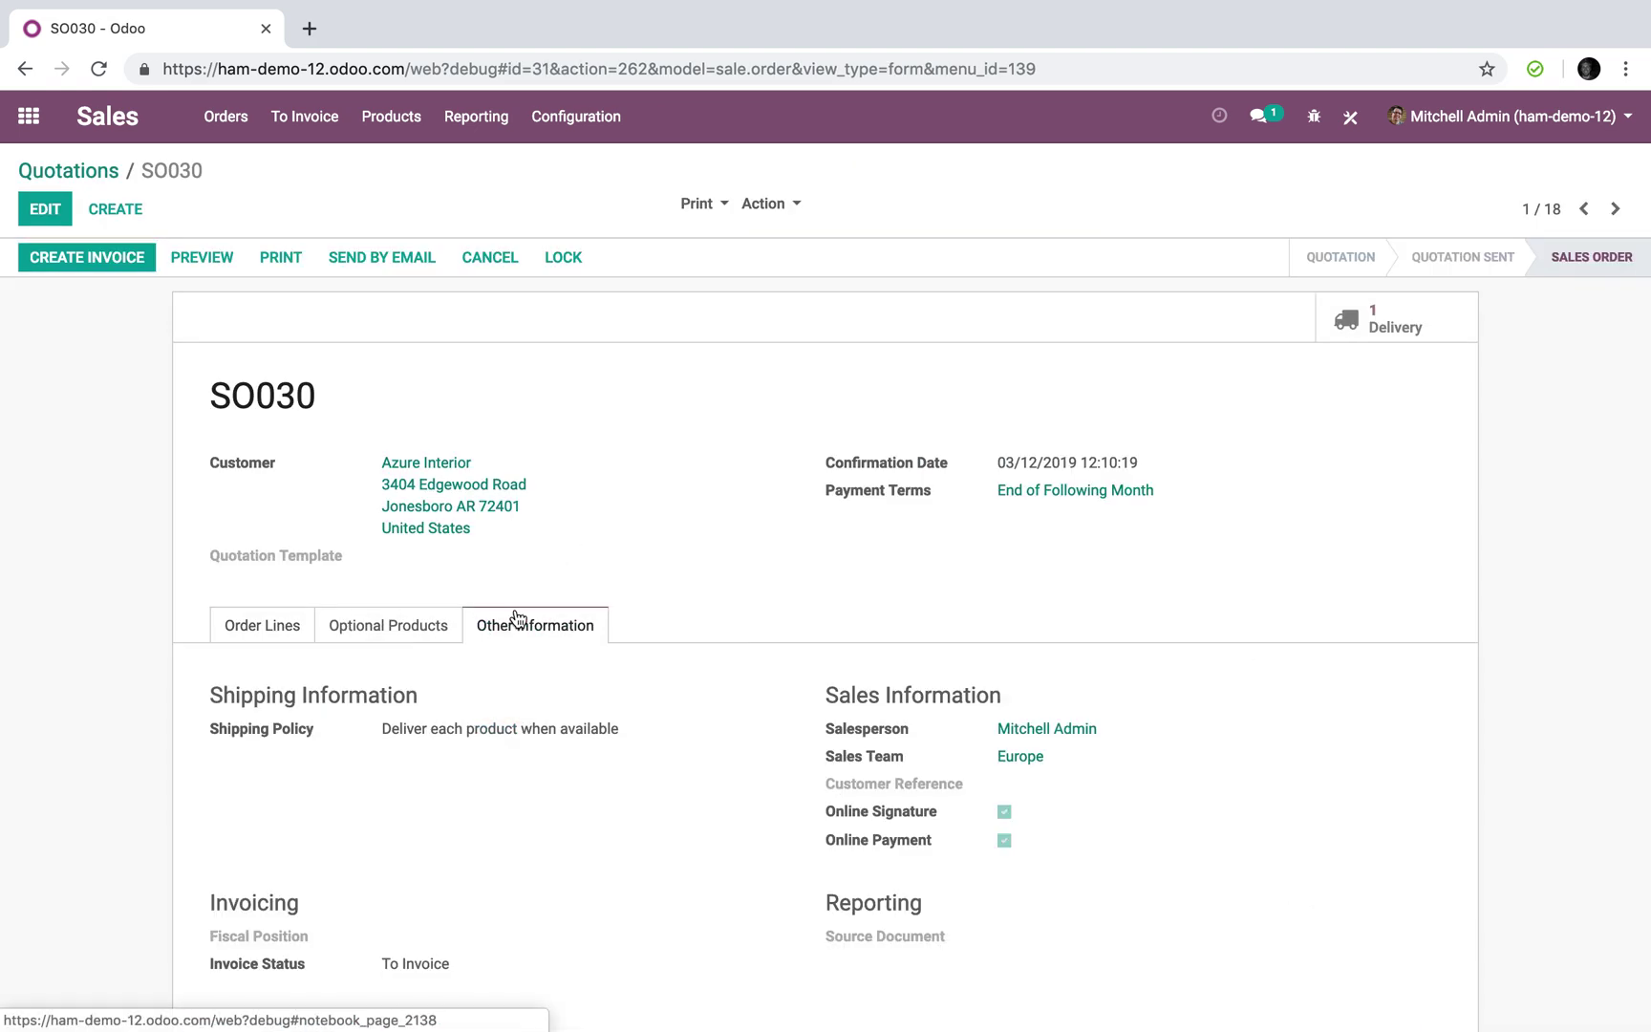
click(53, 216)
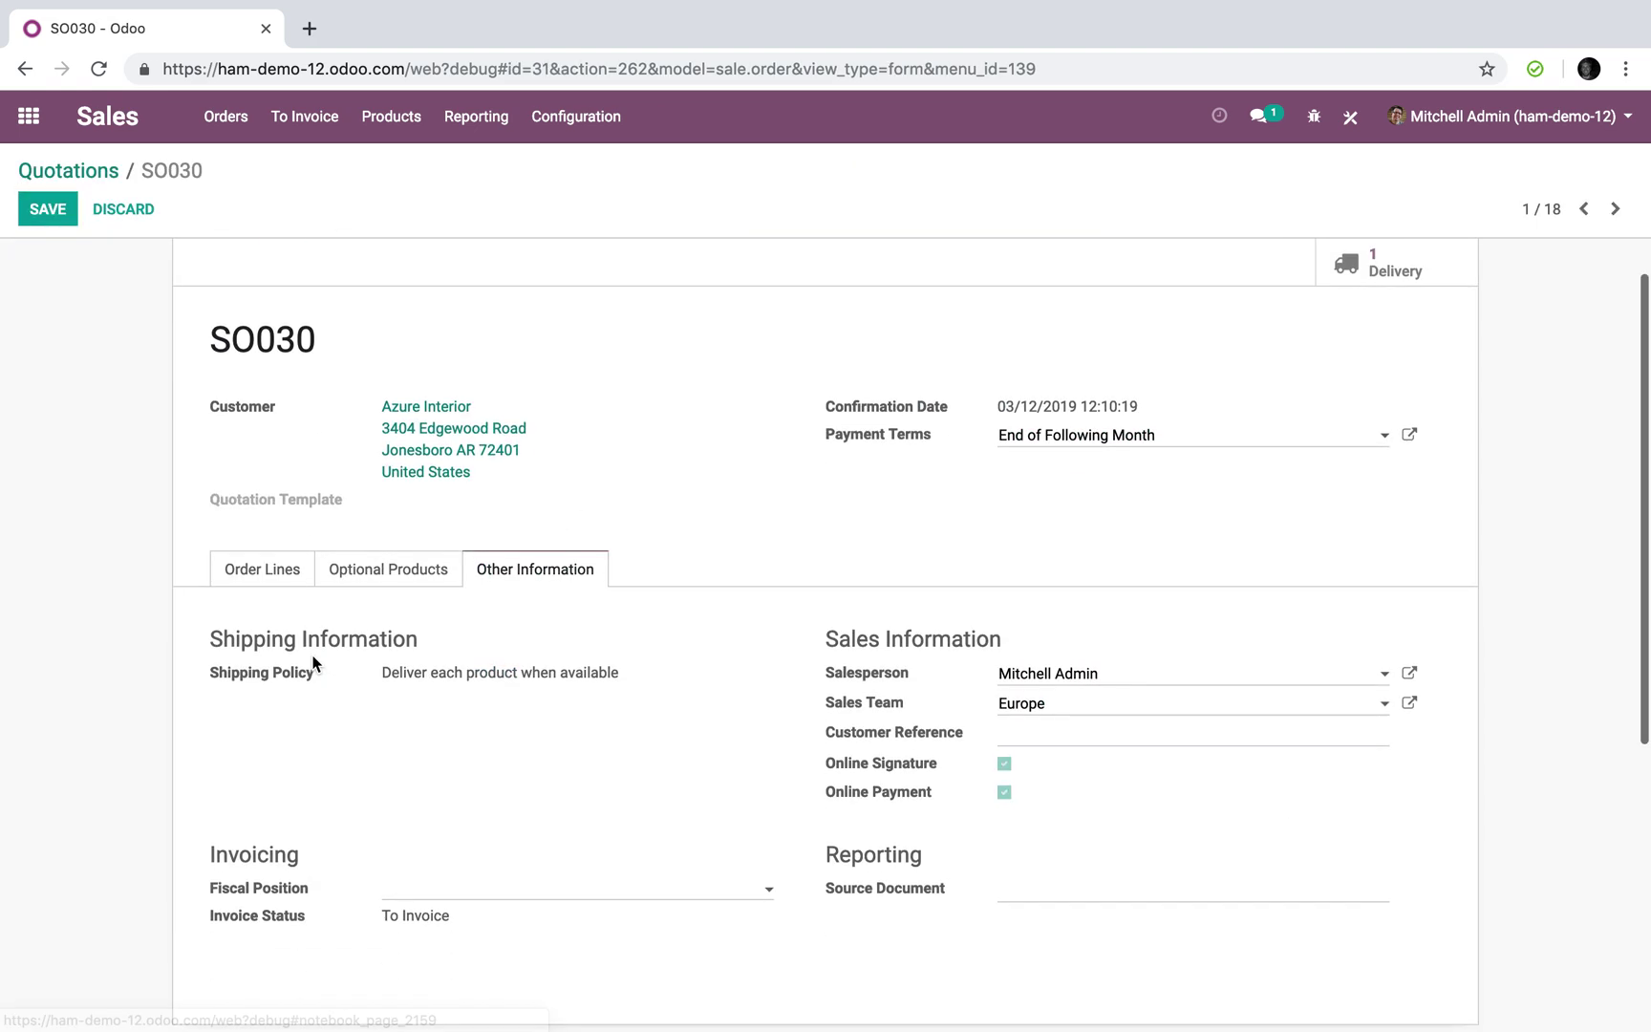
click(65, 210)
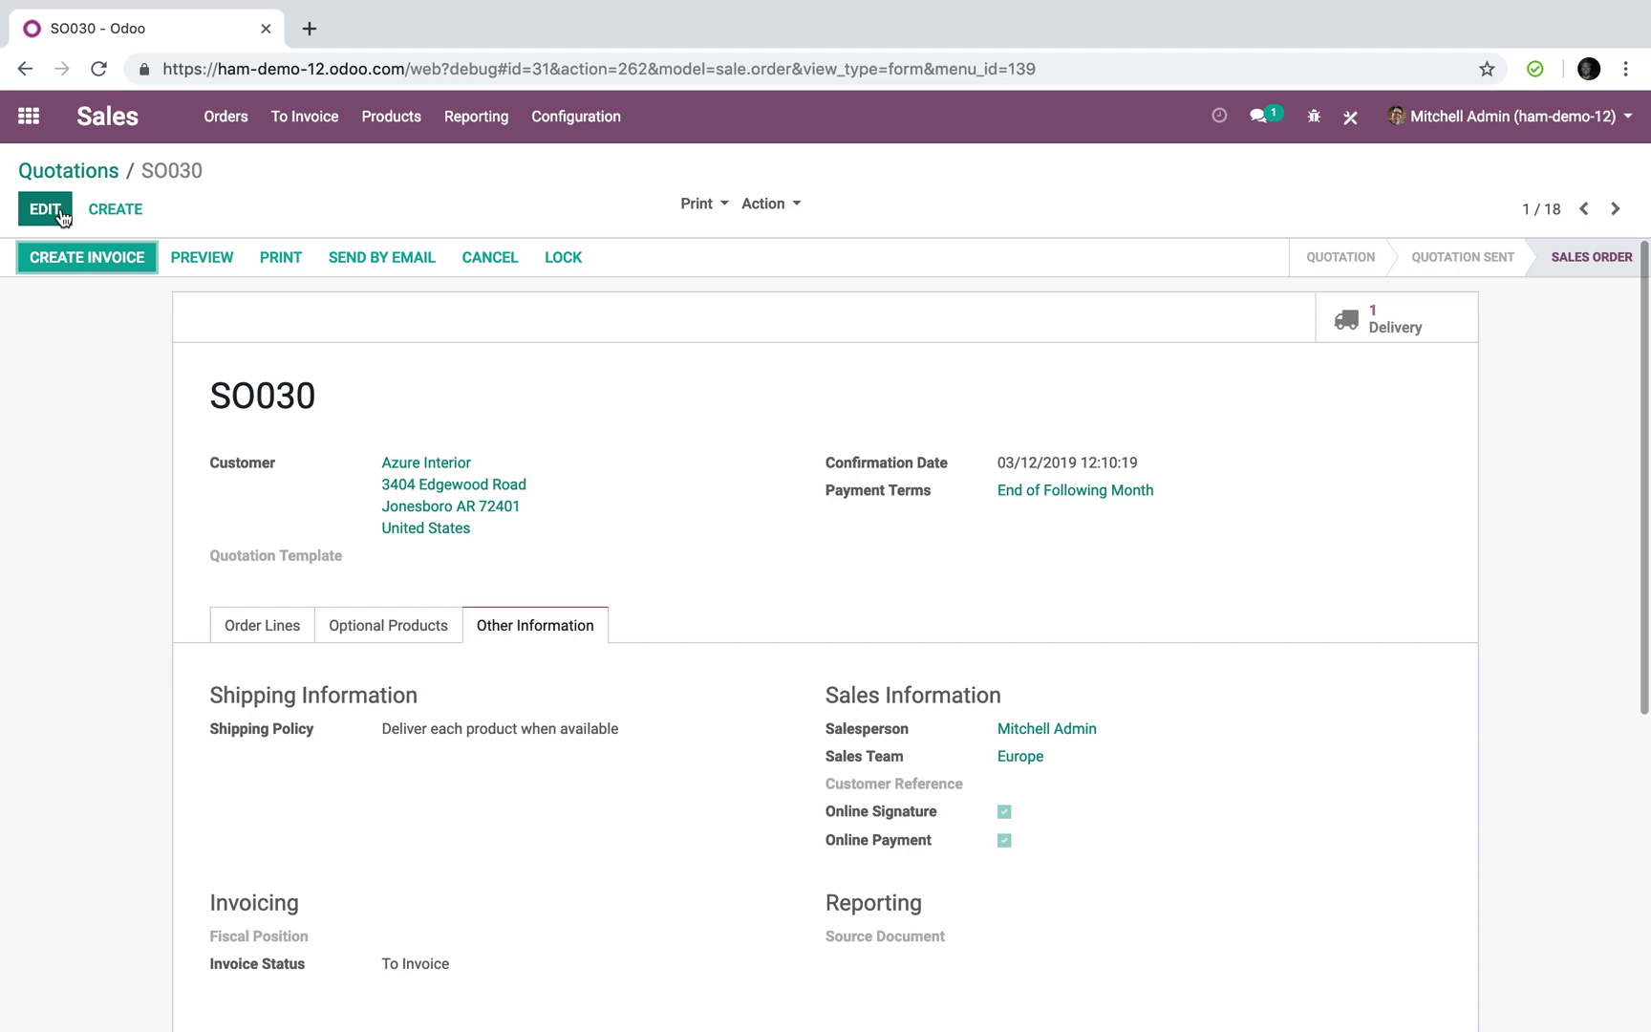
click(101, 212)
click(457, 619)
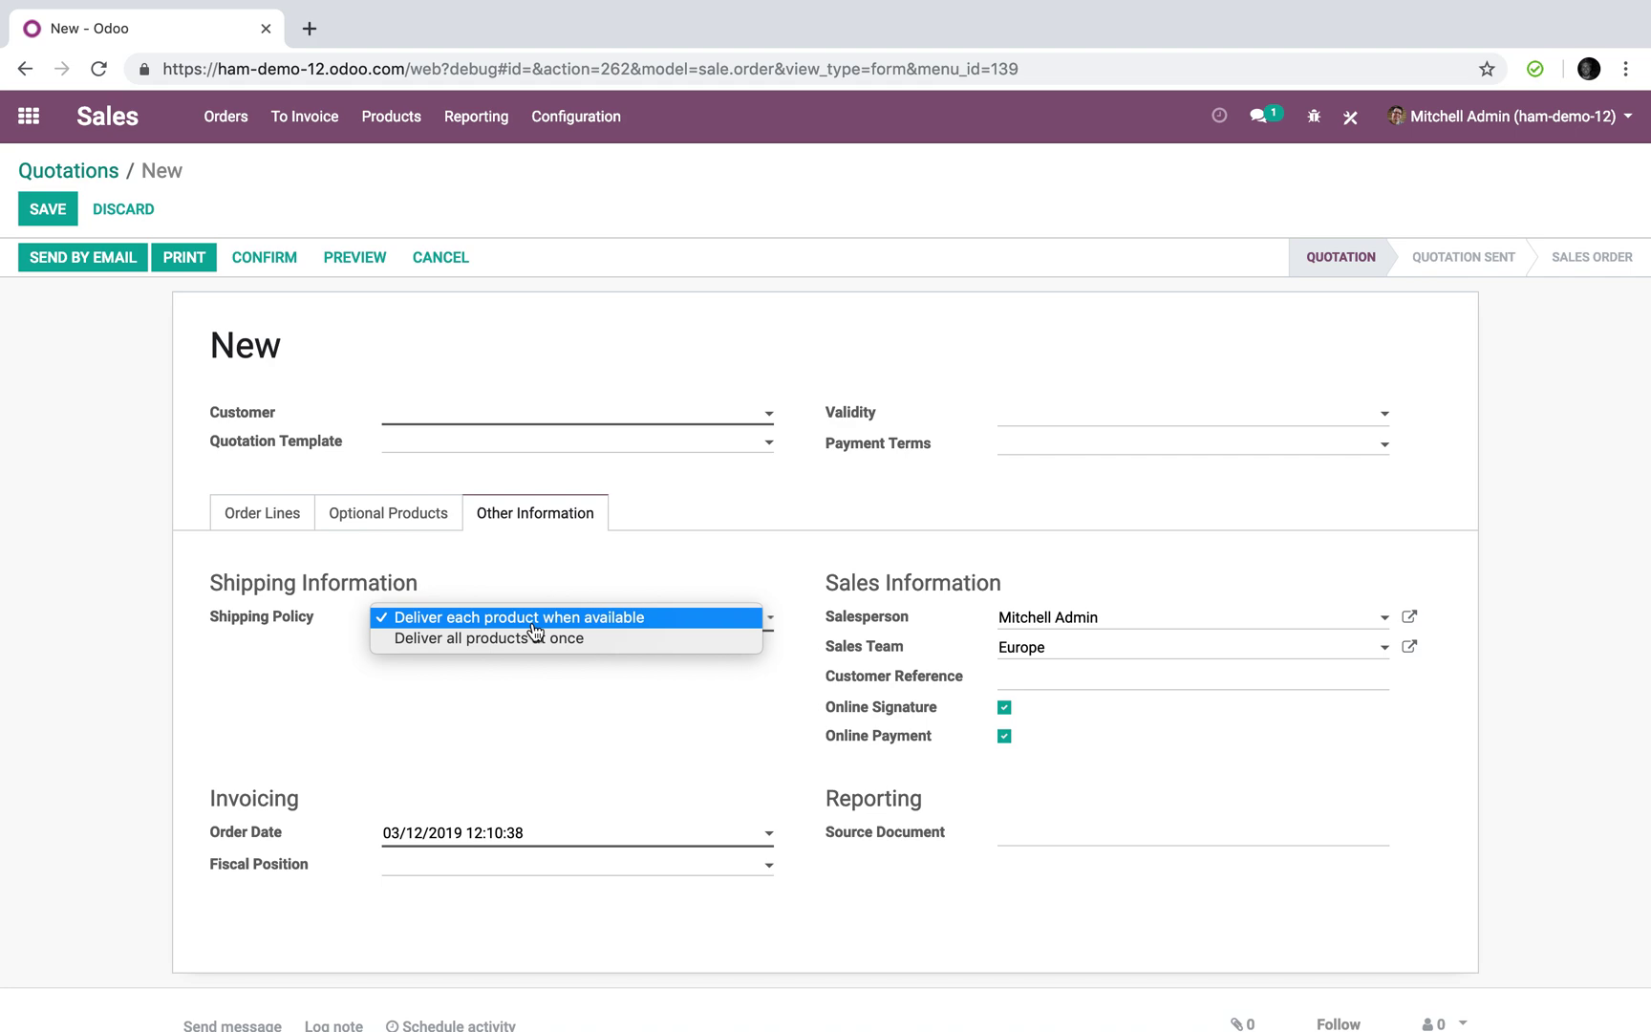
Step: Discard the blank quotation and reopen sales order SO030
click(86, 173)
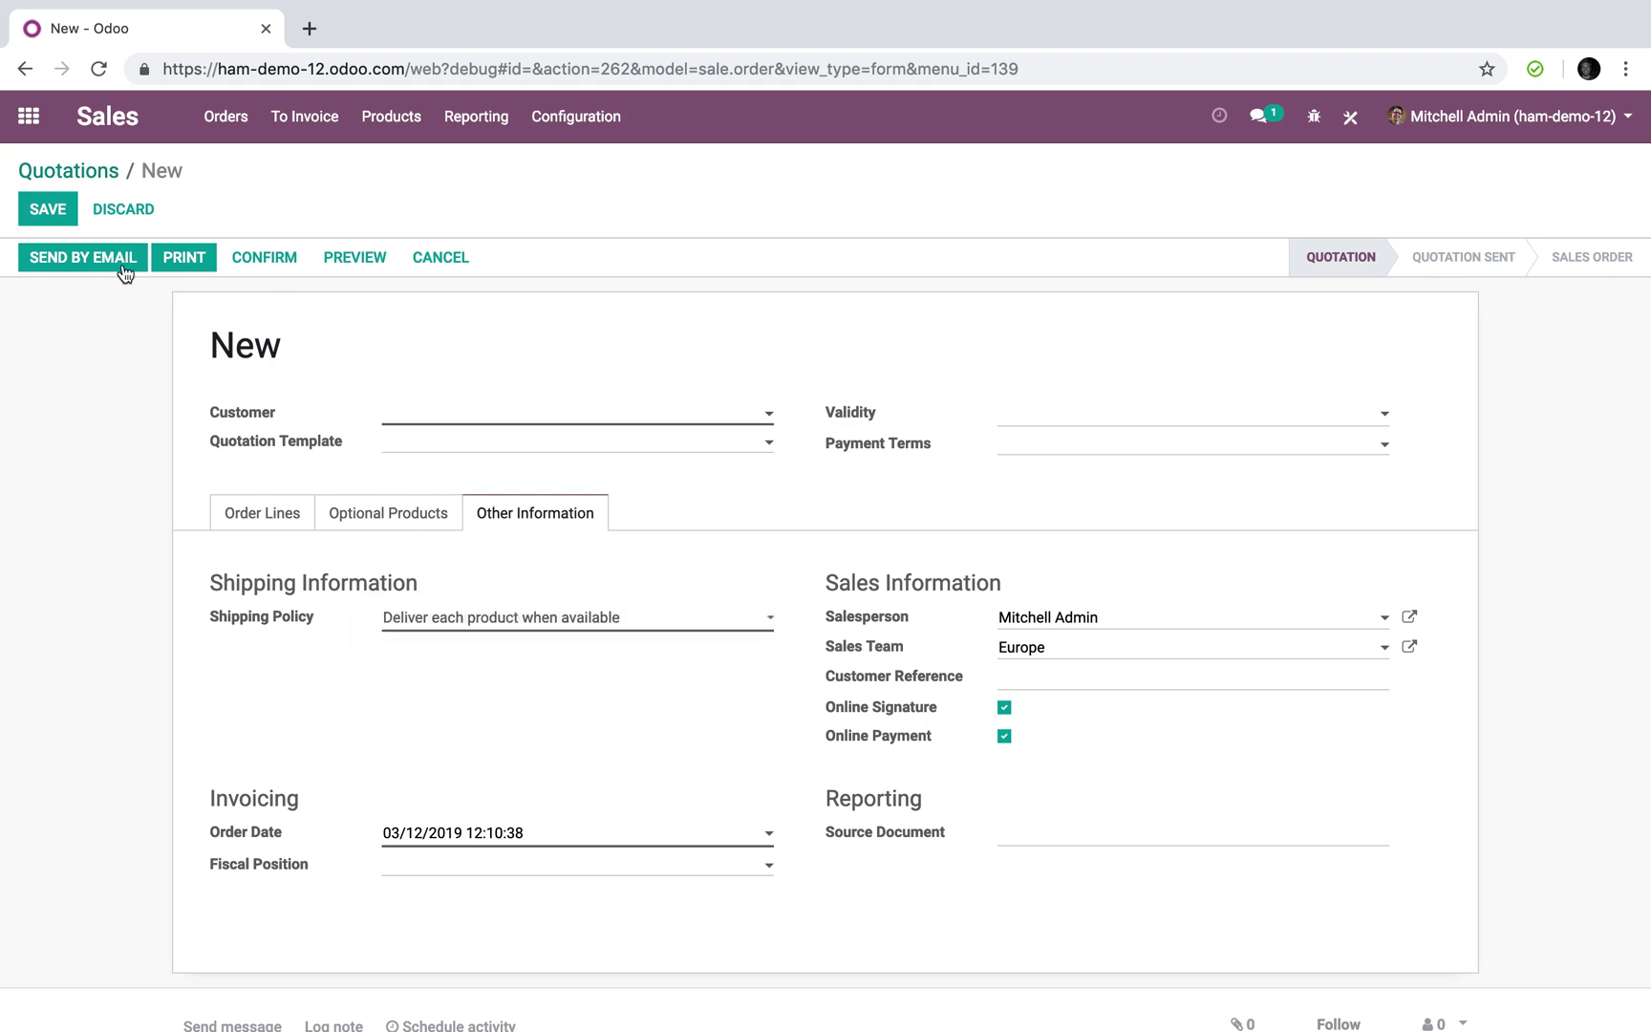
click(145, 212)
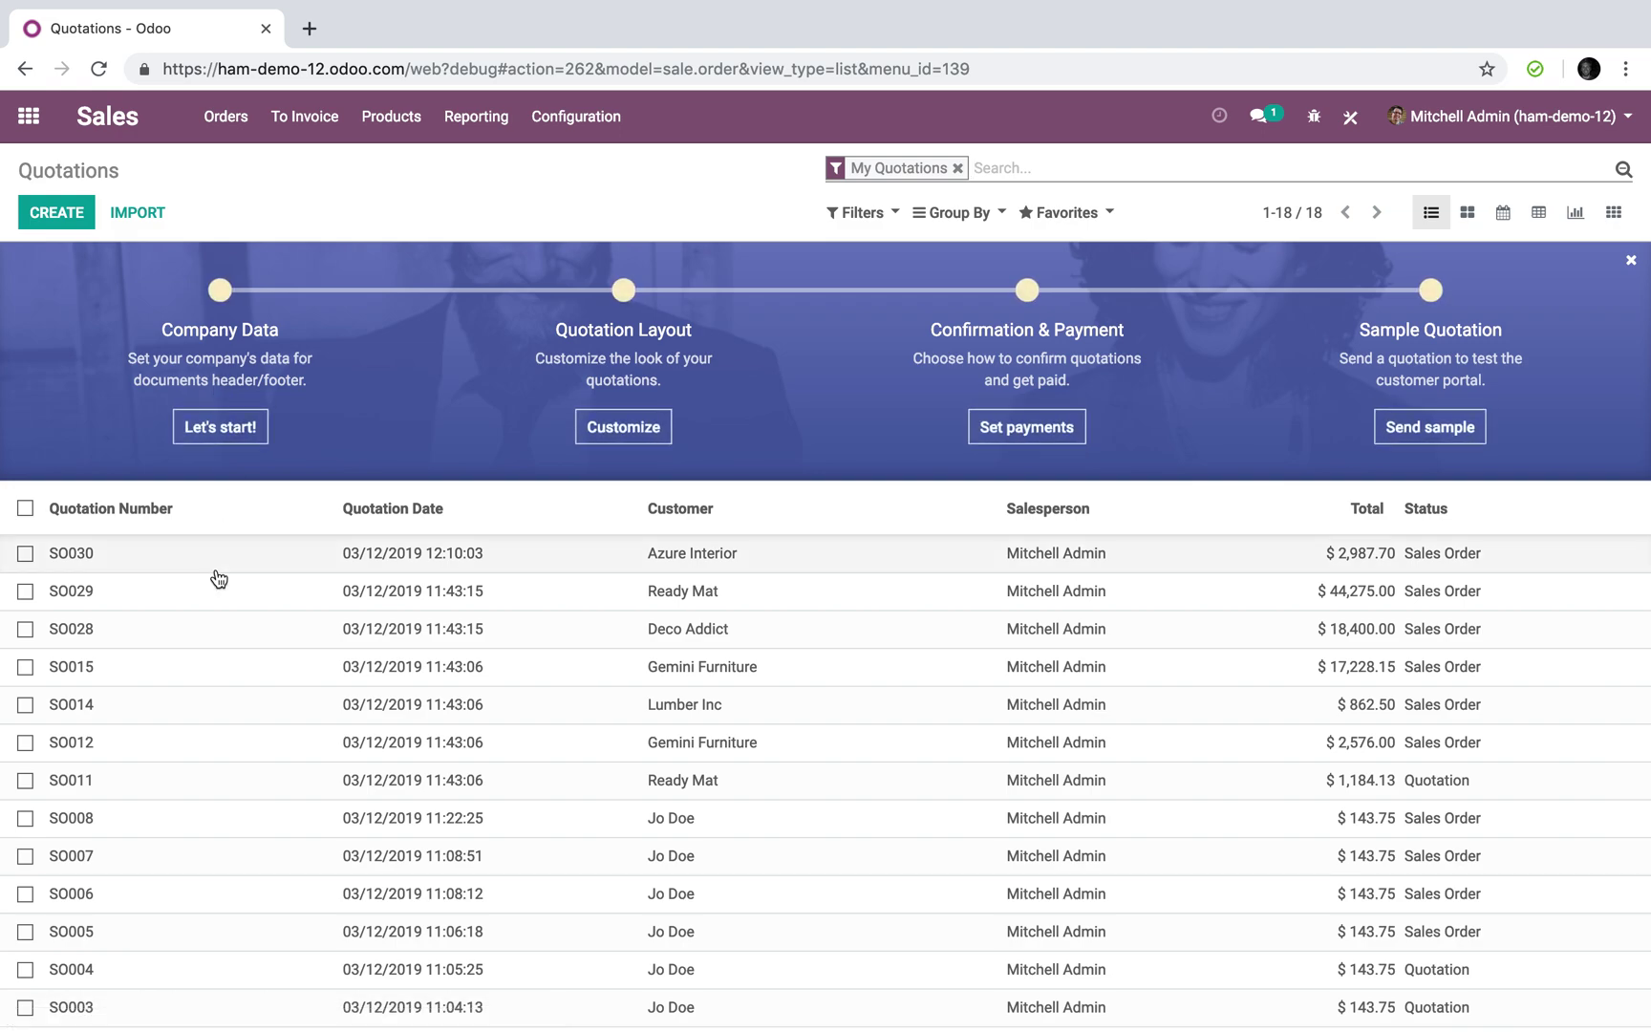
click(222, 569)
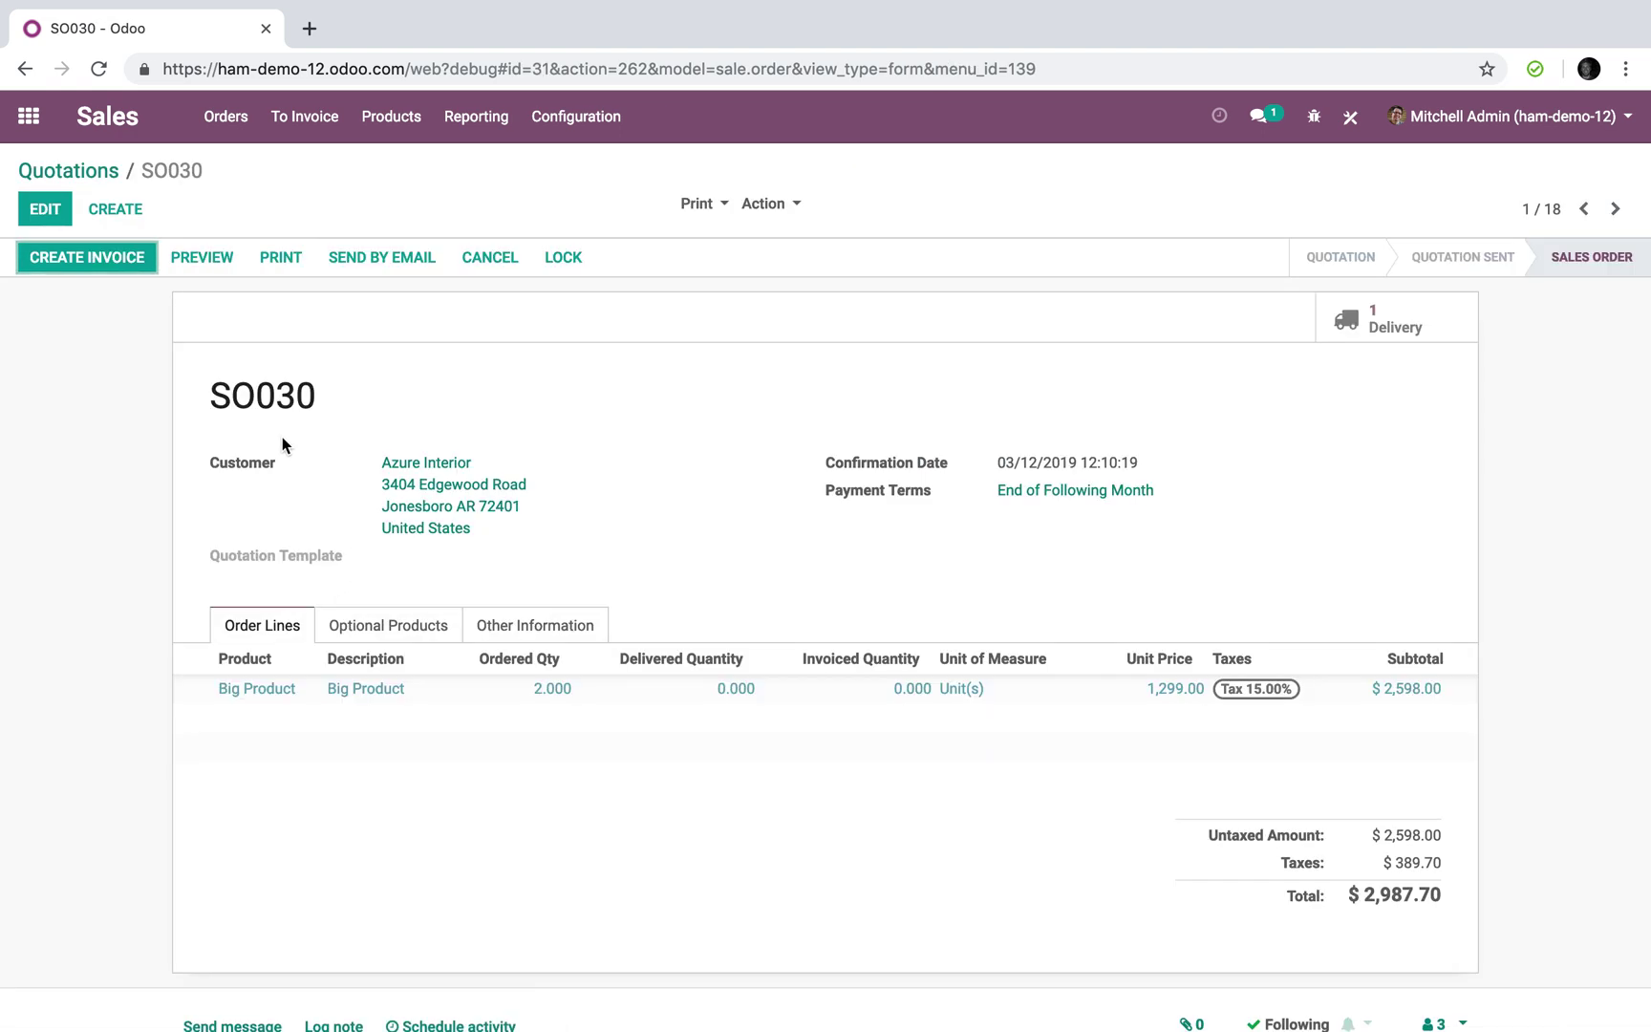
double_click(265, 392)
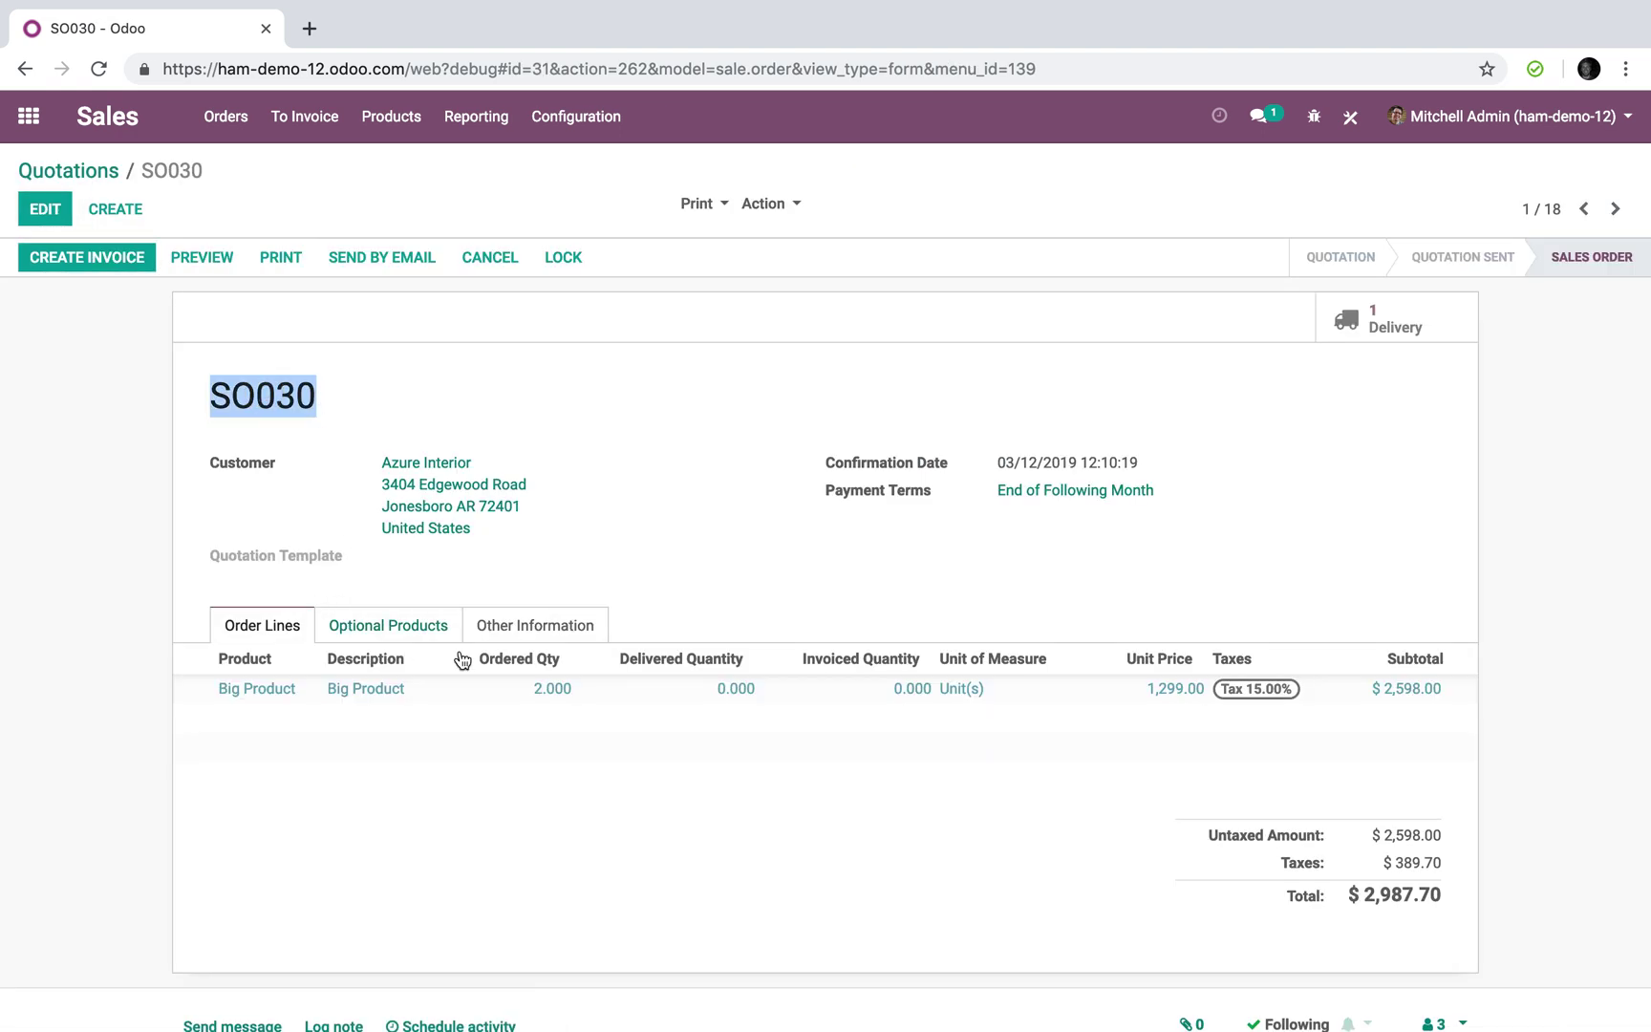
Step: Open delivery WH/OUT/00023 from My Company's ready delivery orders in Inventory
click(29, 116)
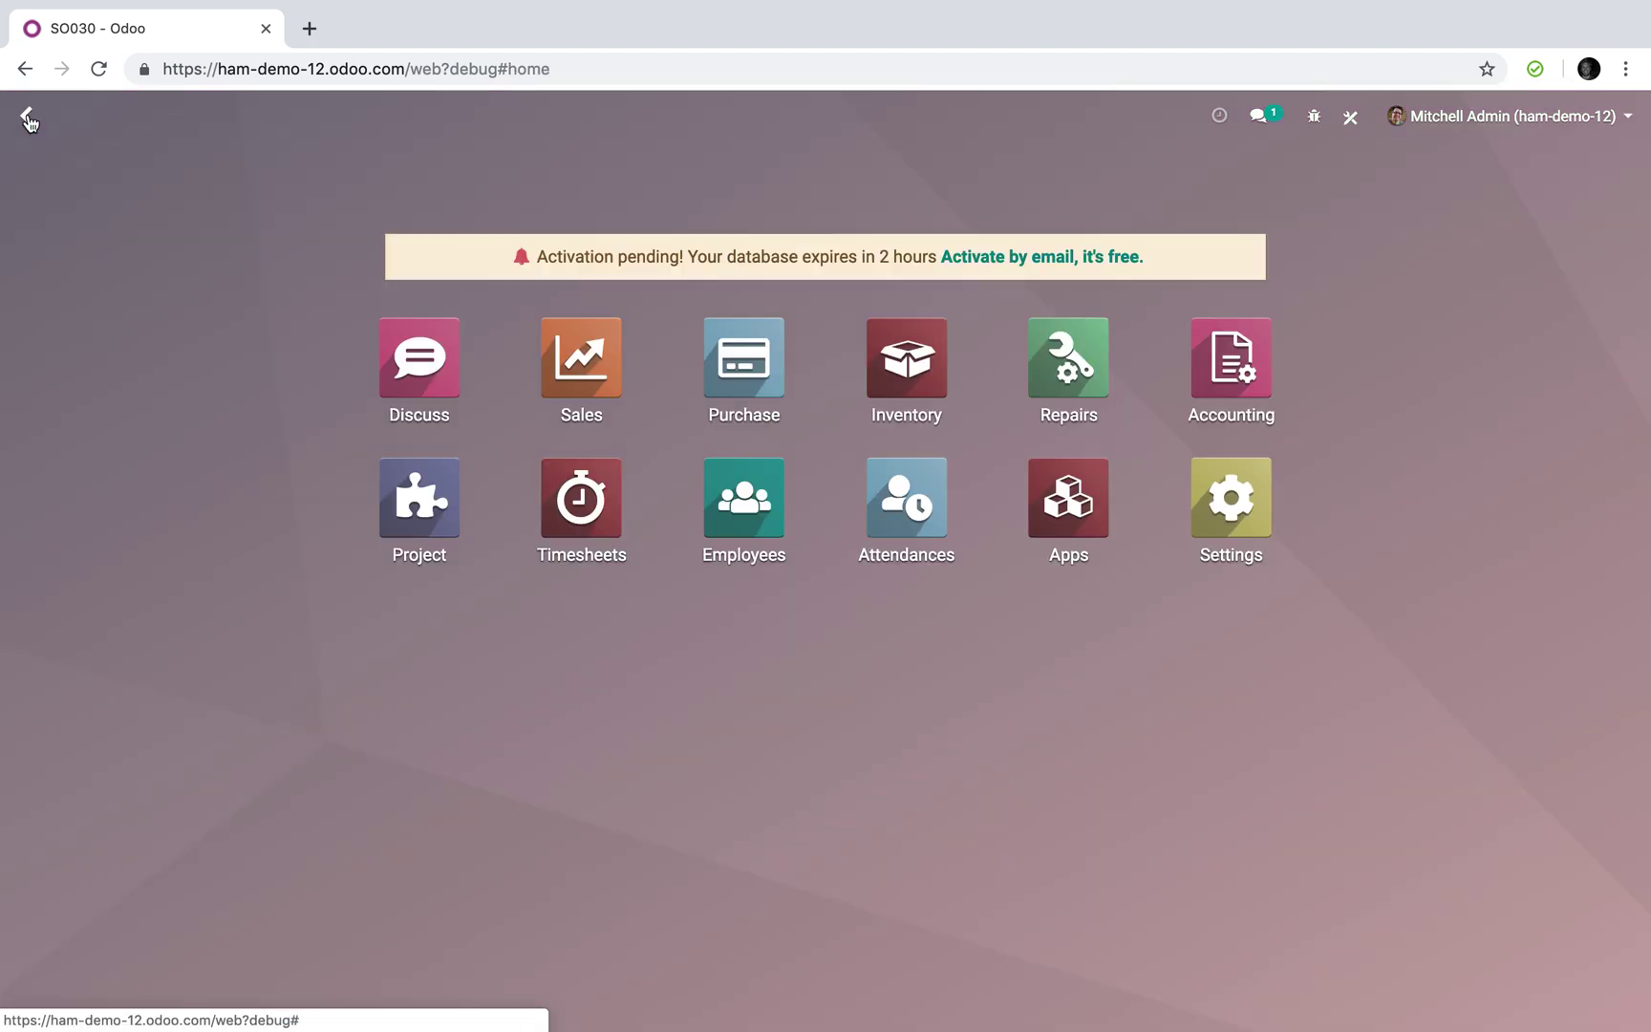
click(949, 388)
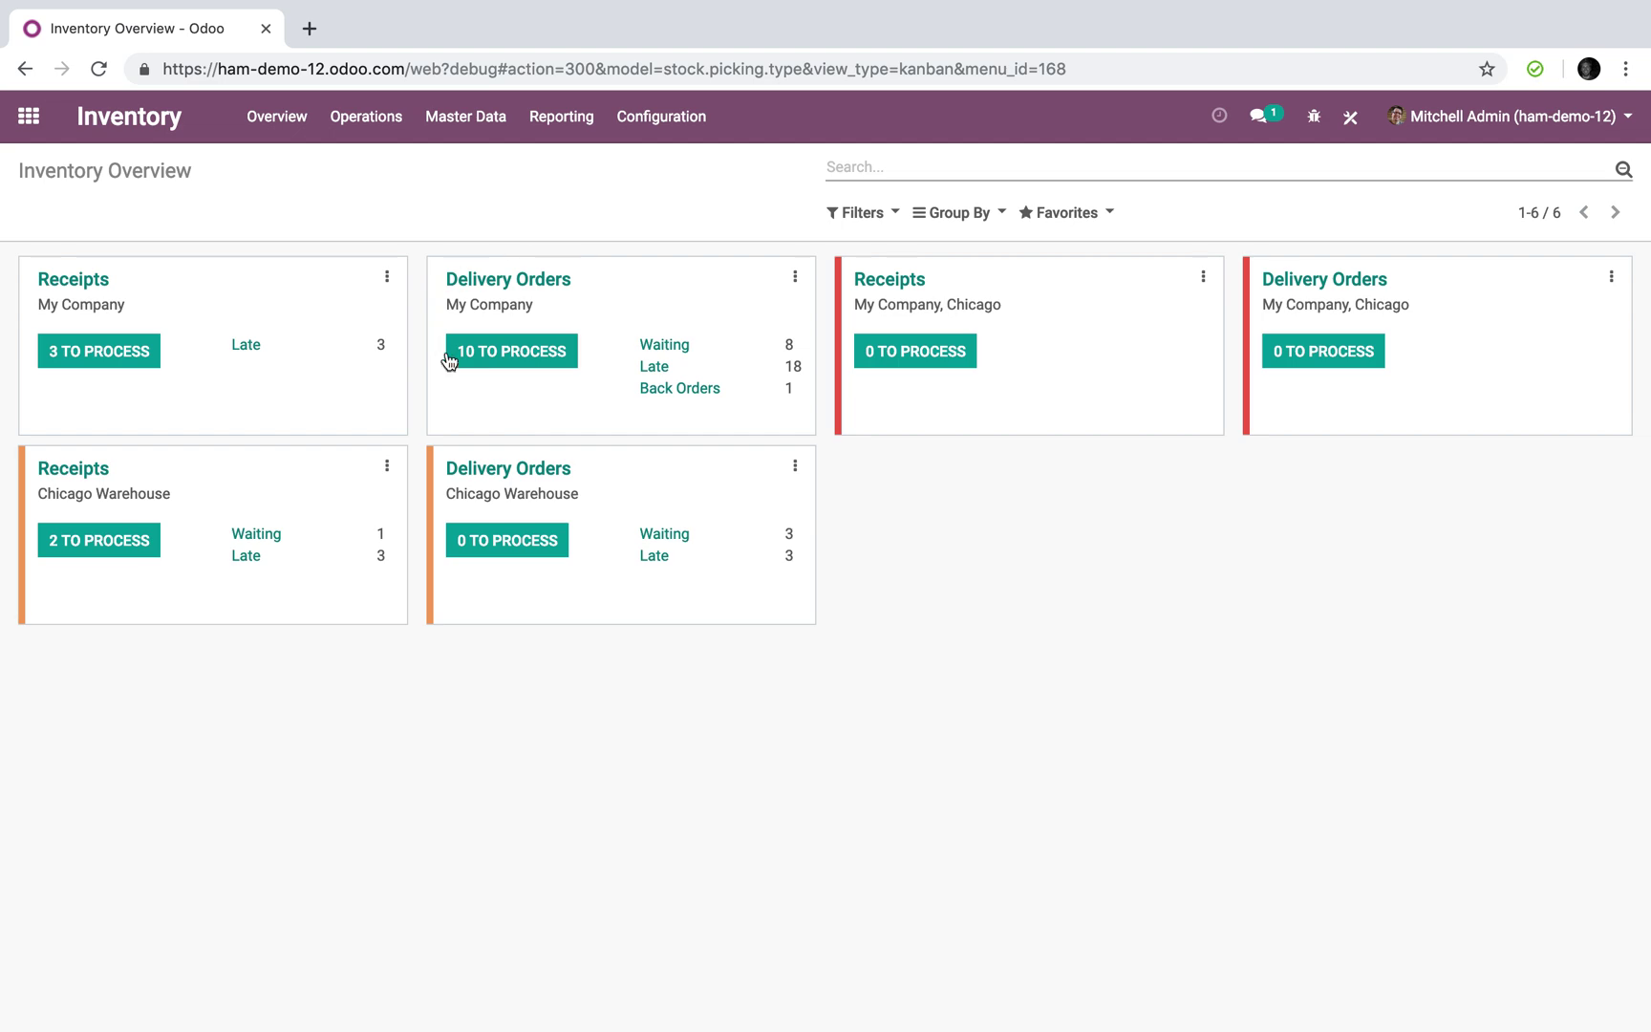
click(506, 363)
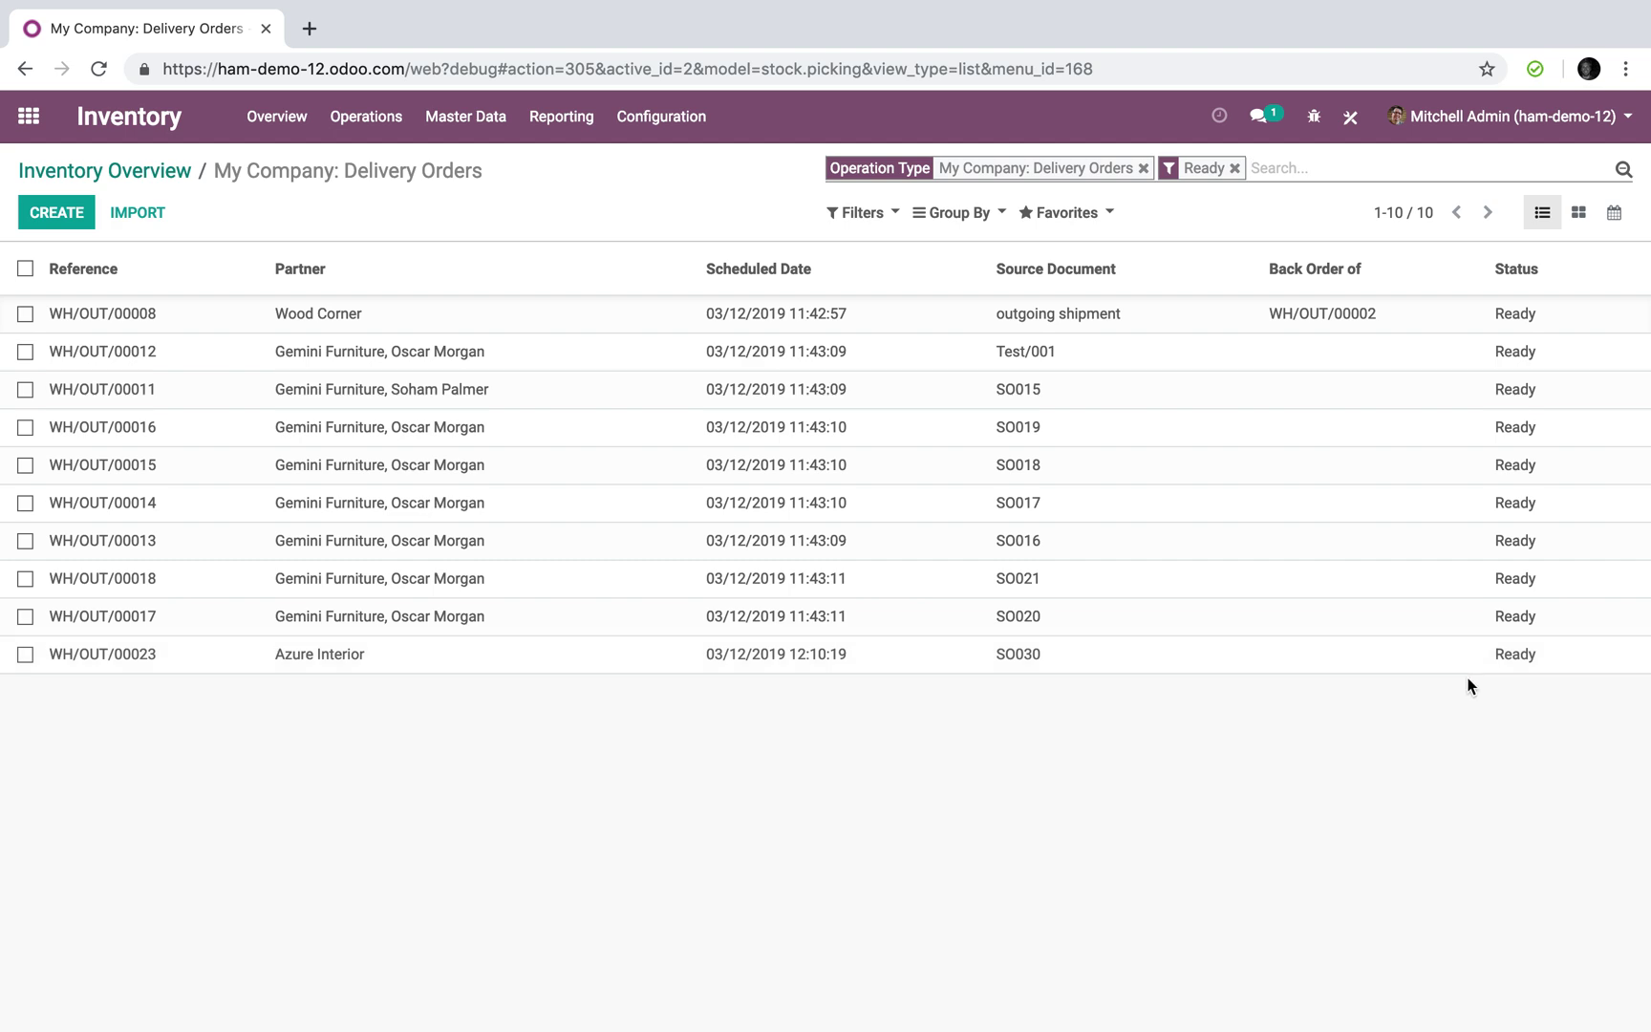
click(105, 170)
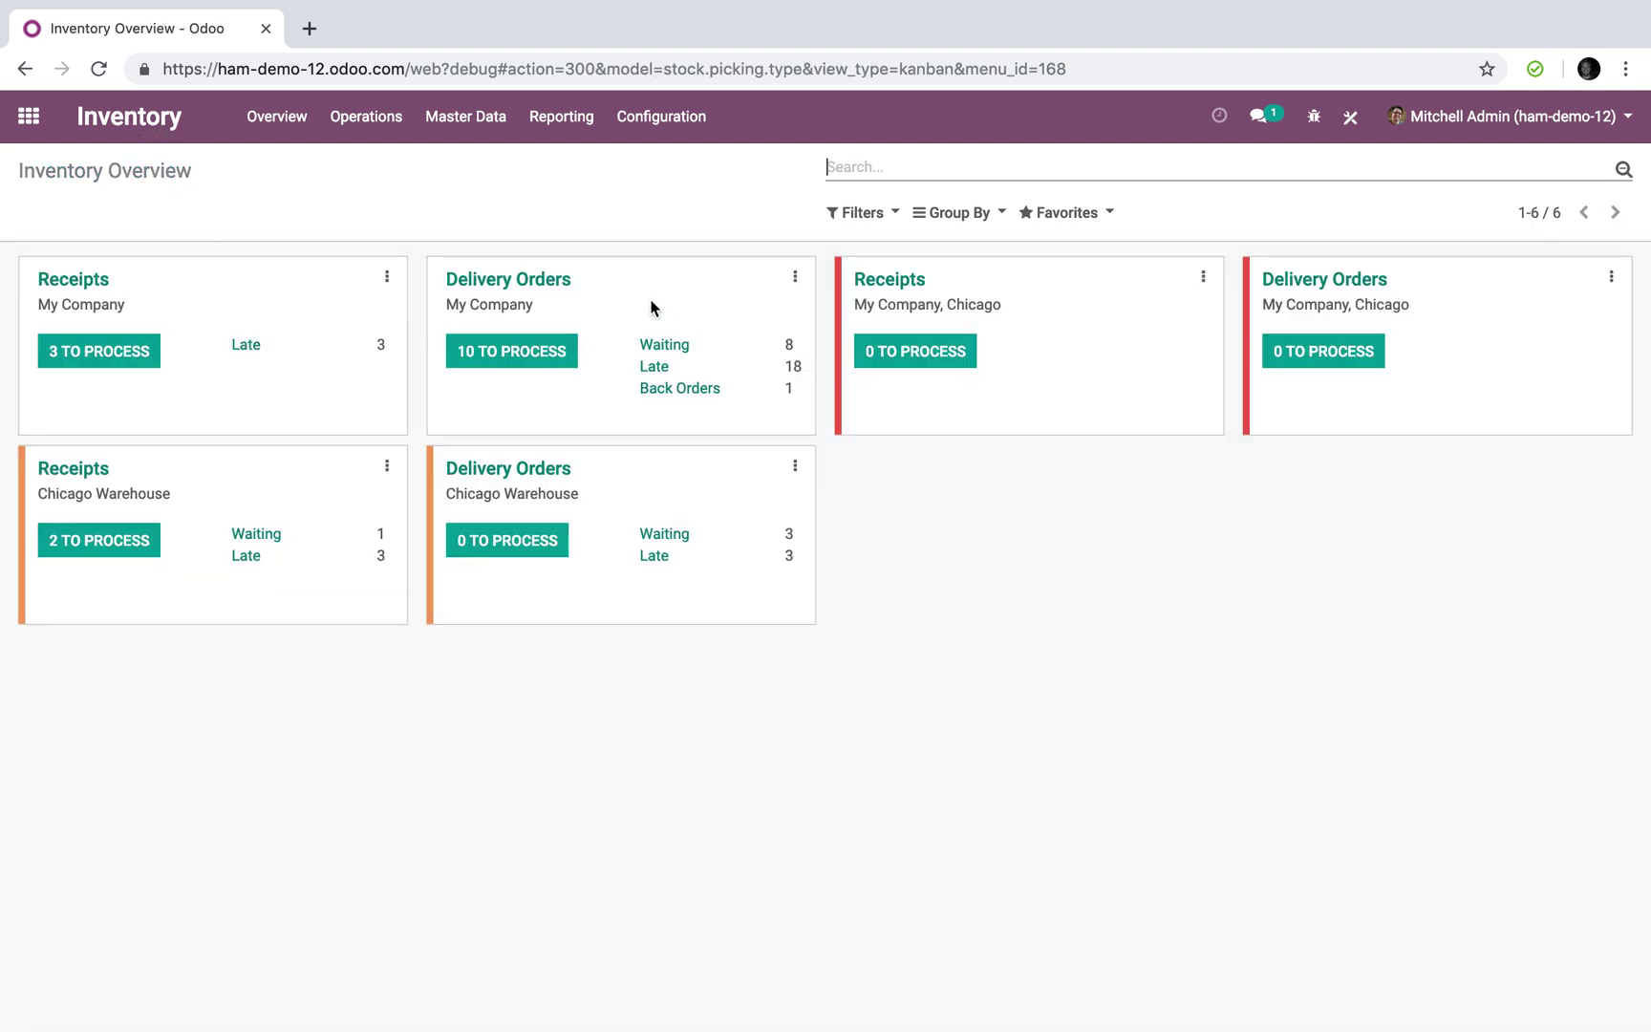
click(533, 357)
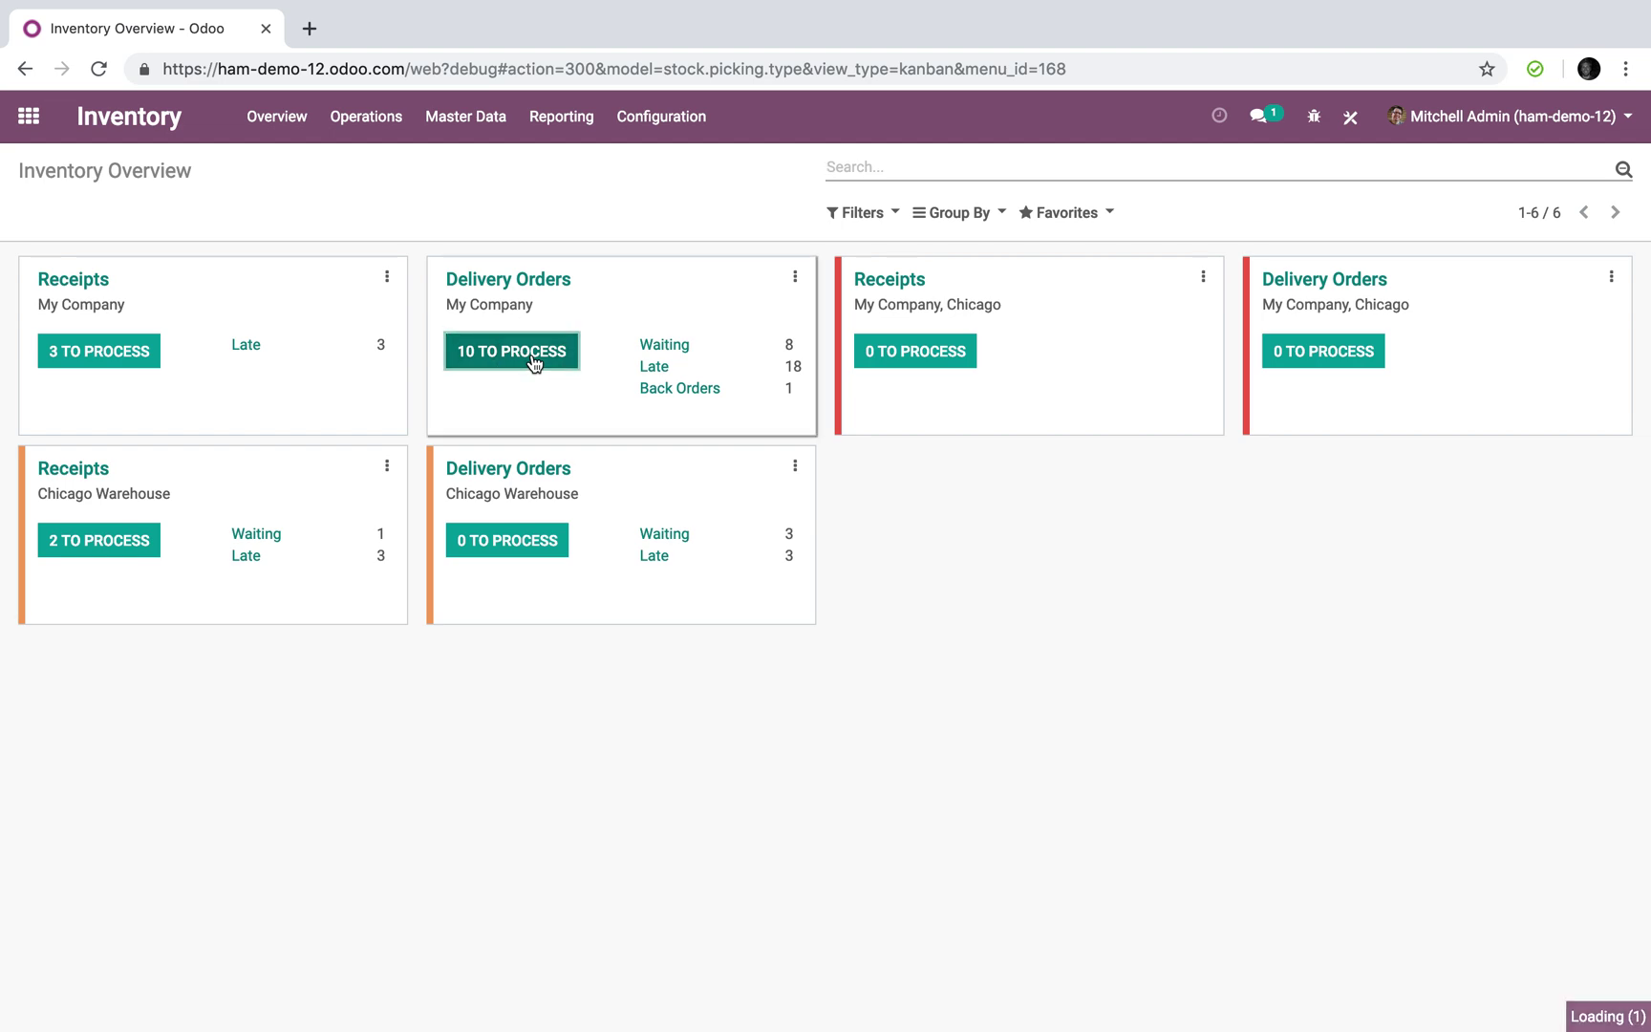
click(531, 659)
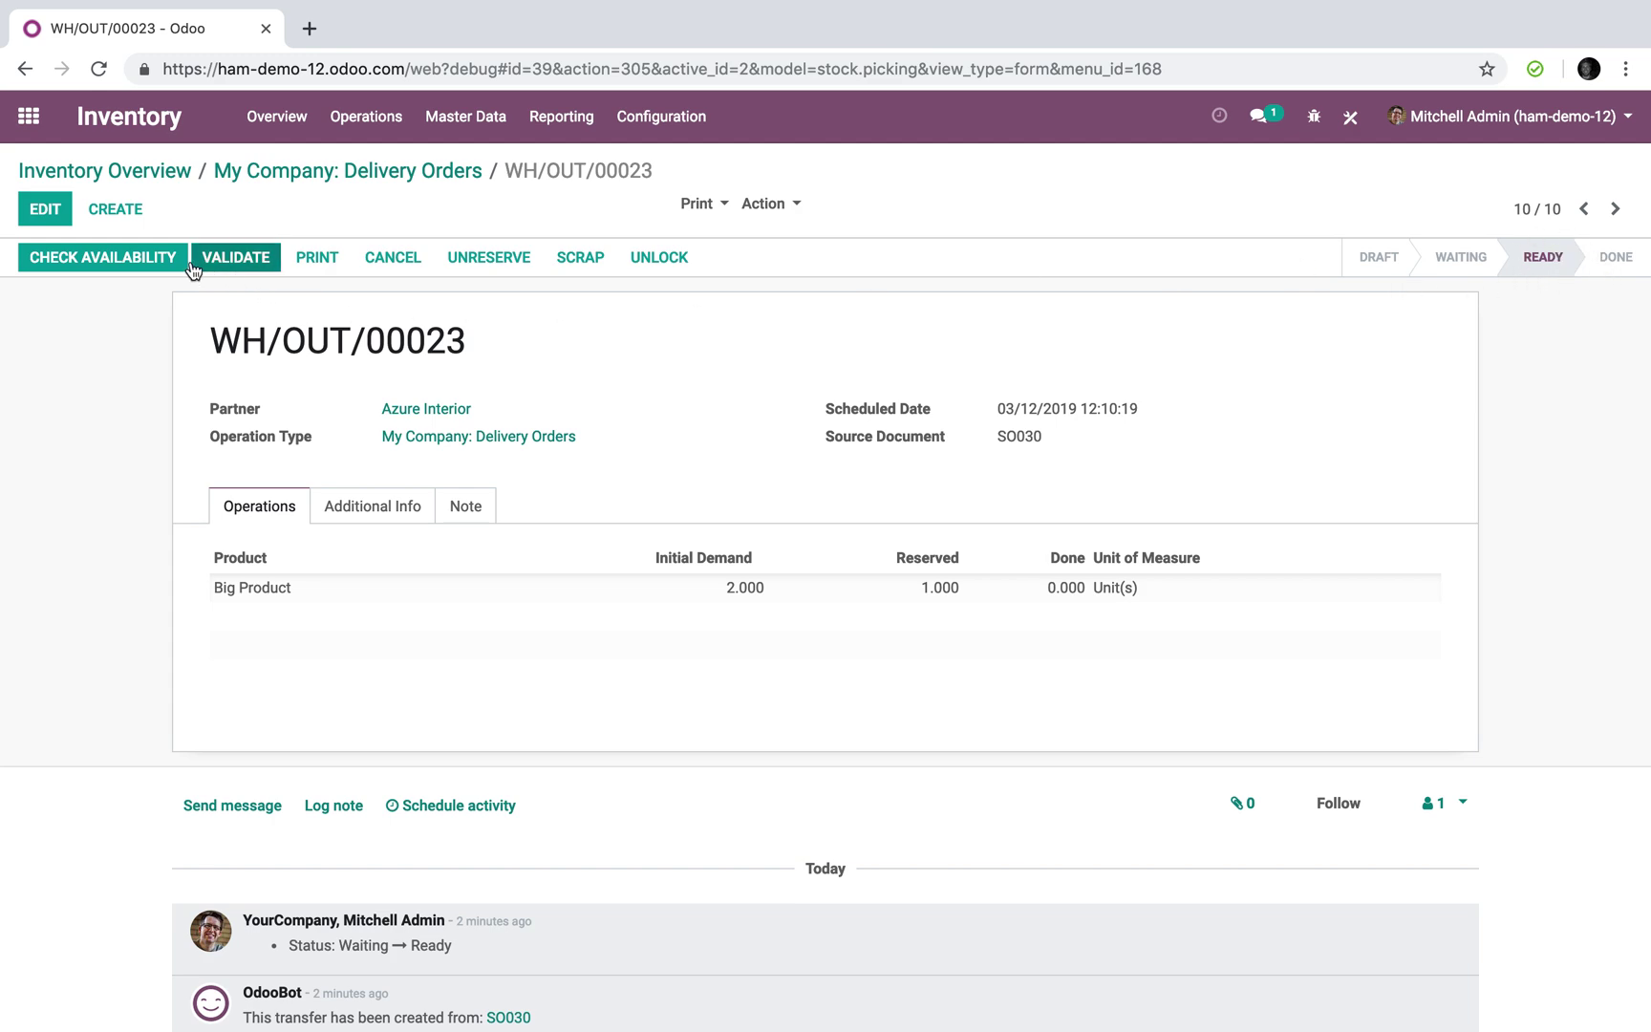
Step: Print the Picking Operations report for WH/OUT/00023 and save the PDF
click(693, 206)
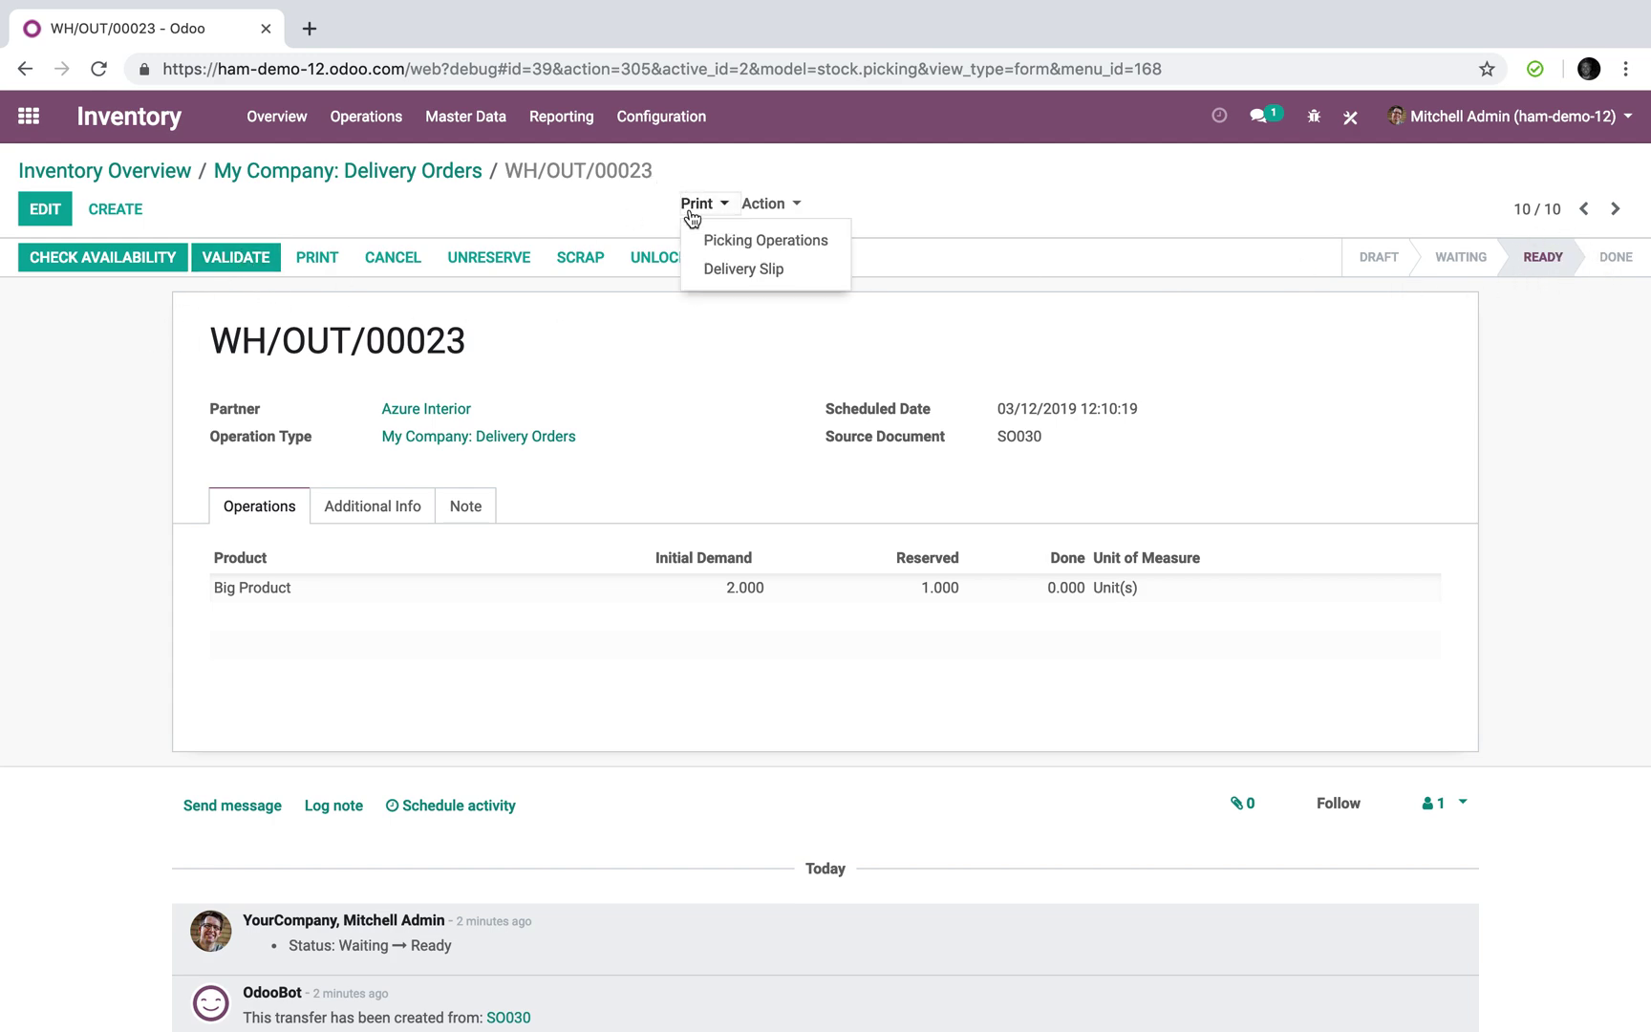
click(694, 242)
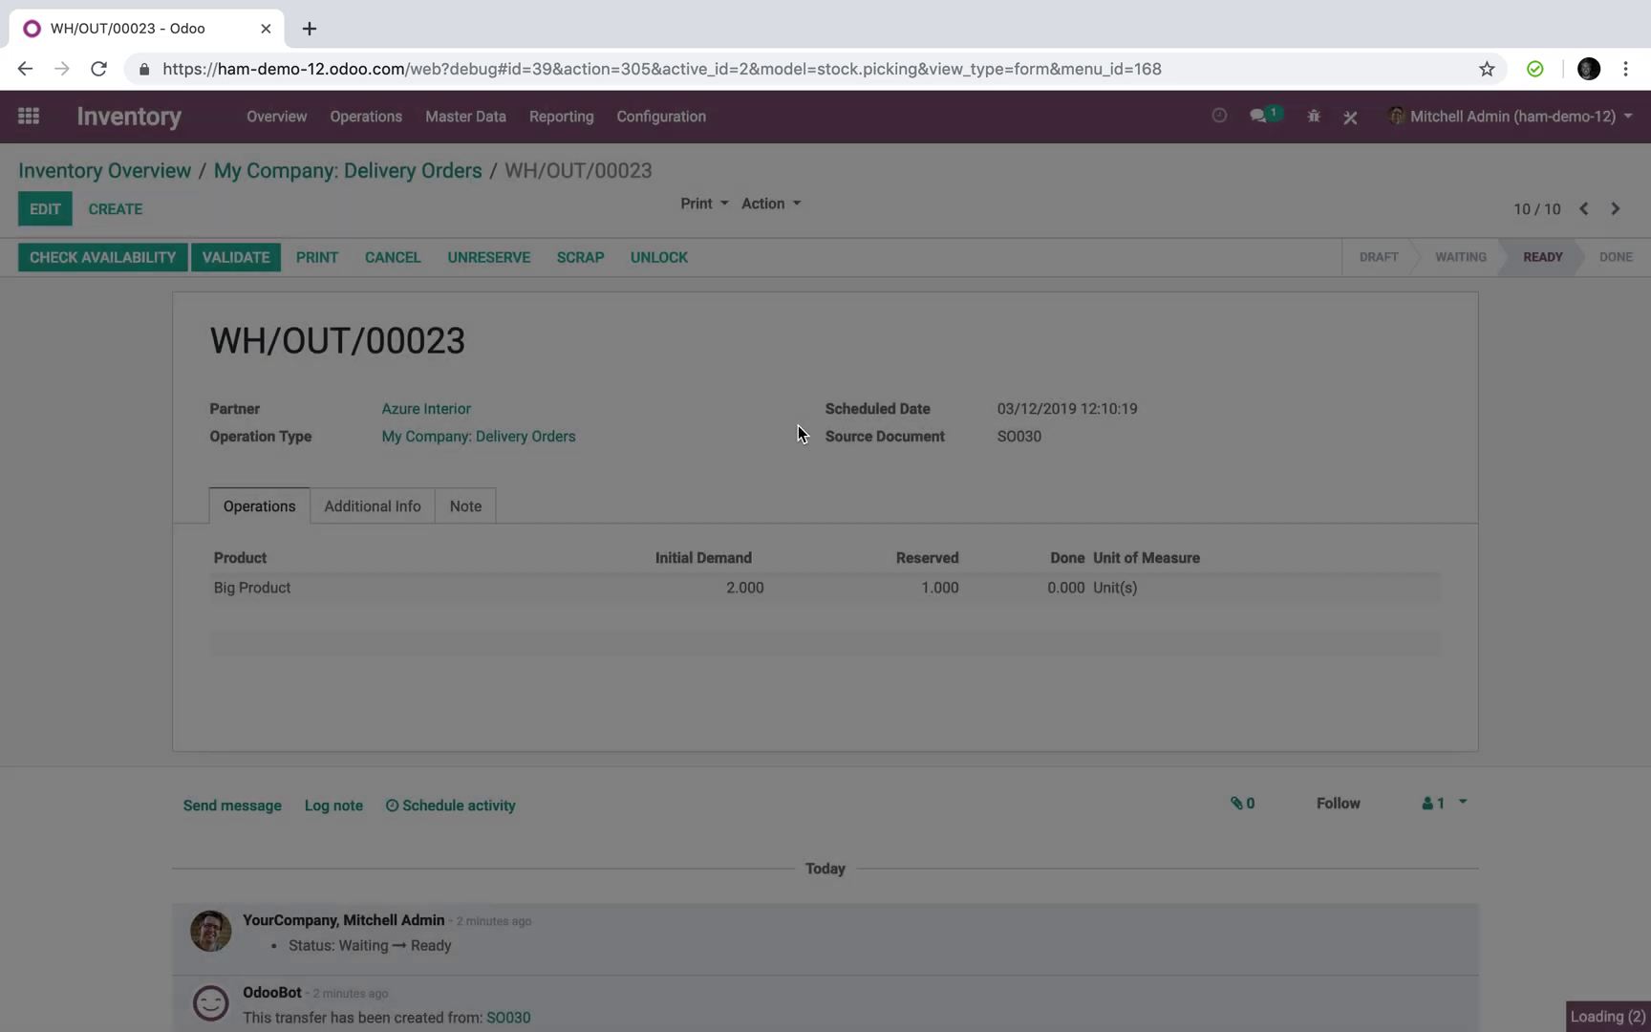
click(963, 219)
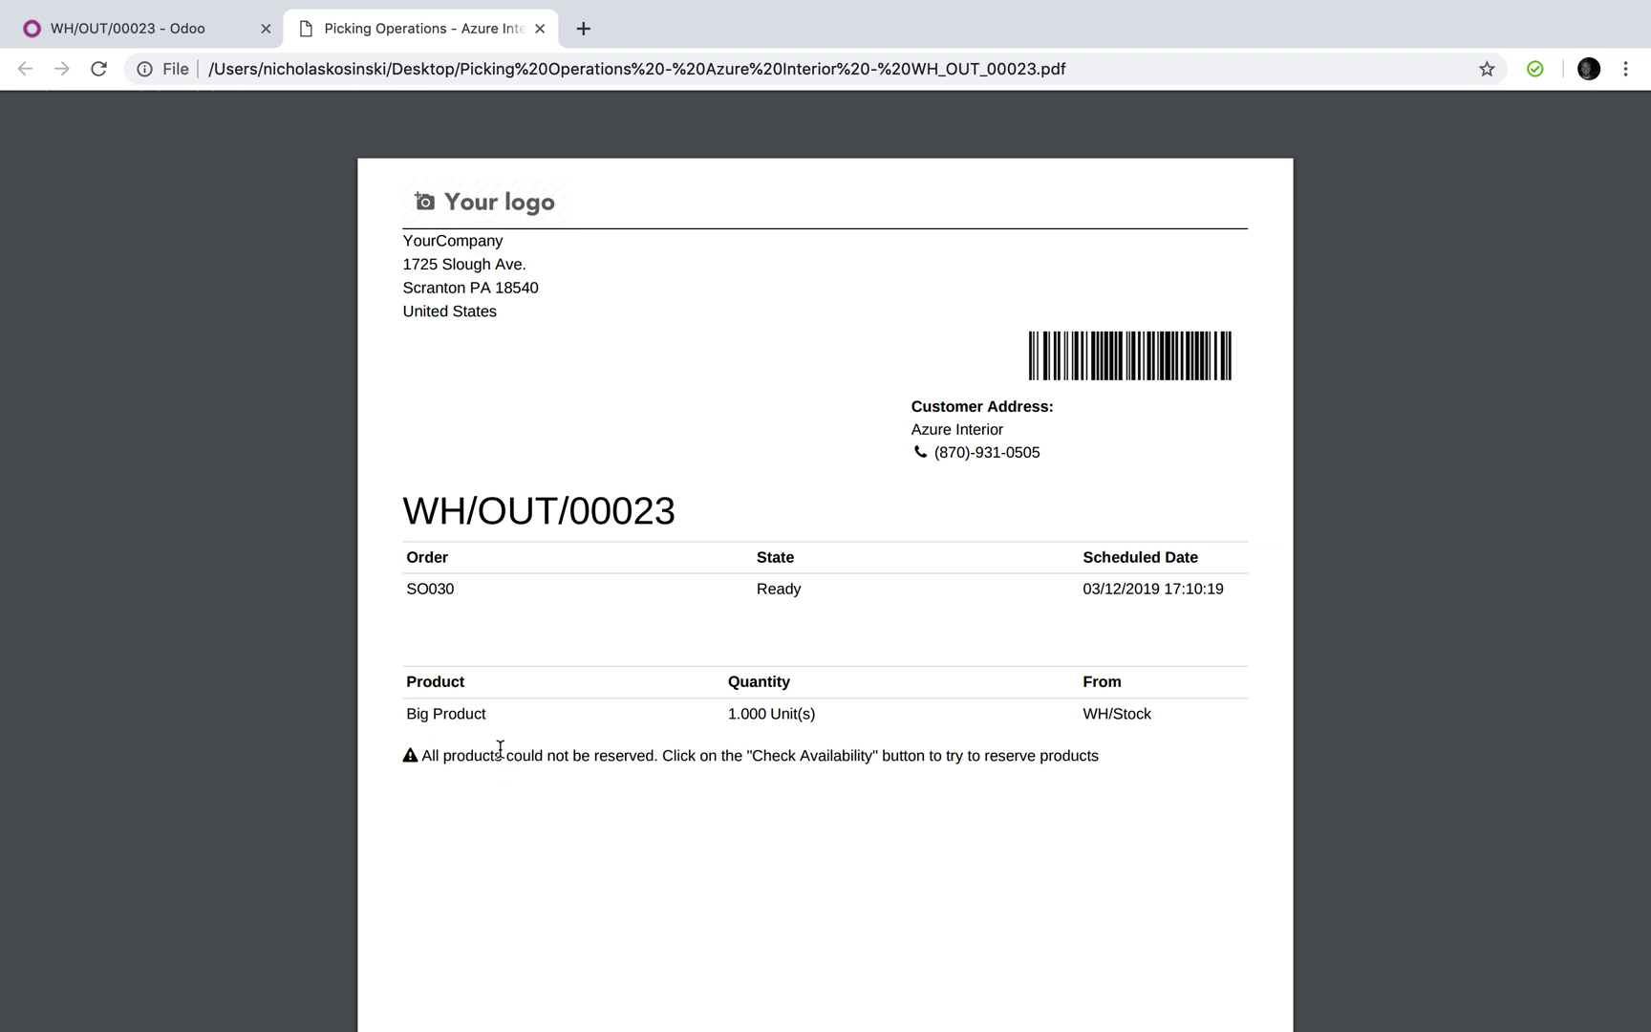
Step: Validate WH/OUT/00023 for the 1 reserved Big Product and create a backorder
click(139, 33)
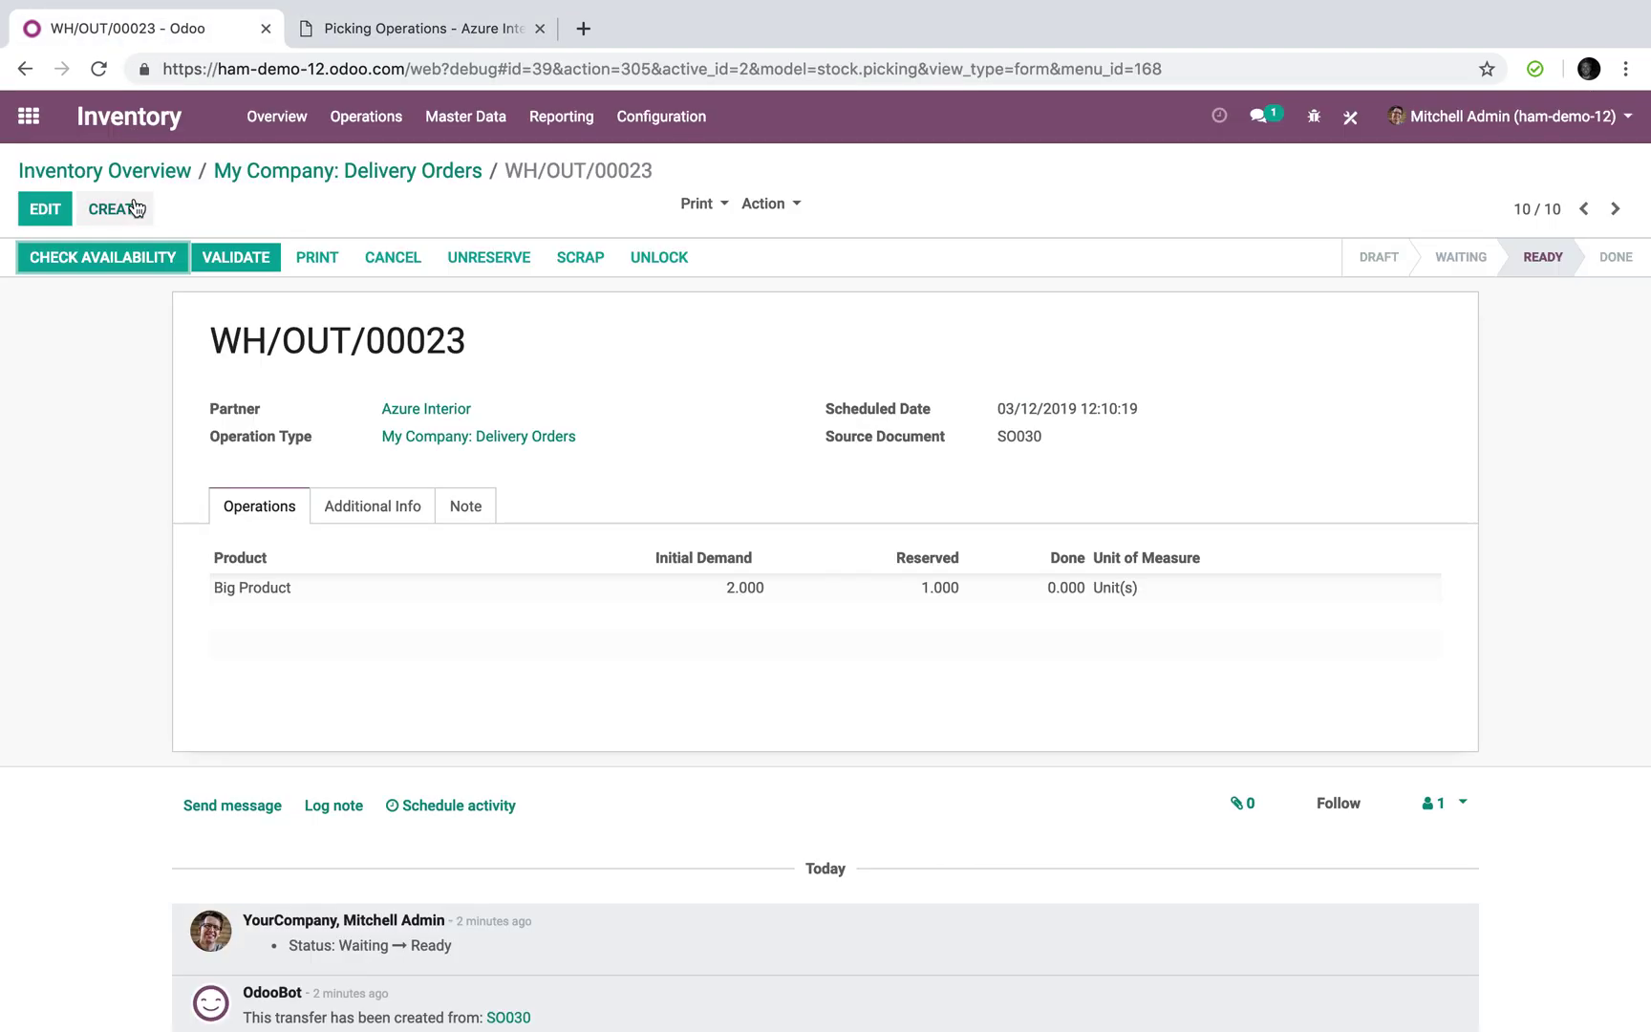
click(103, 265)
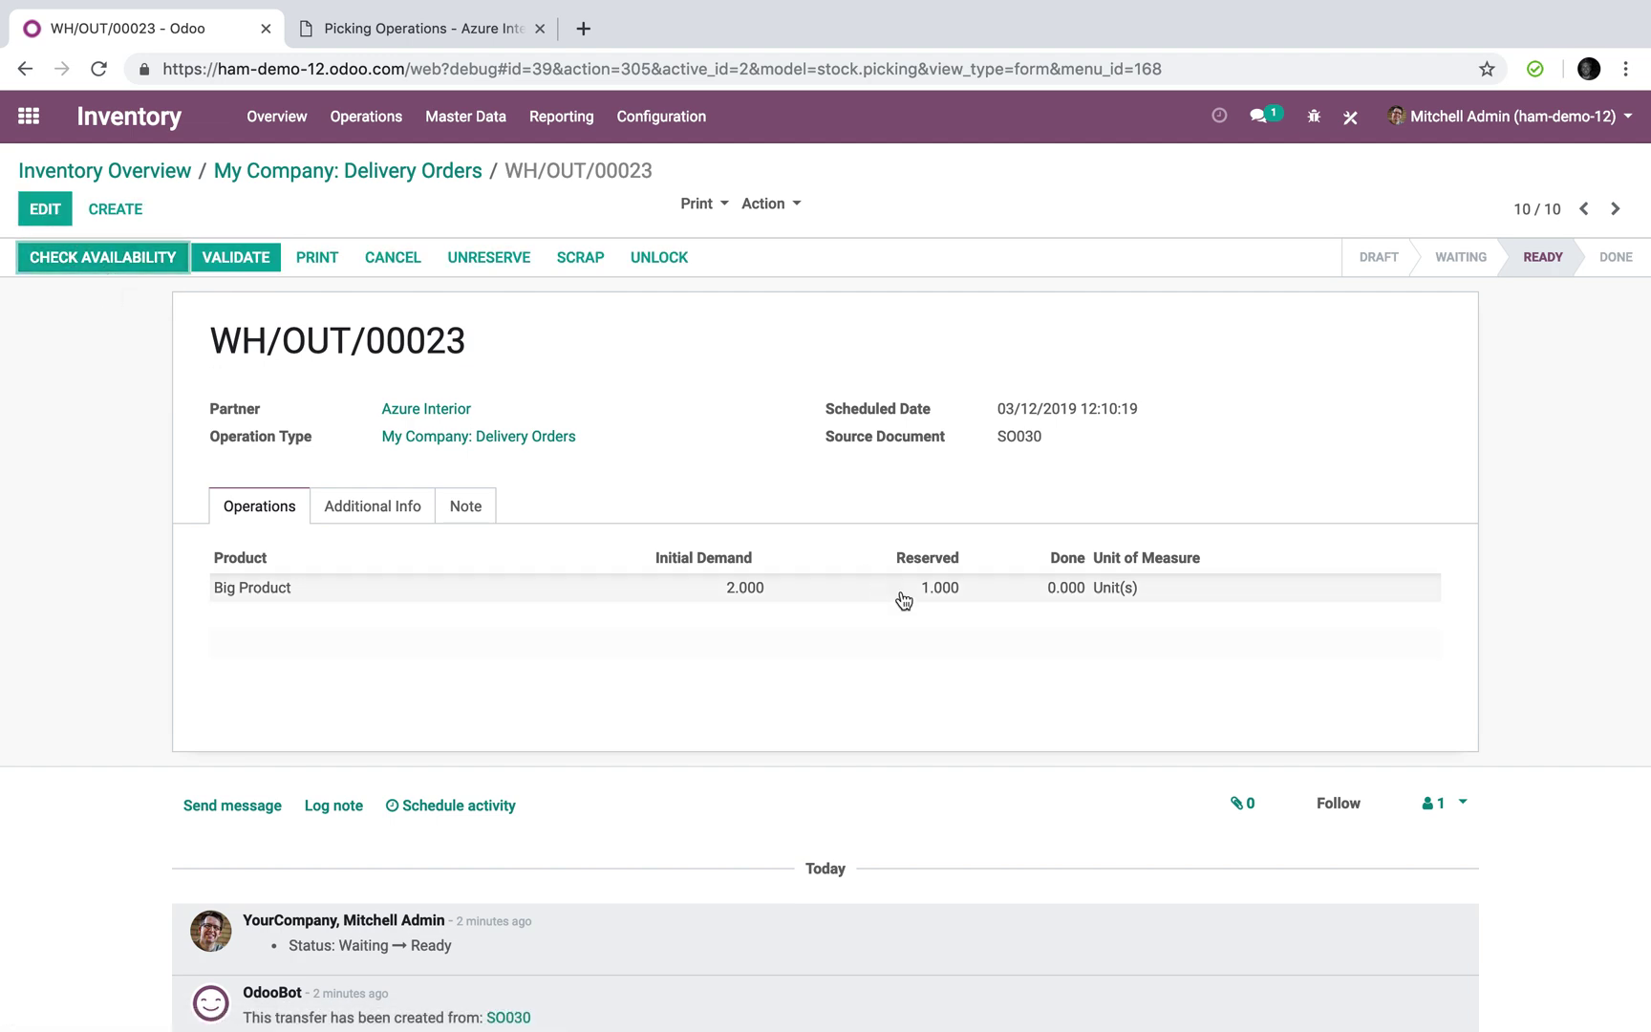
click(237, 259)
click(296, 330)
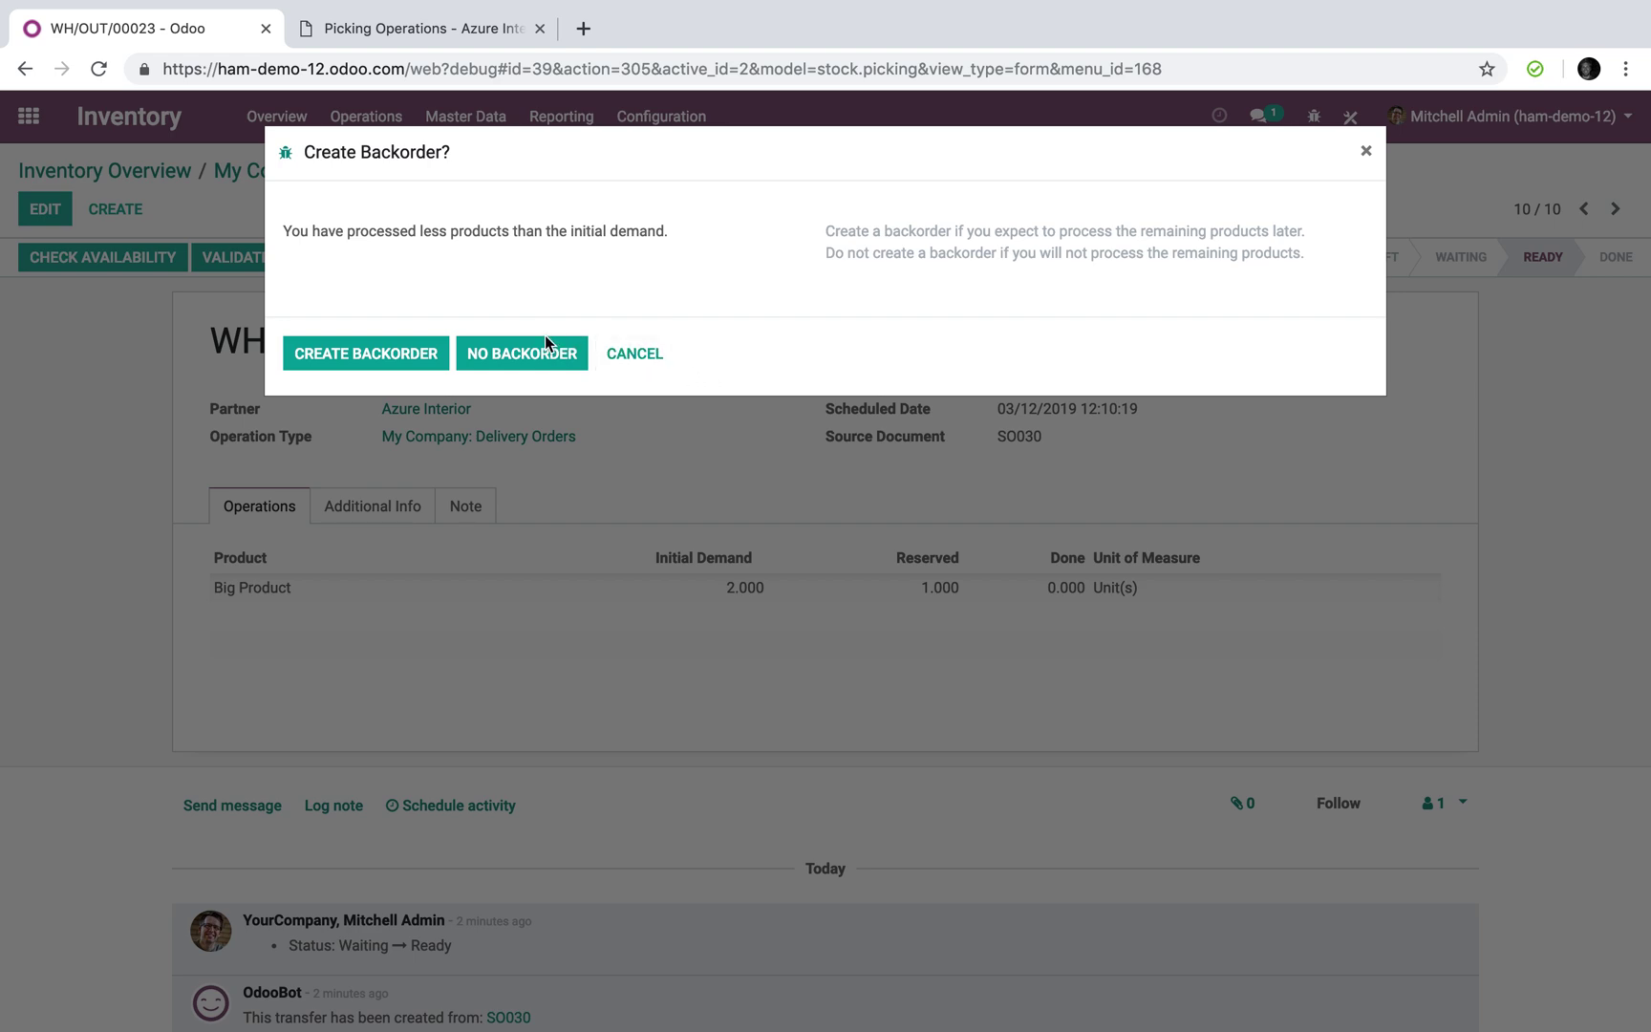
click(331, 372)
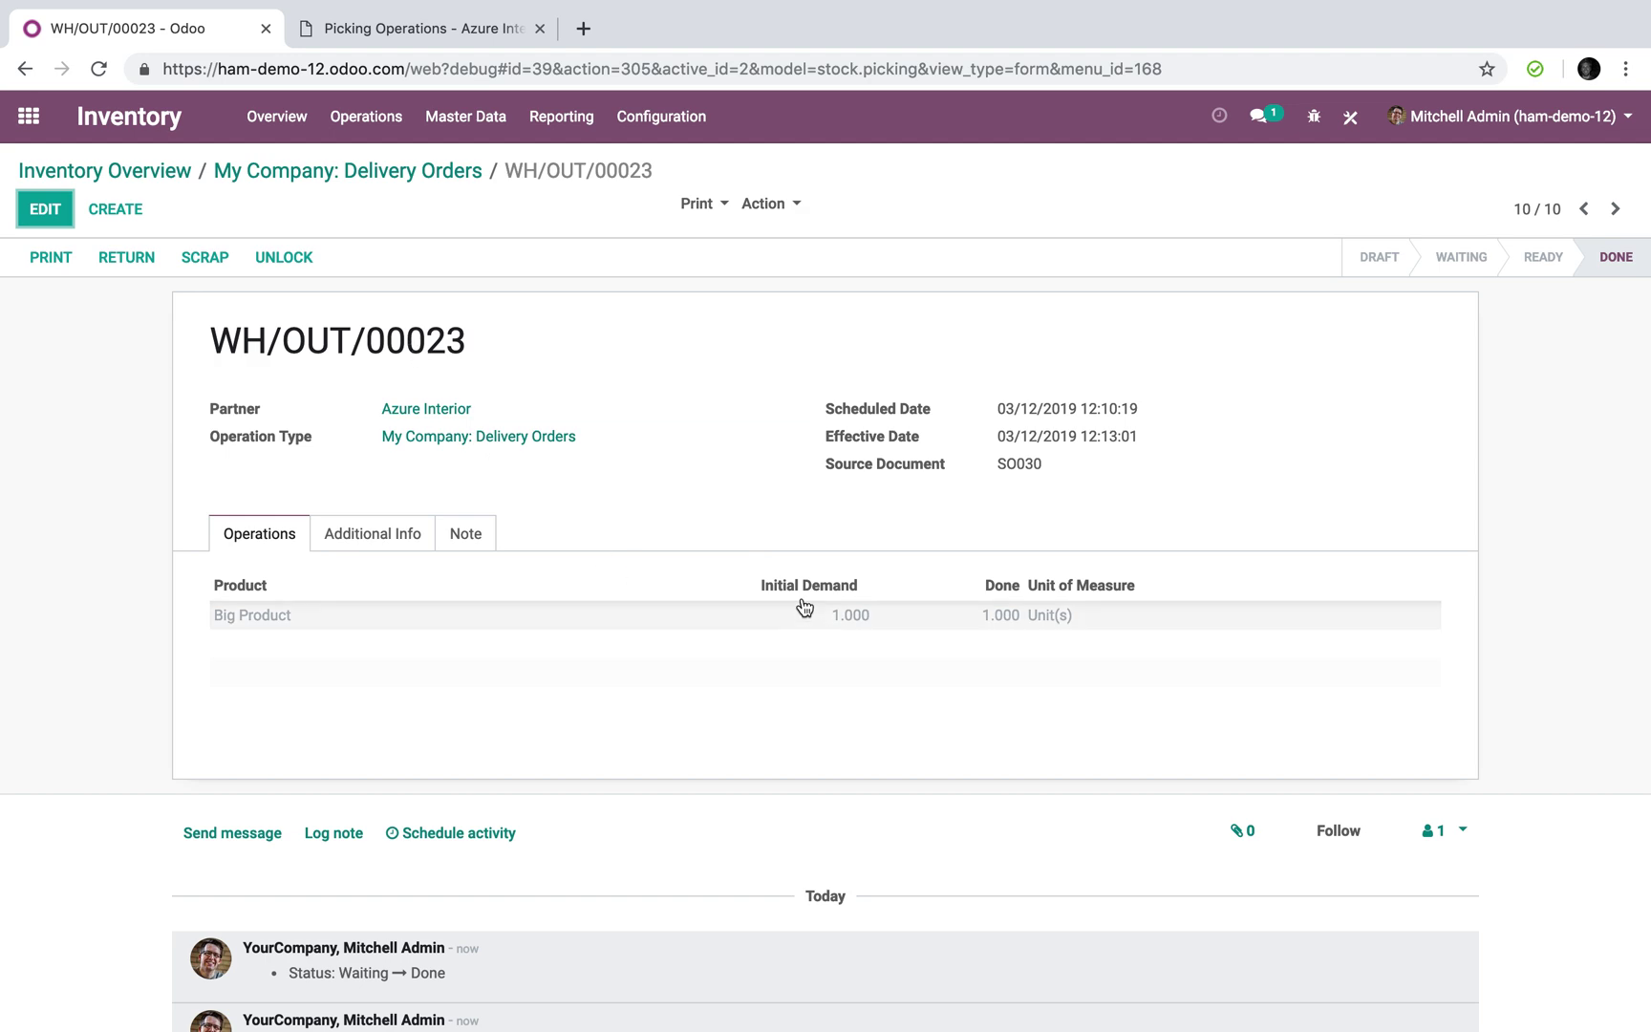
Step: Open My Company's 9 ready delivery orders, search them for SO030, then clear the search
mouse_move(292, 648)
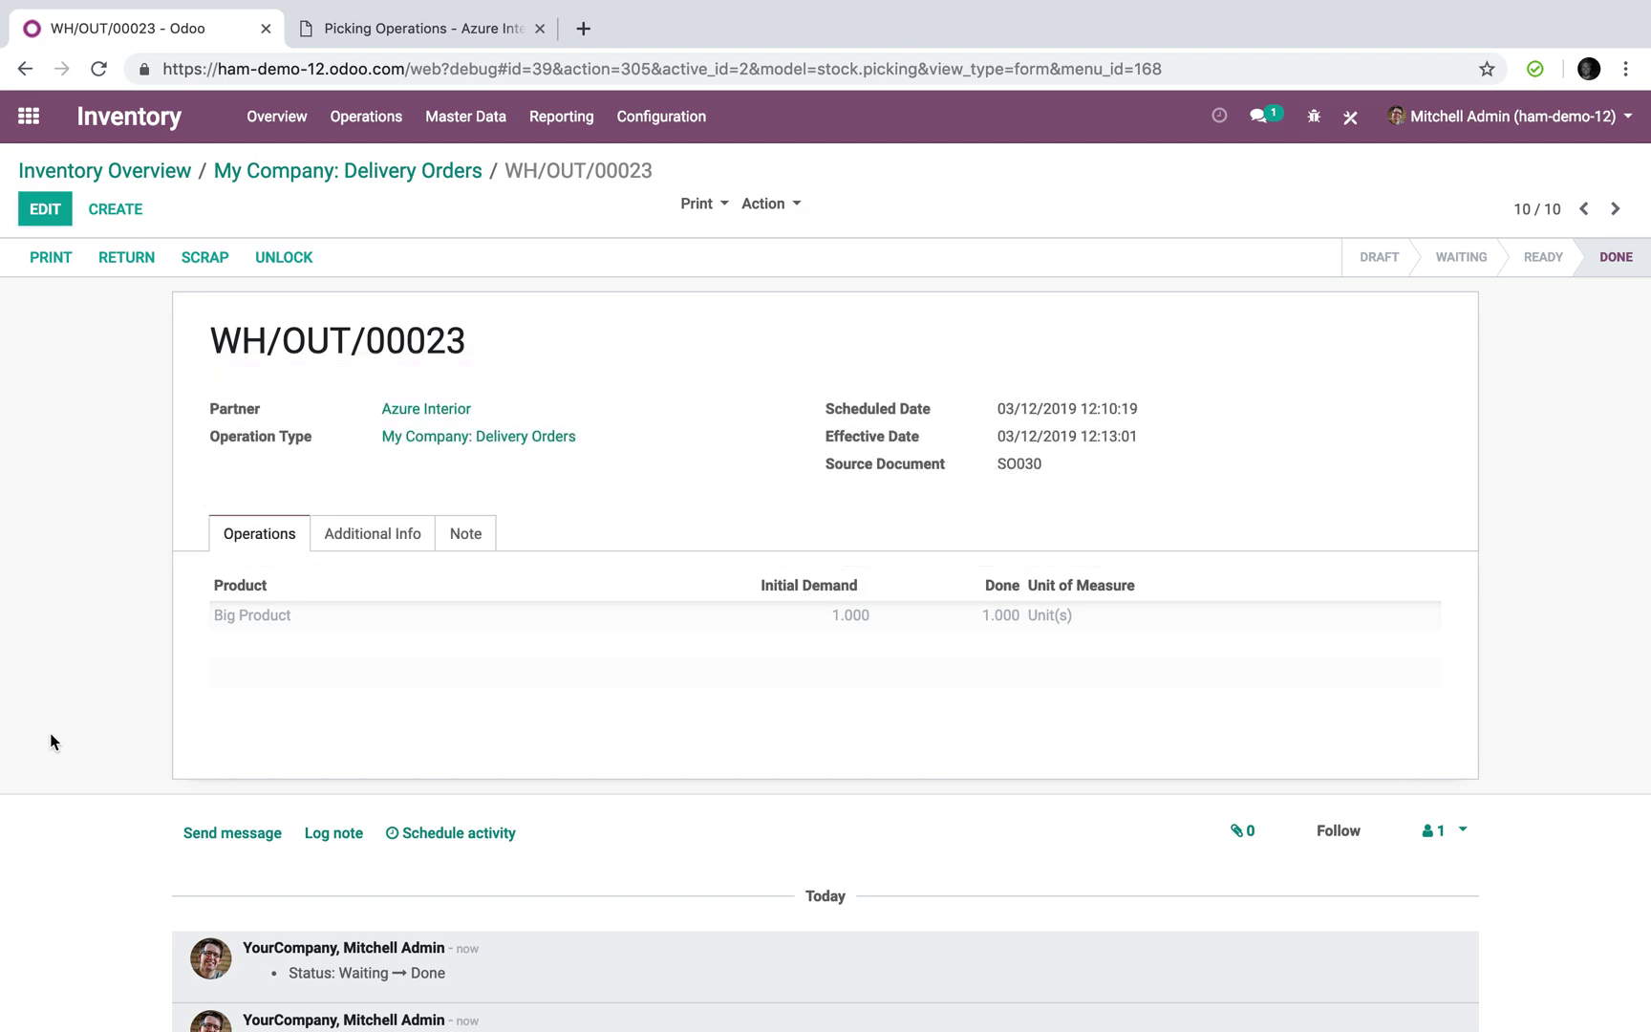
click(187, 172)
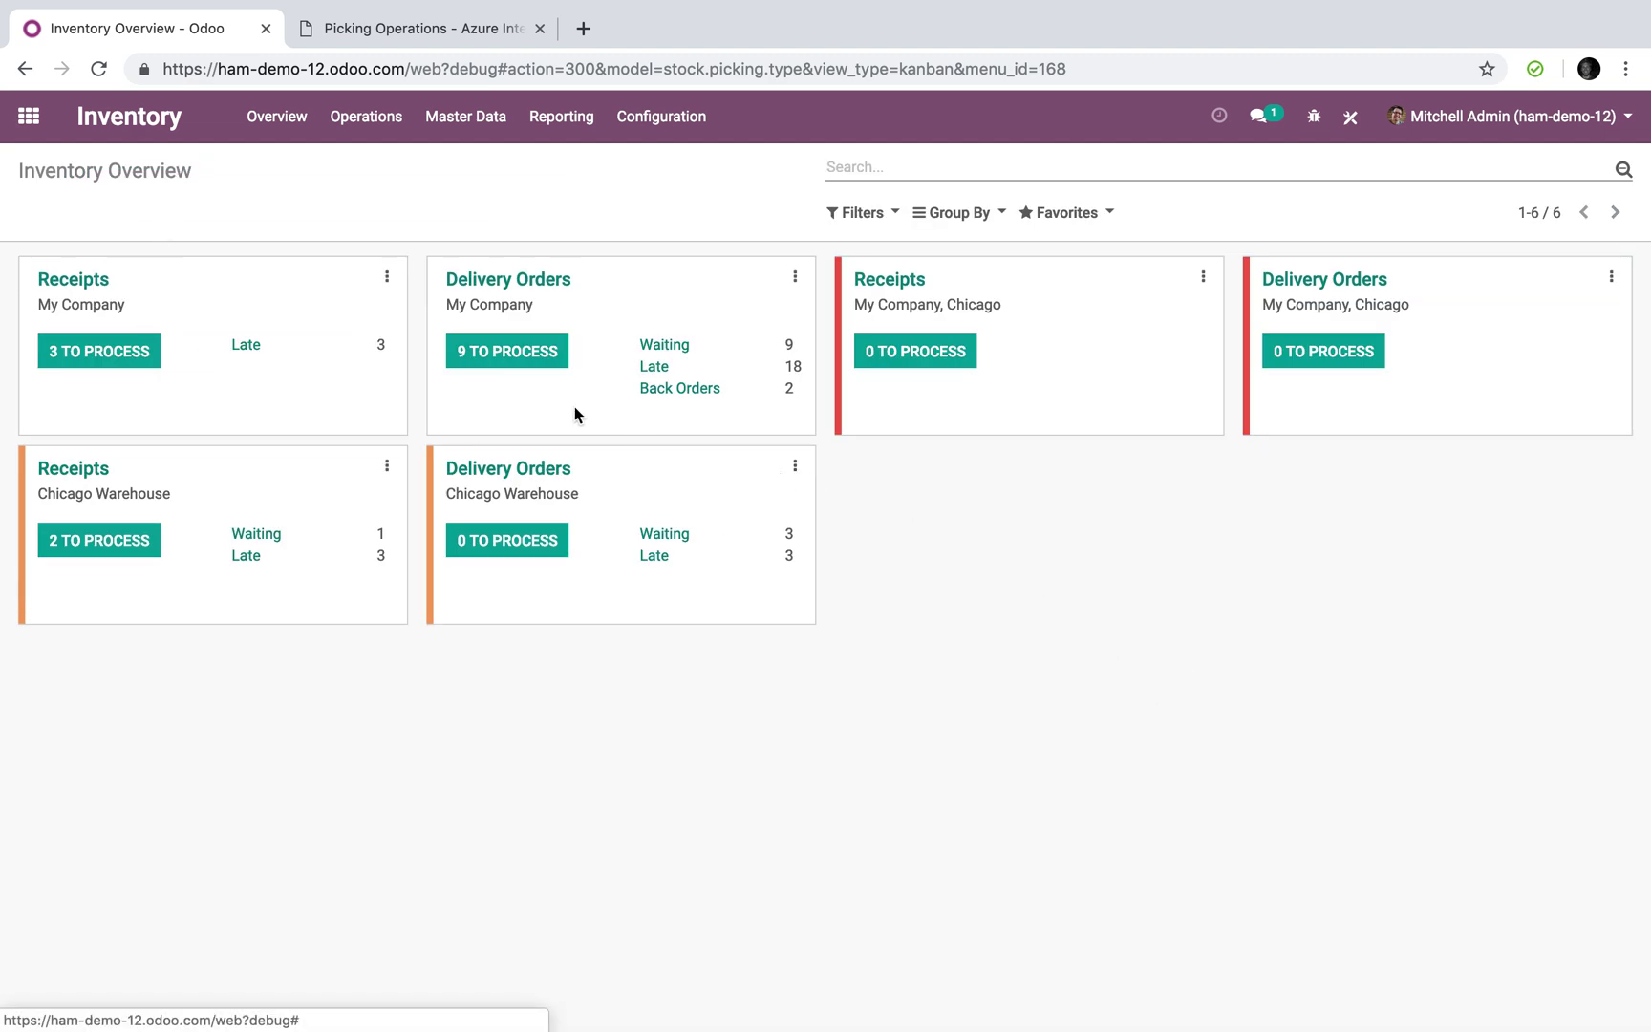
click(519, 366)
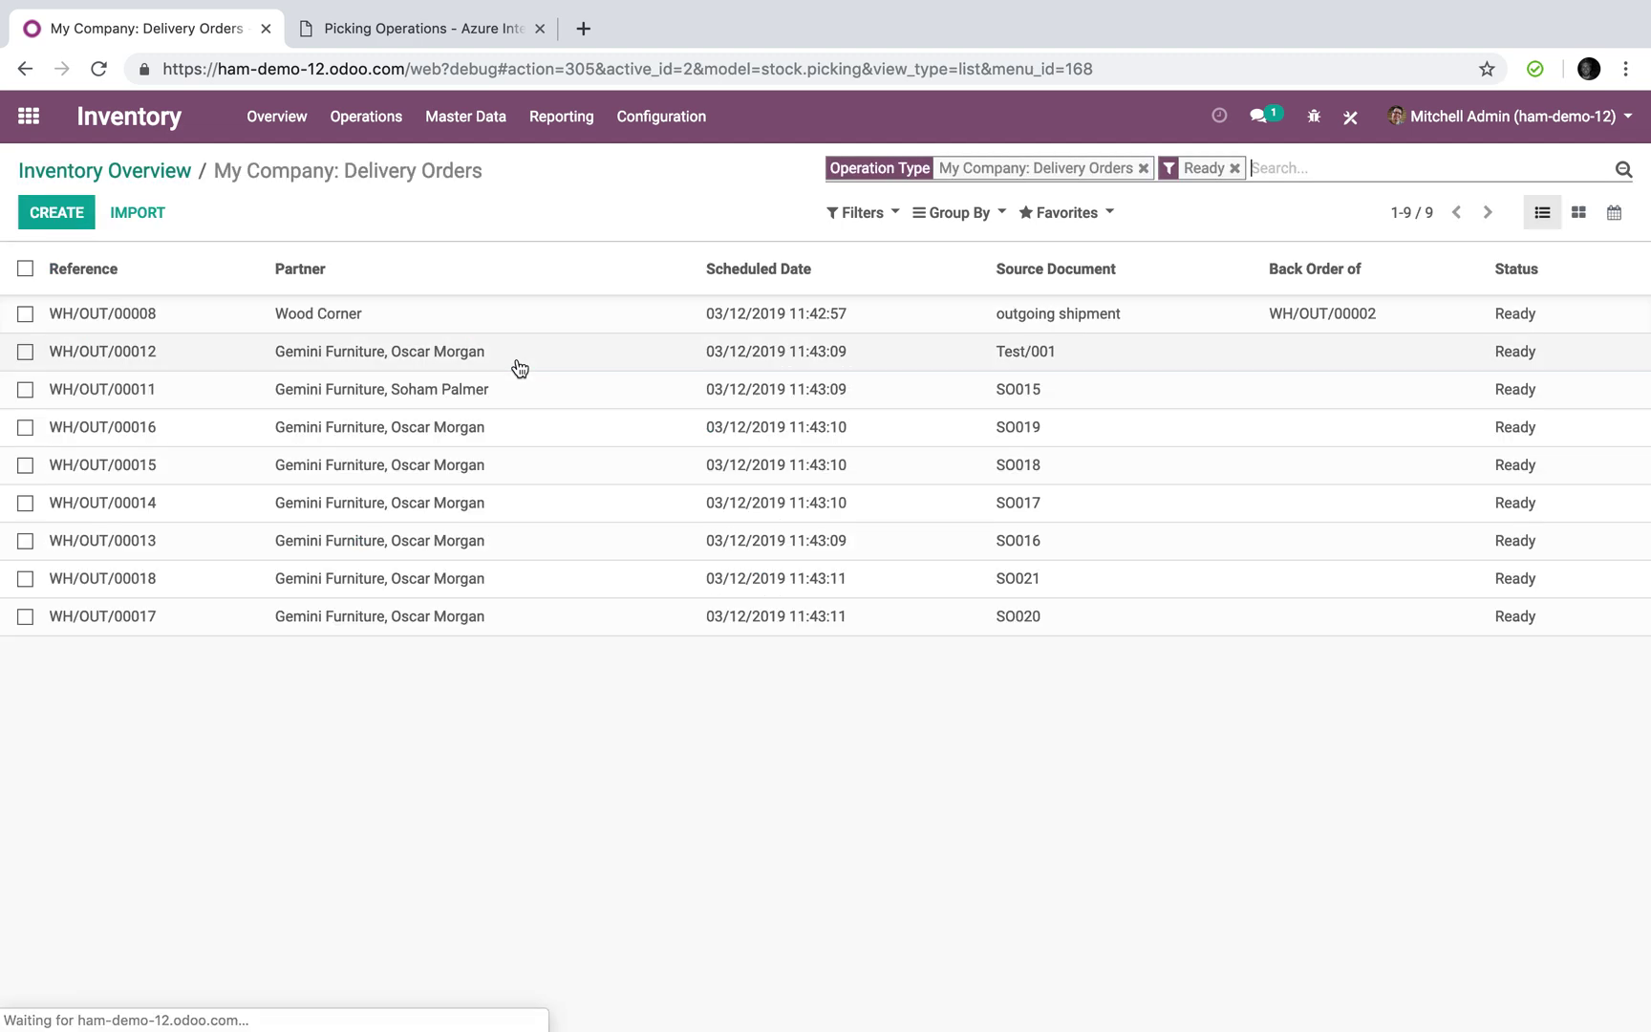
text(SO030)
click(1191, 192)
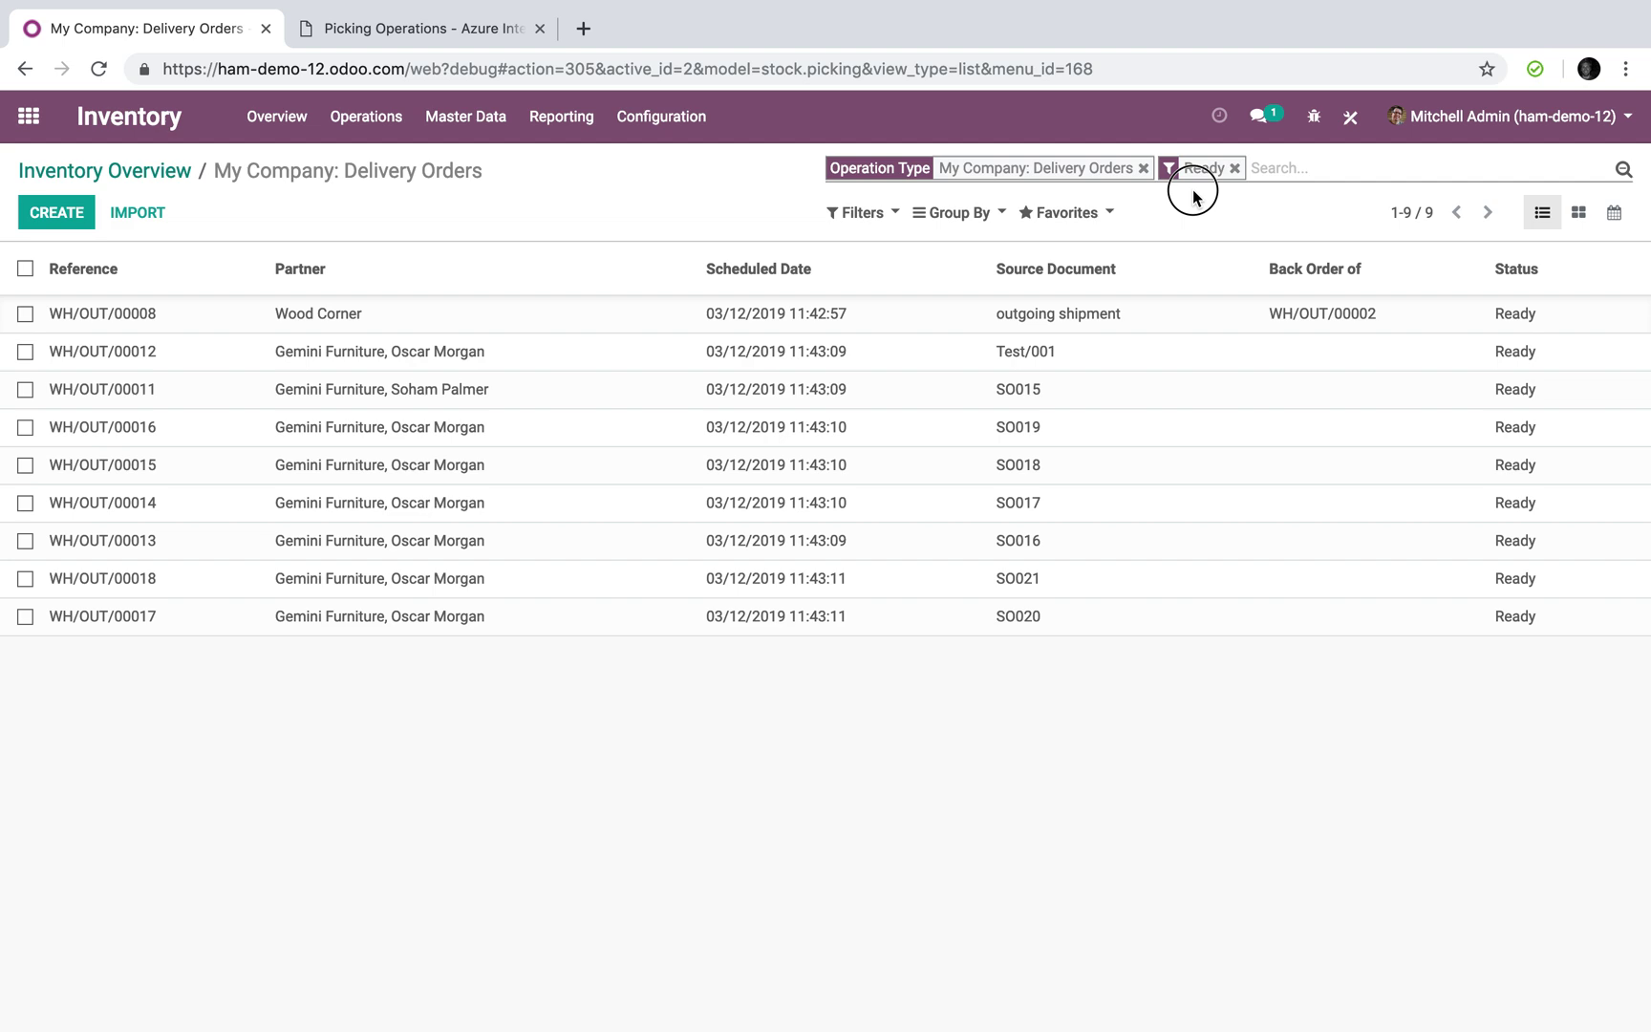
text(SO030)
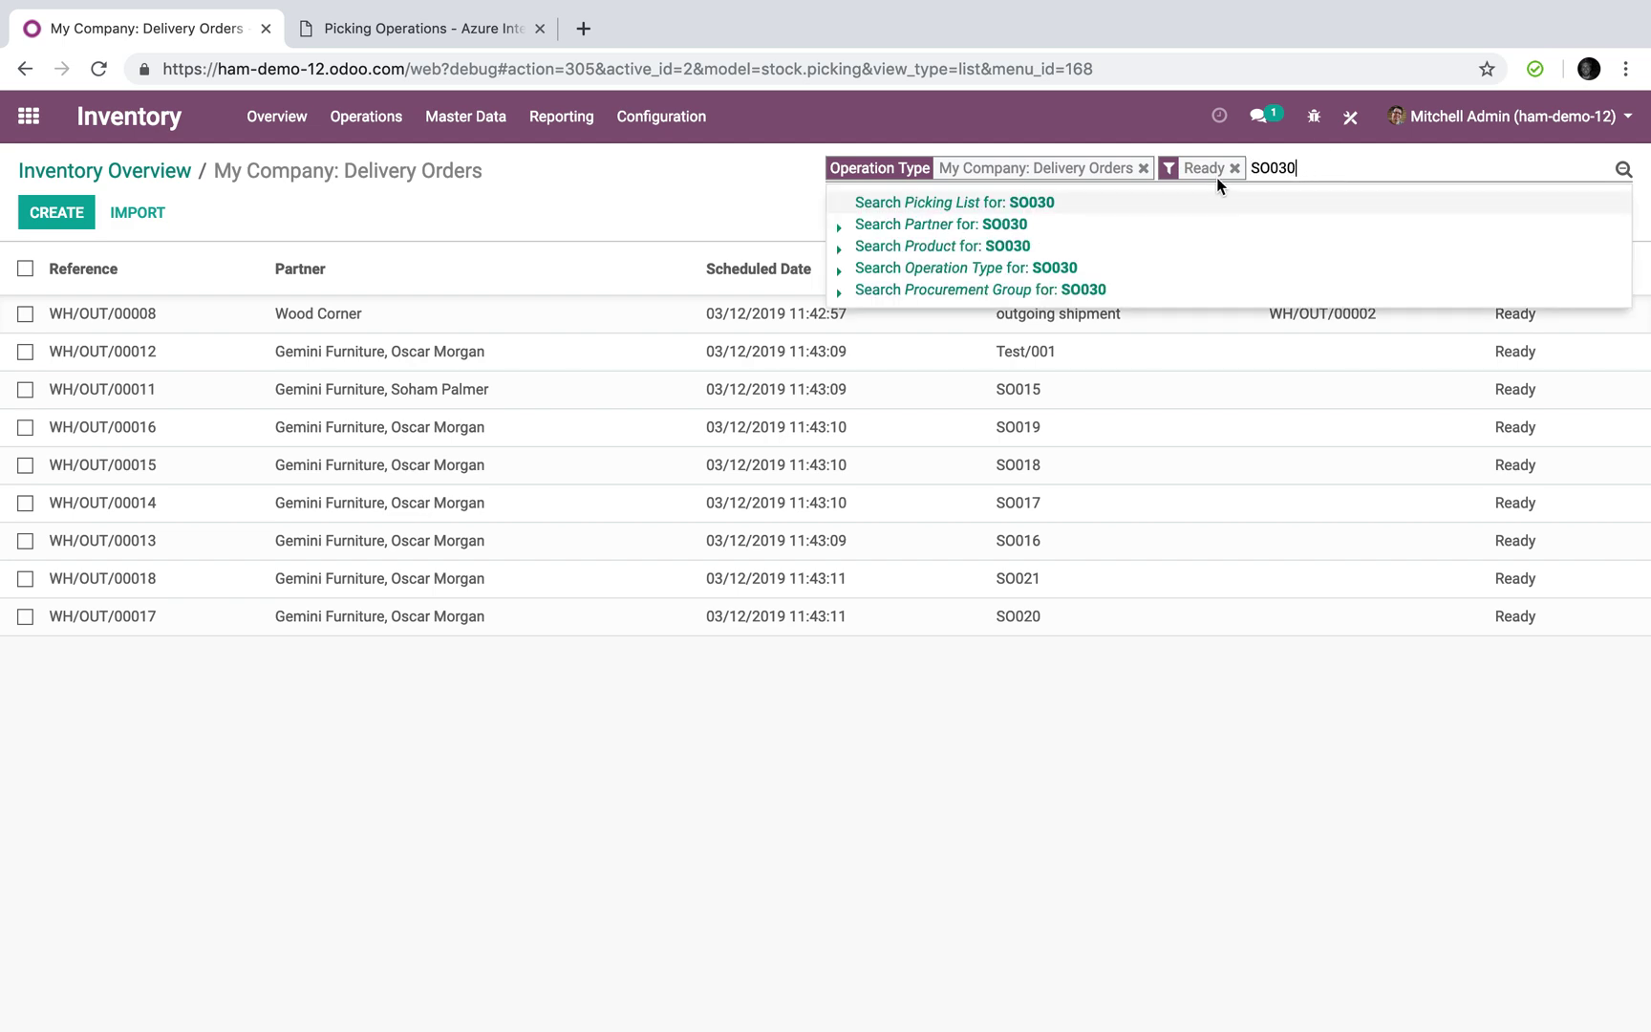
key(Return)
key(BackSpace)
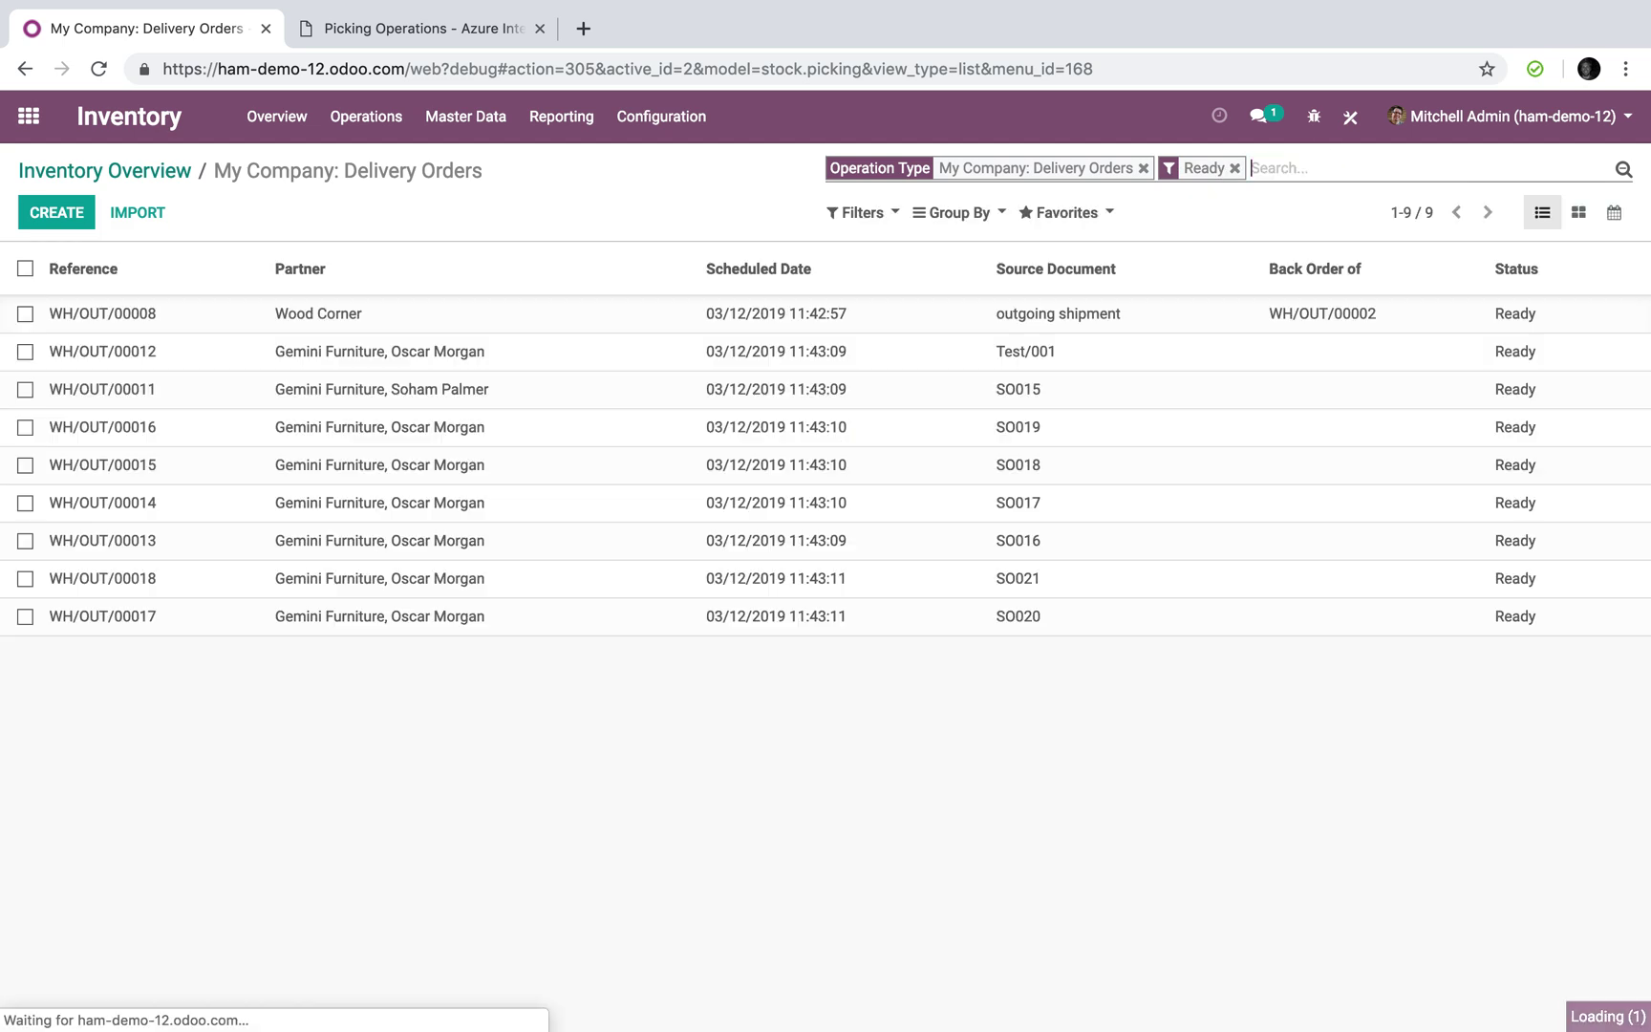
Step: Filter waiting delivery orders by SO030 and open backorder WH/OUT/00024
click(153, 180)
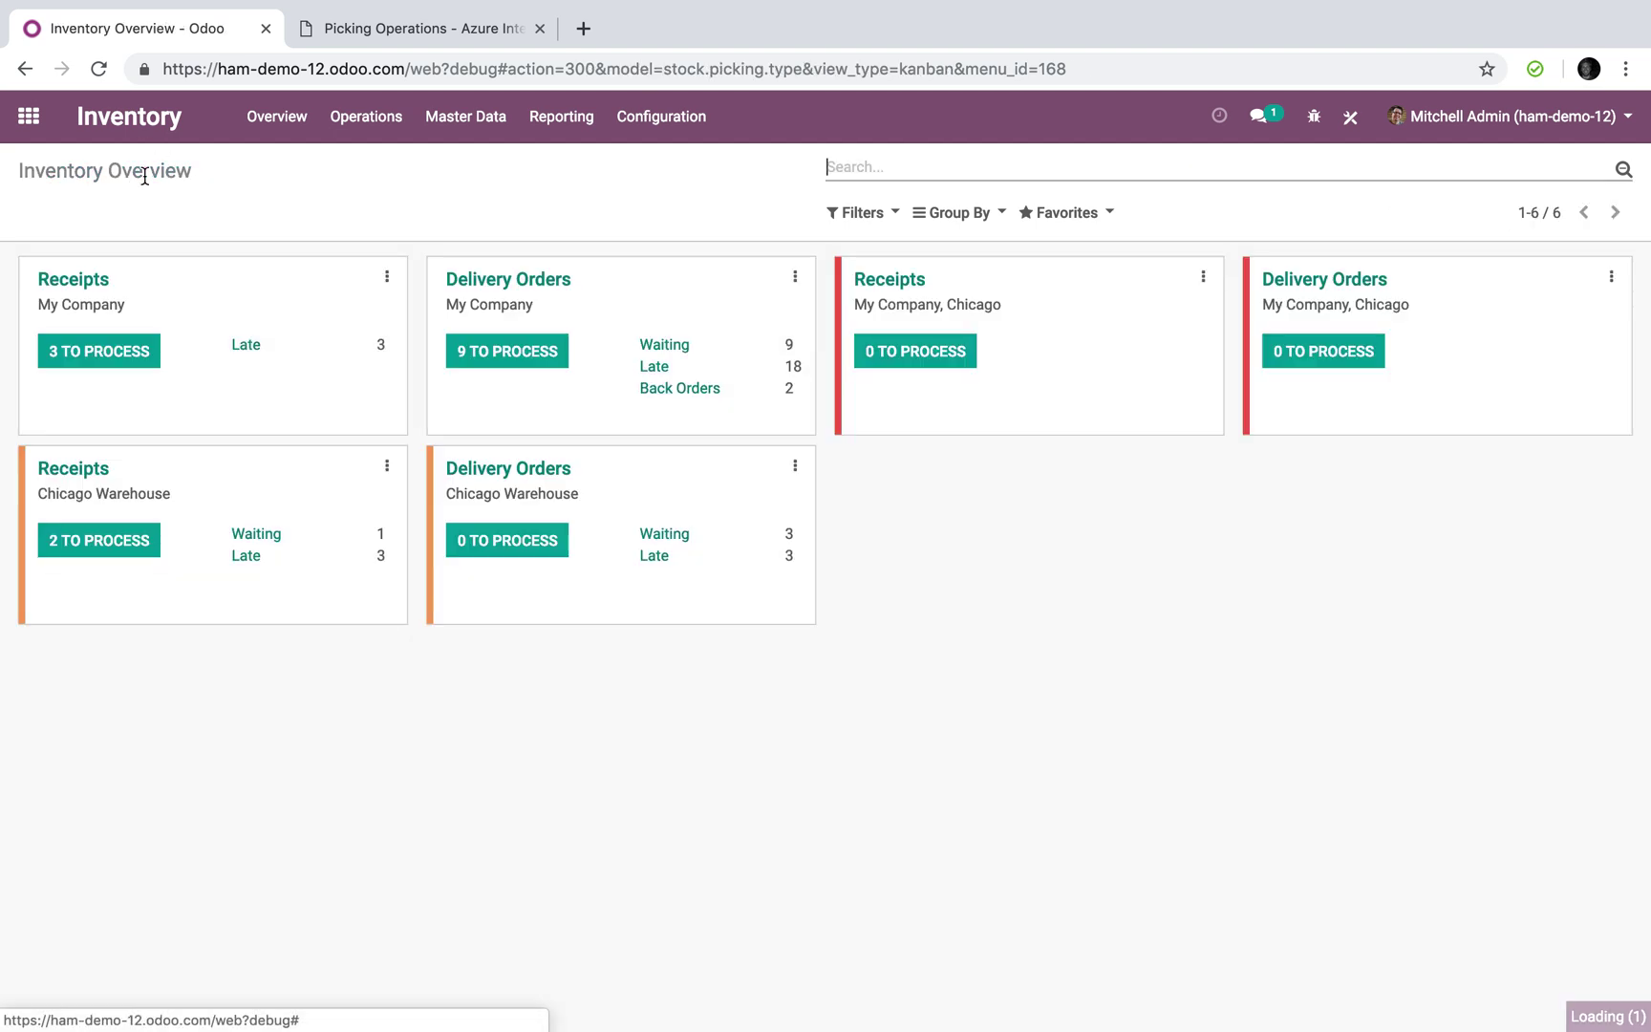
click(664, 345)
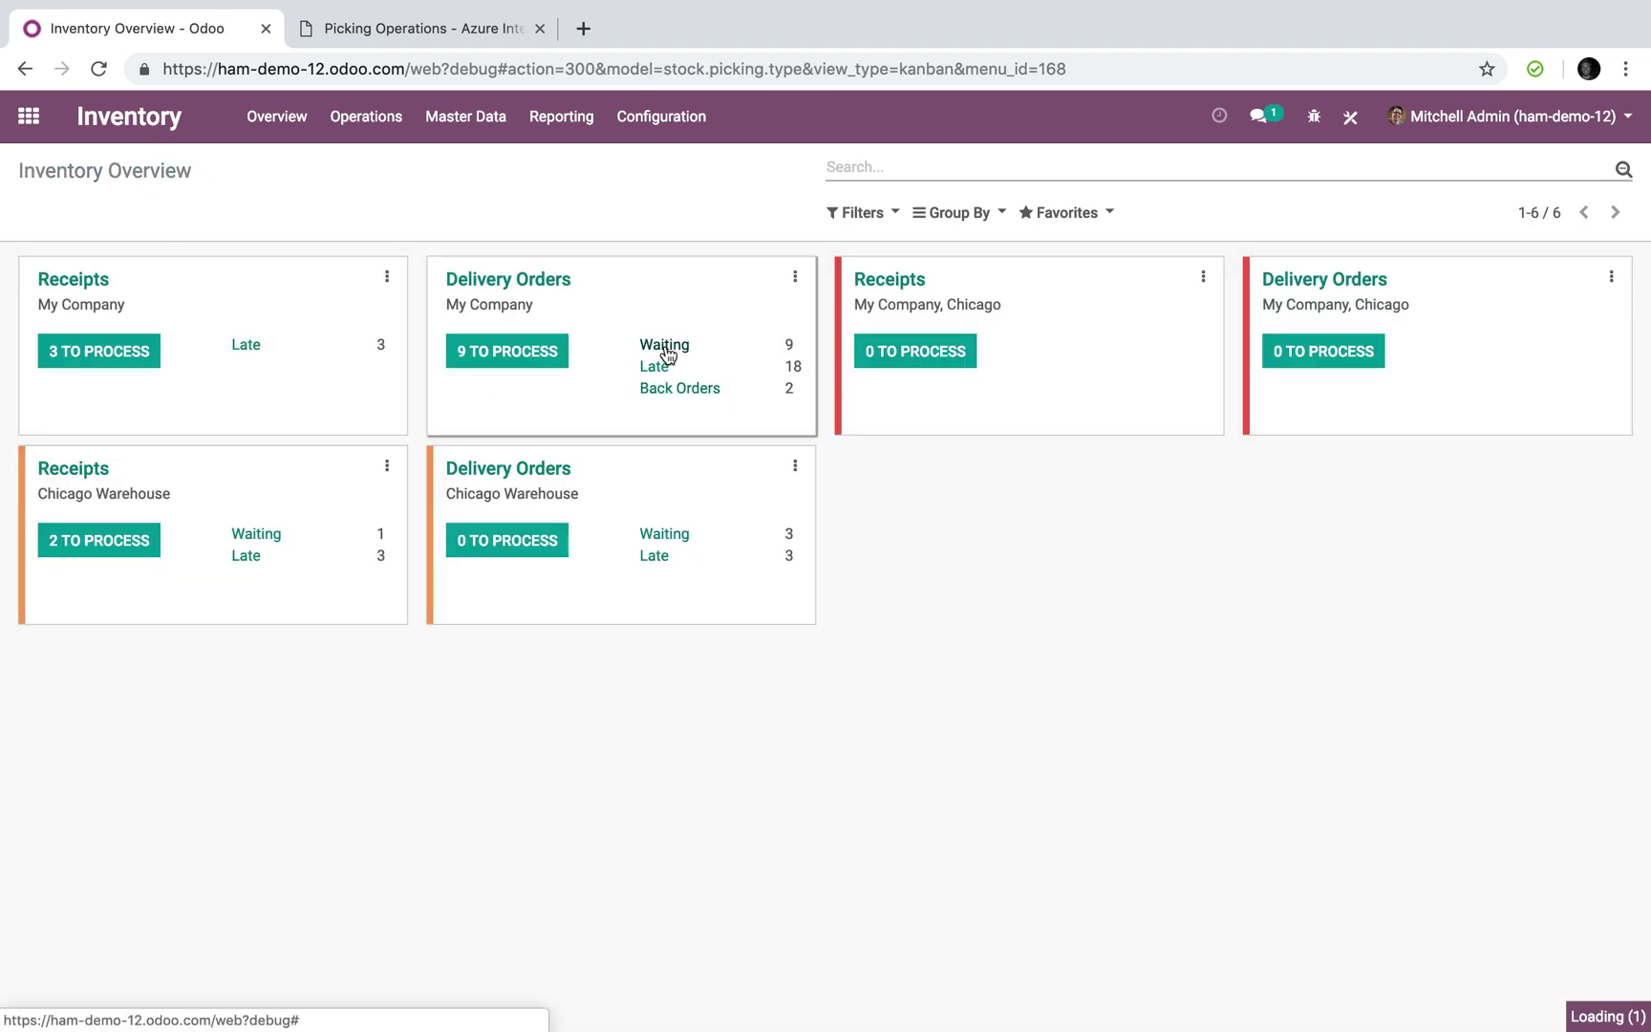
text(SO030)
key(Return)
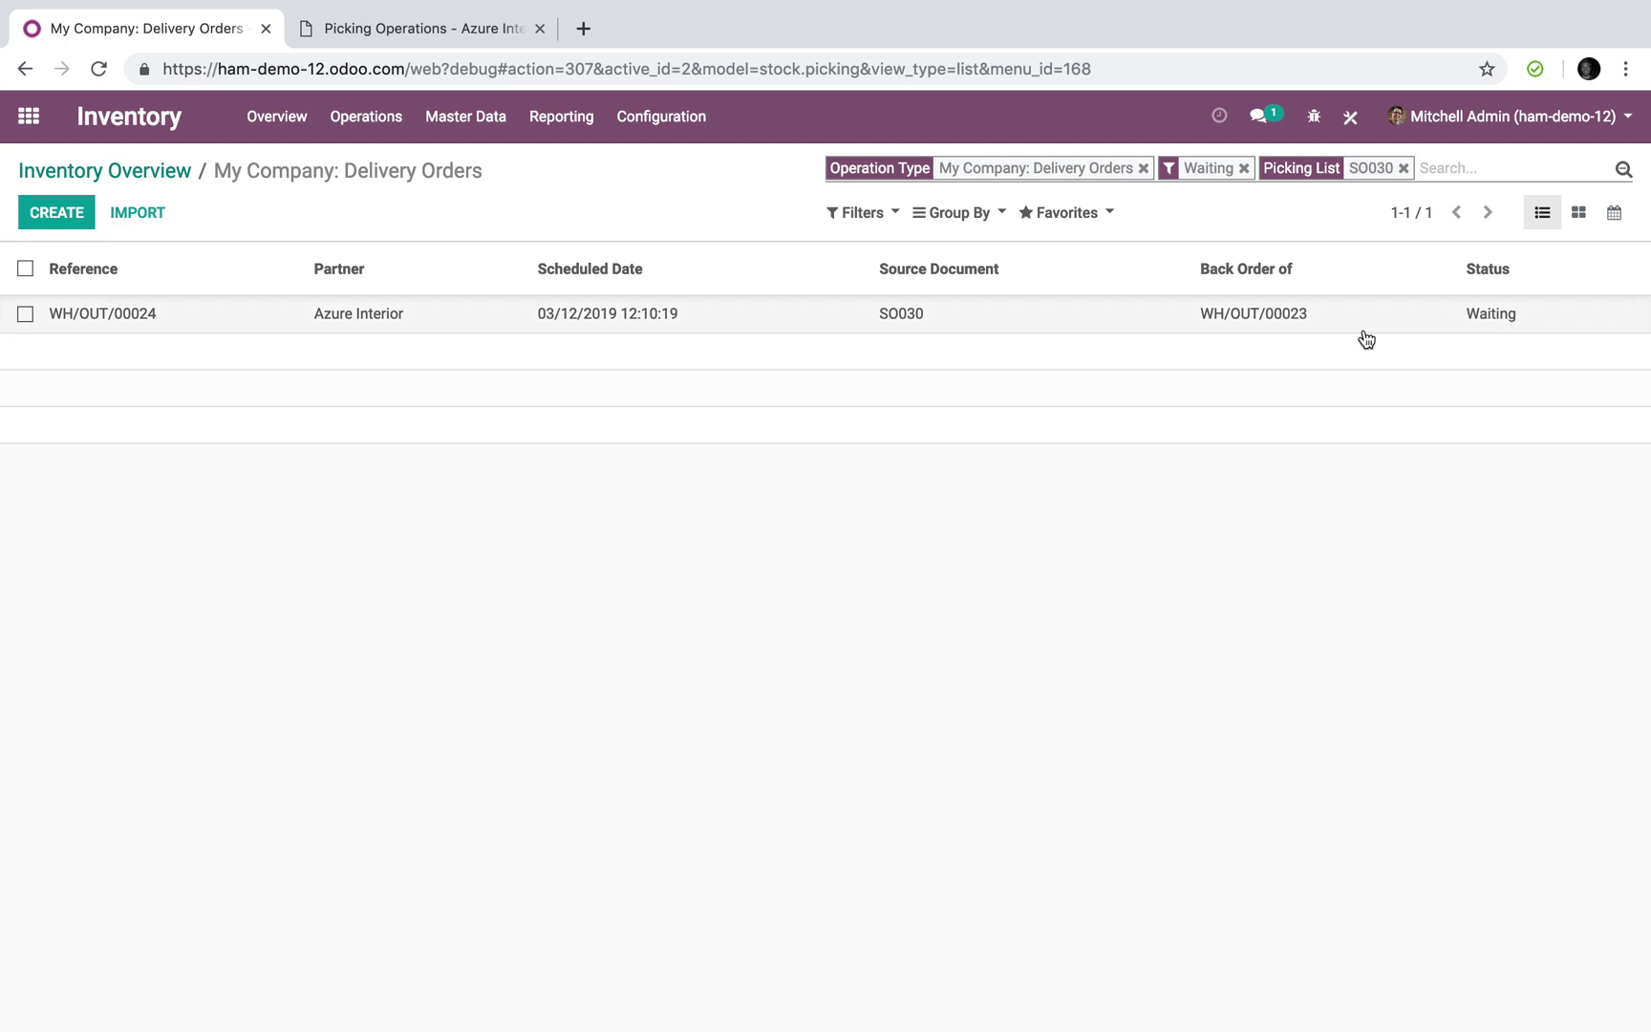
drag(1366, 339, 1358, 276)
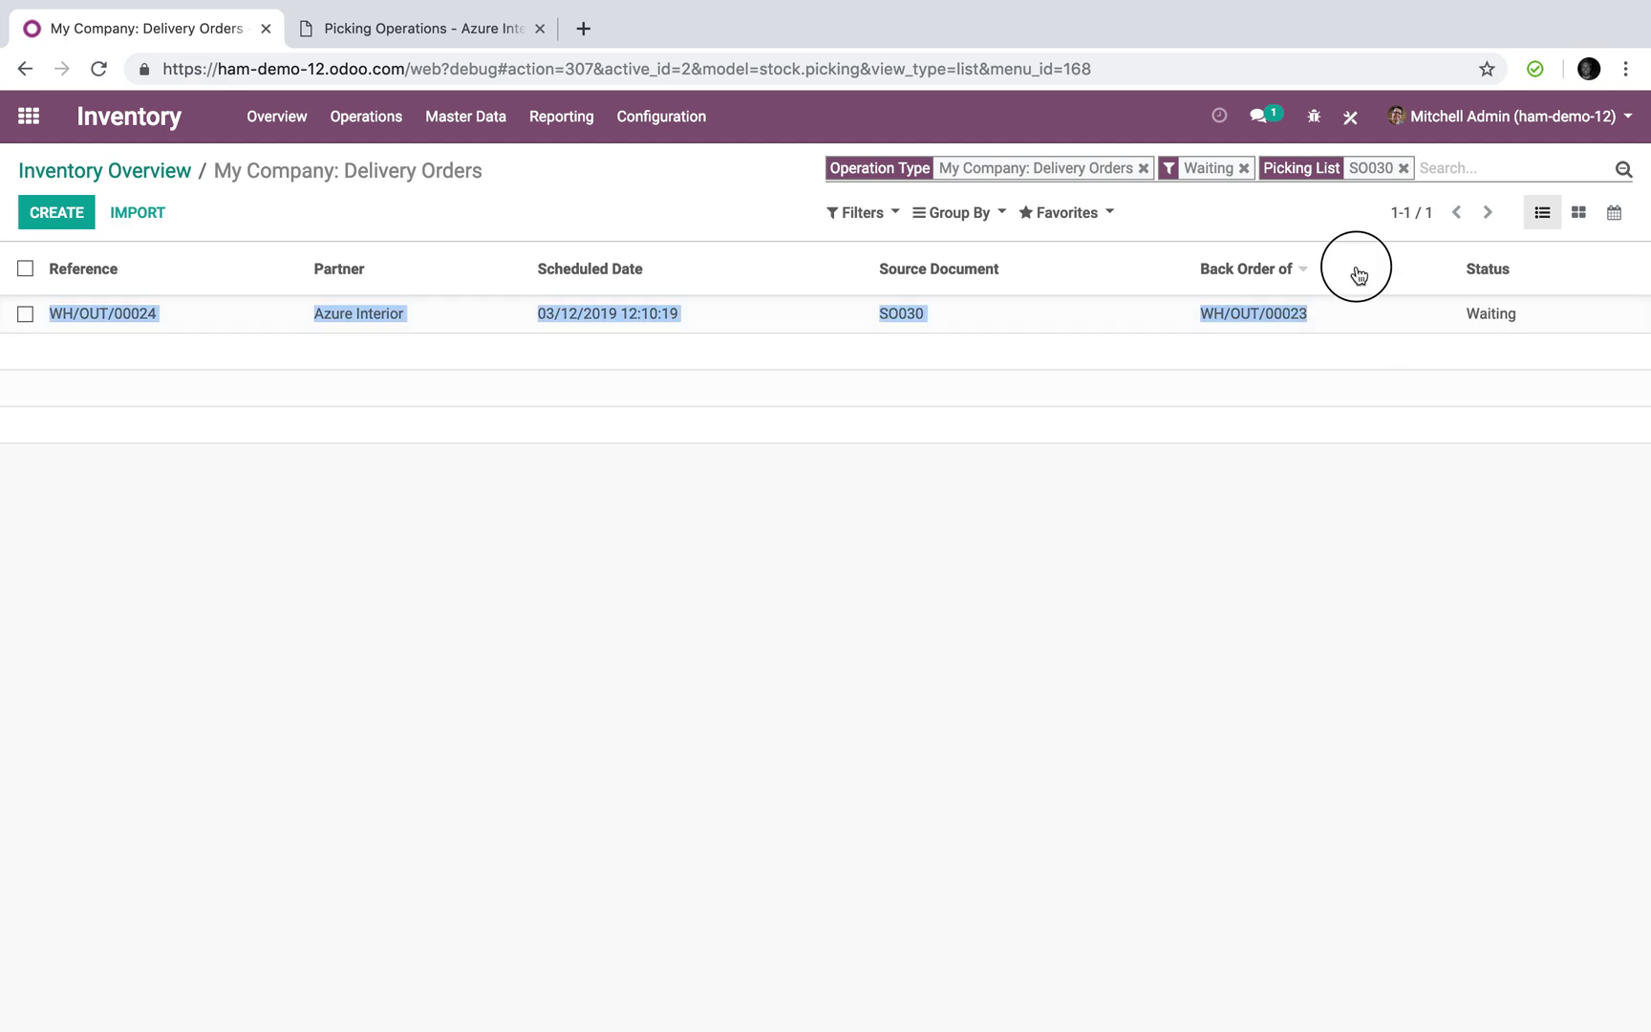
click(1261, 321)
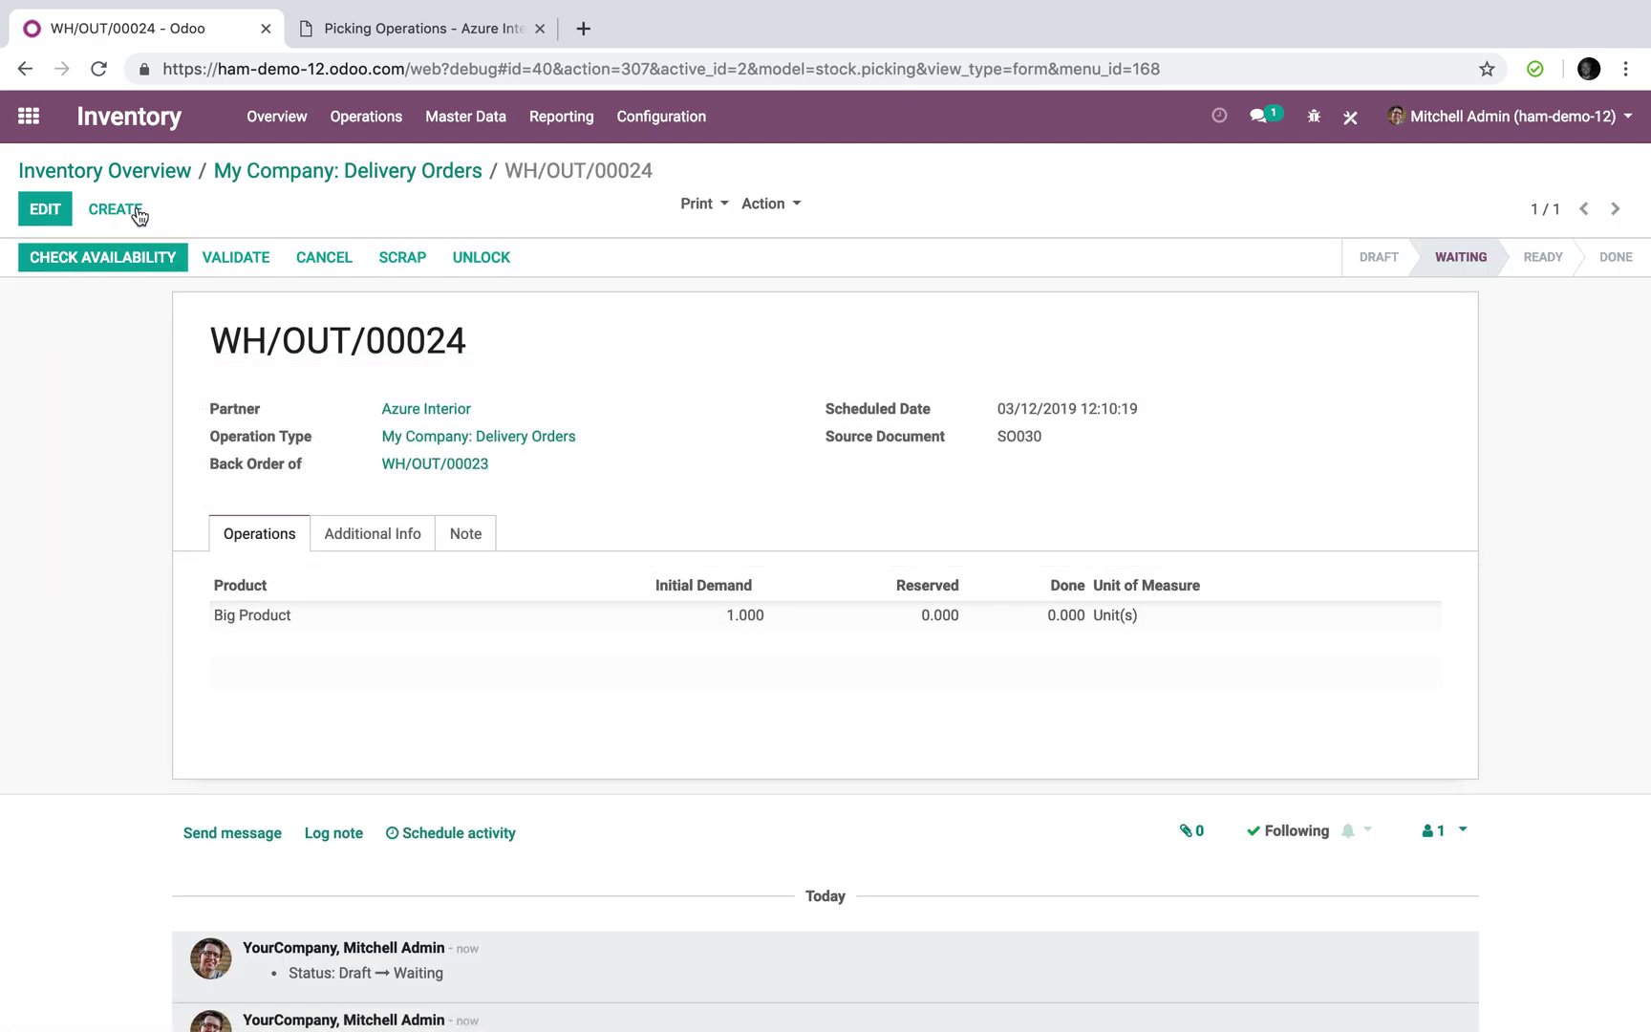
click(146, 168)
Step: Create and save a purchase RFQ from Azure Interior for one Big Product
click(36, 141)
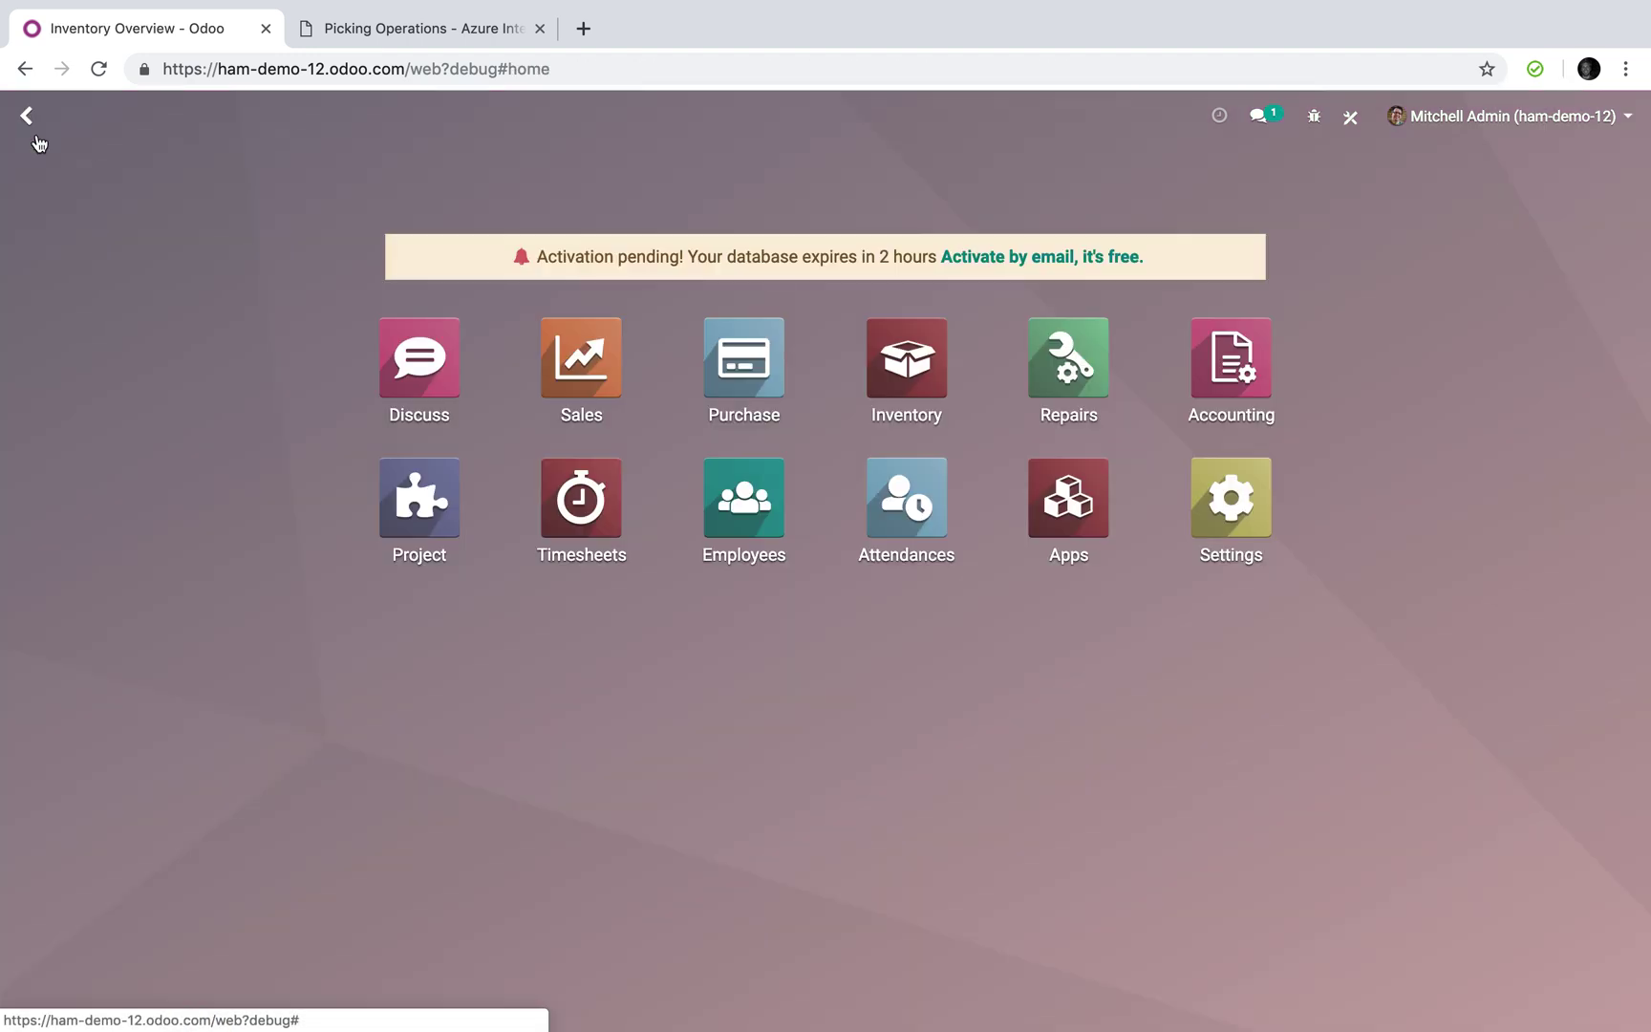
text(pur)
key(Return)
click(57, 215)
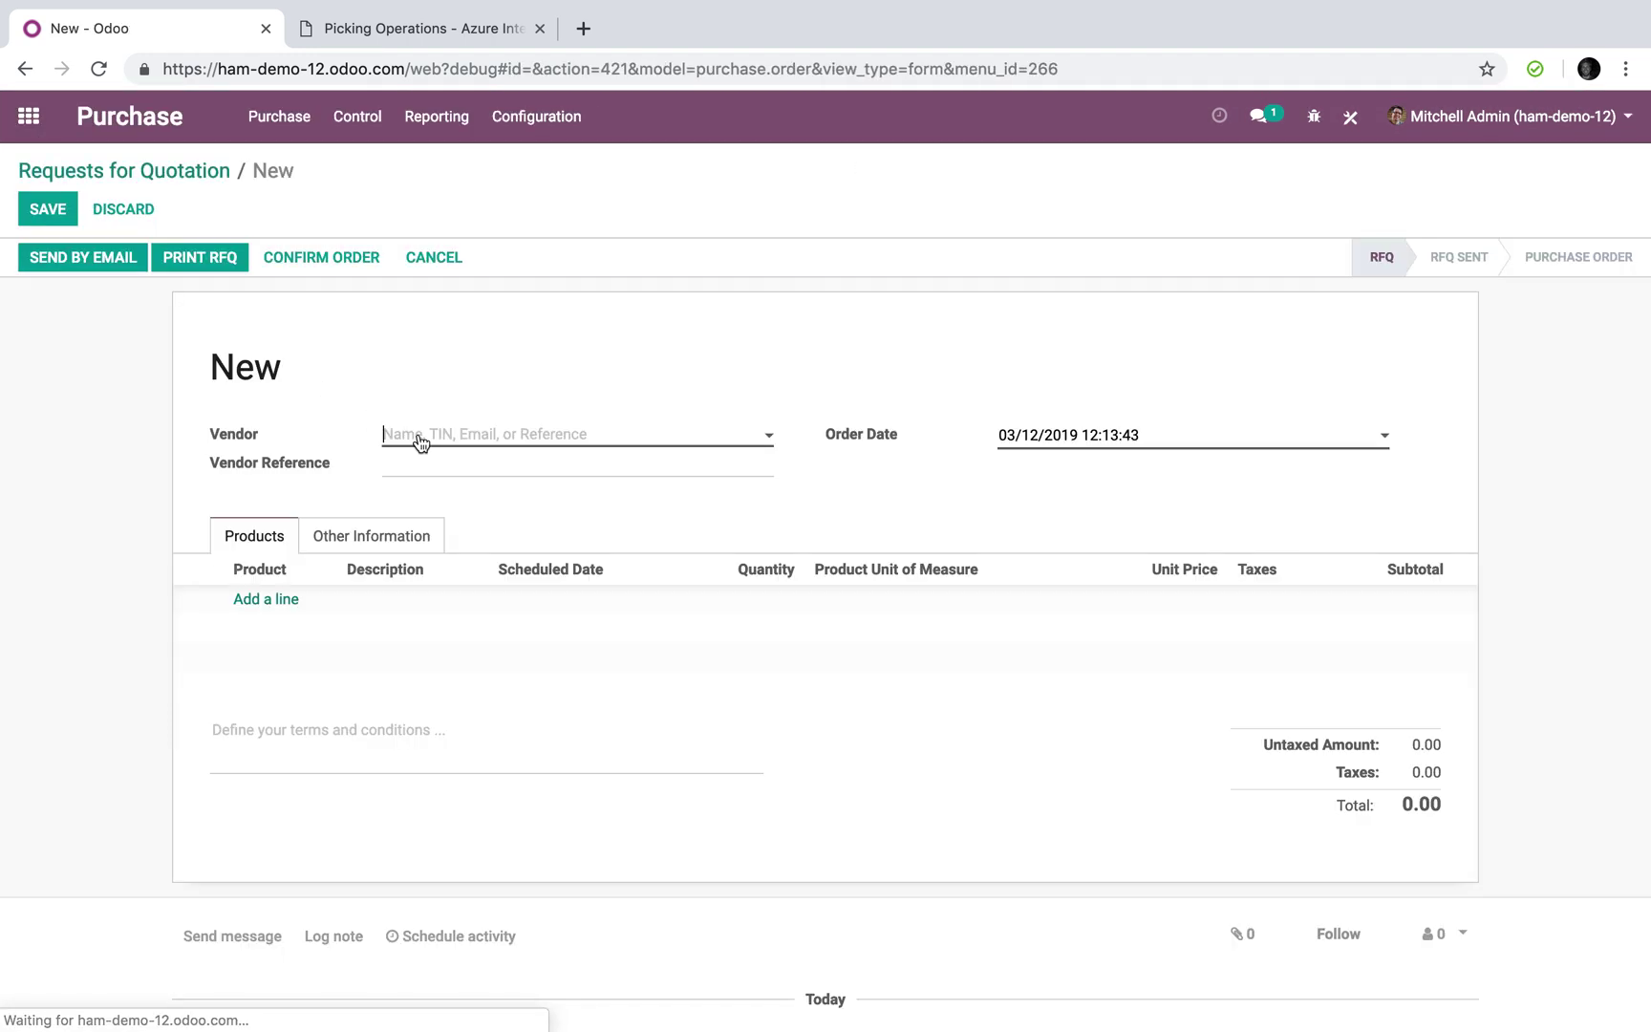
click(420, 440)
click(449, 468)
click(272, 600)
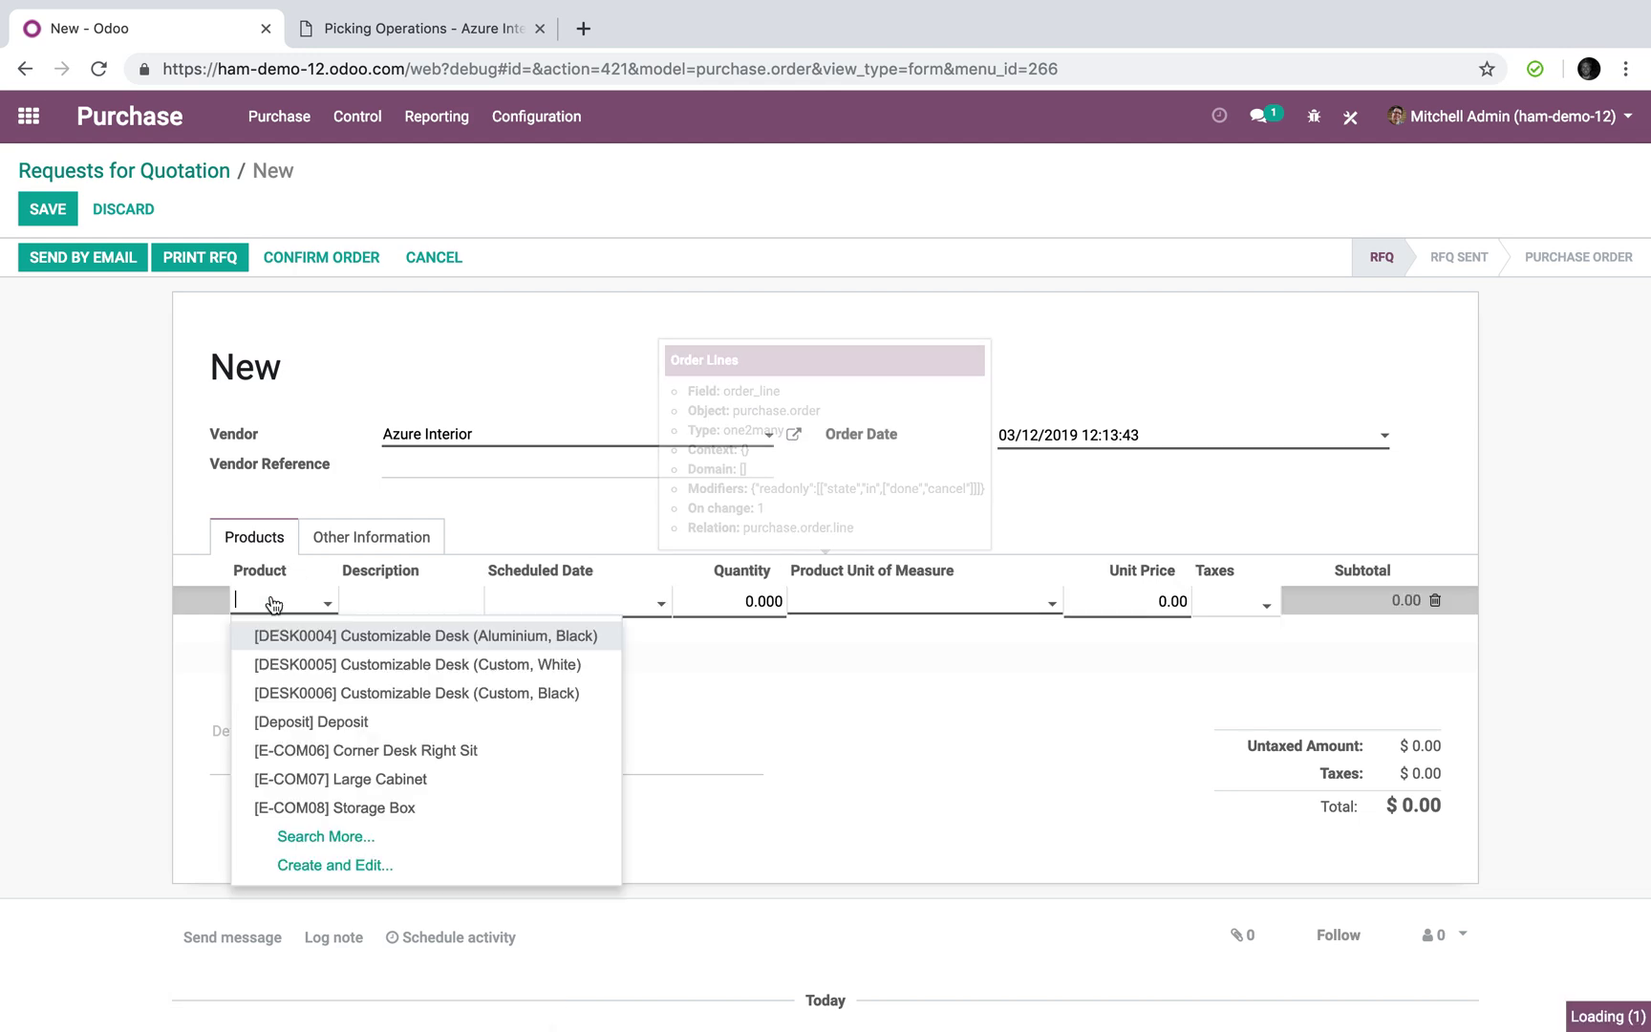
text(big d)
key(BackSpace)
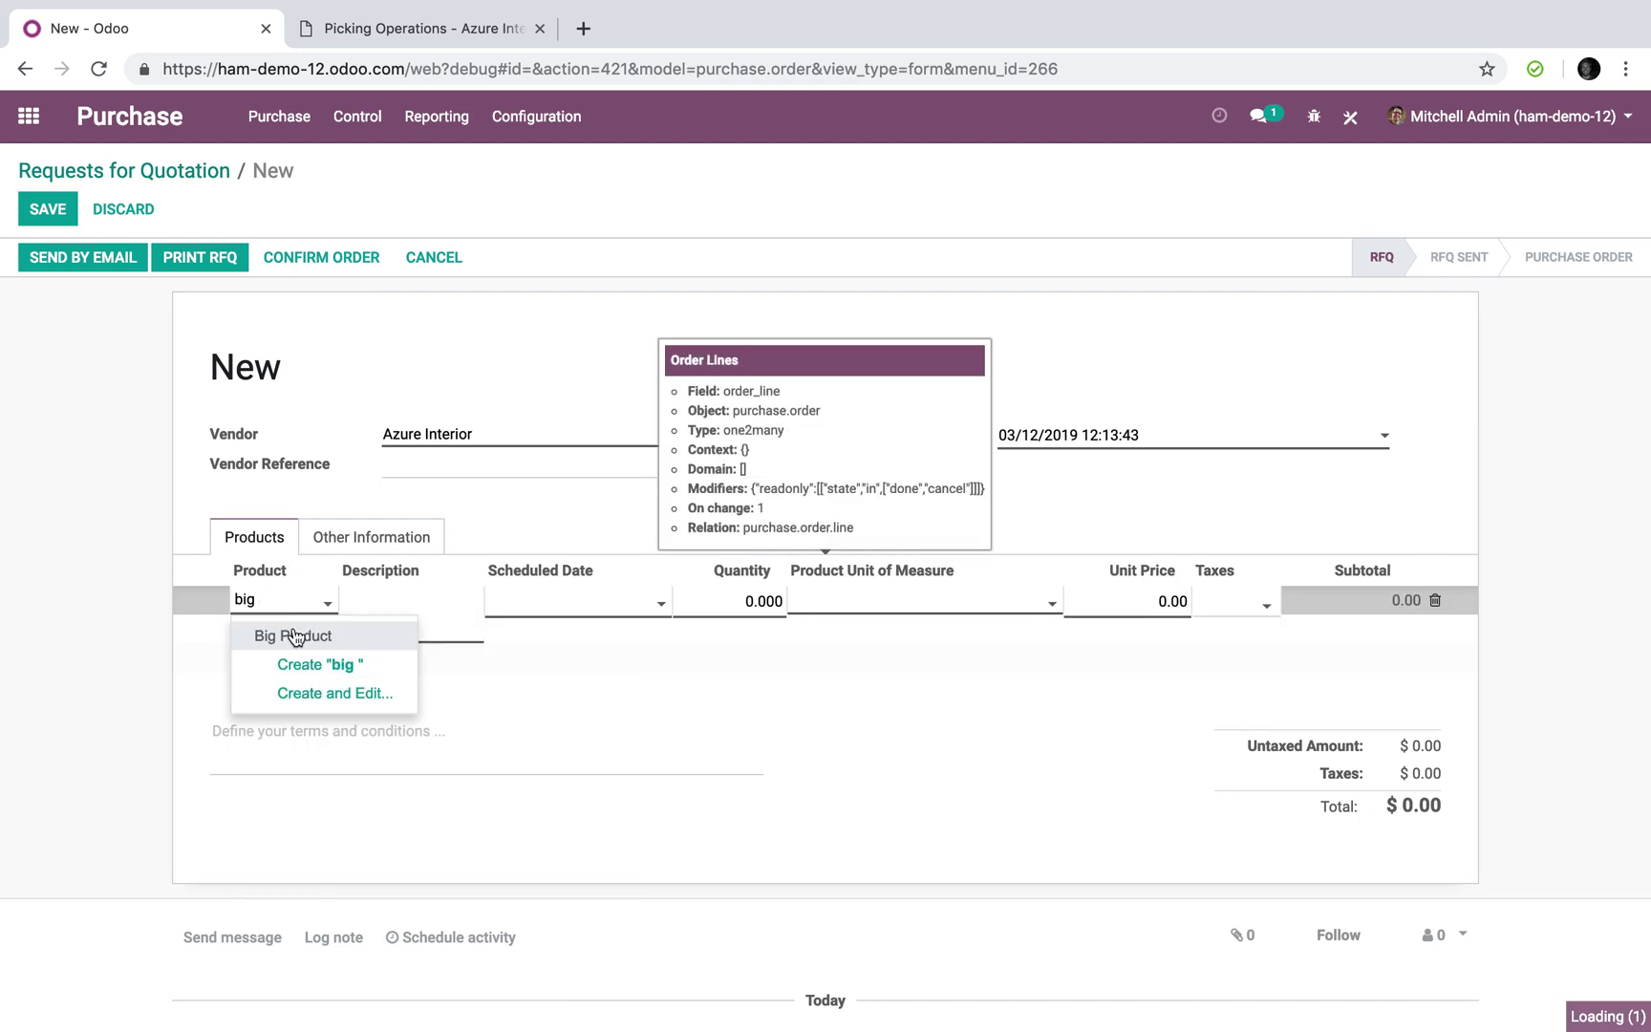
key(Return)
click(142, 557)
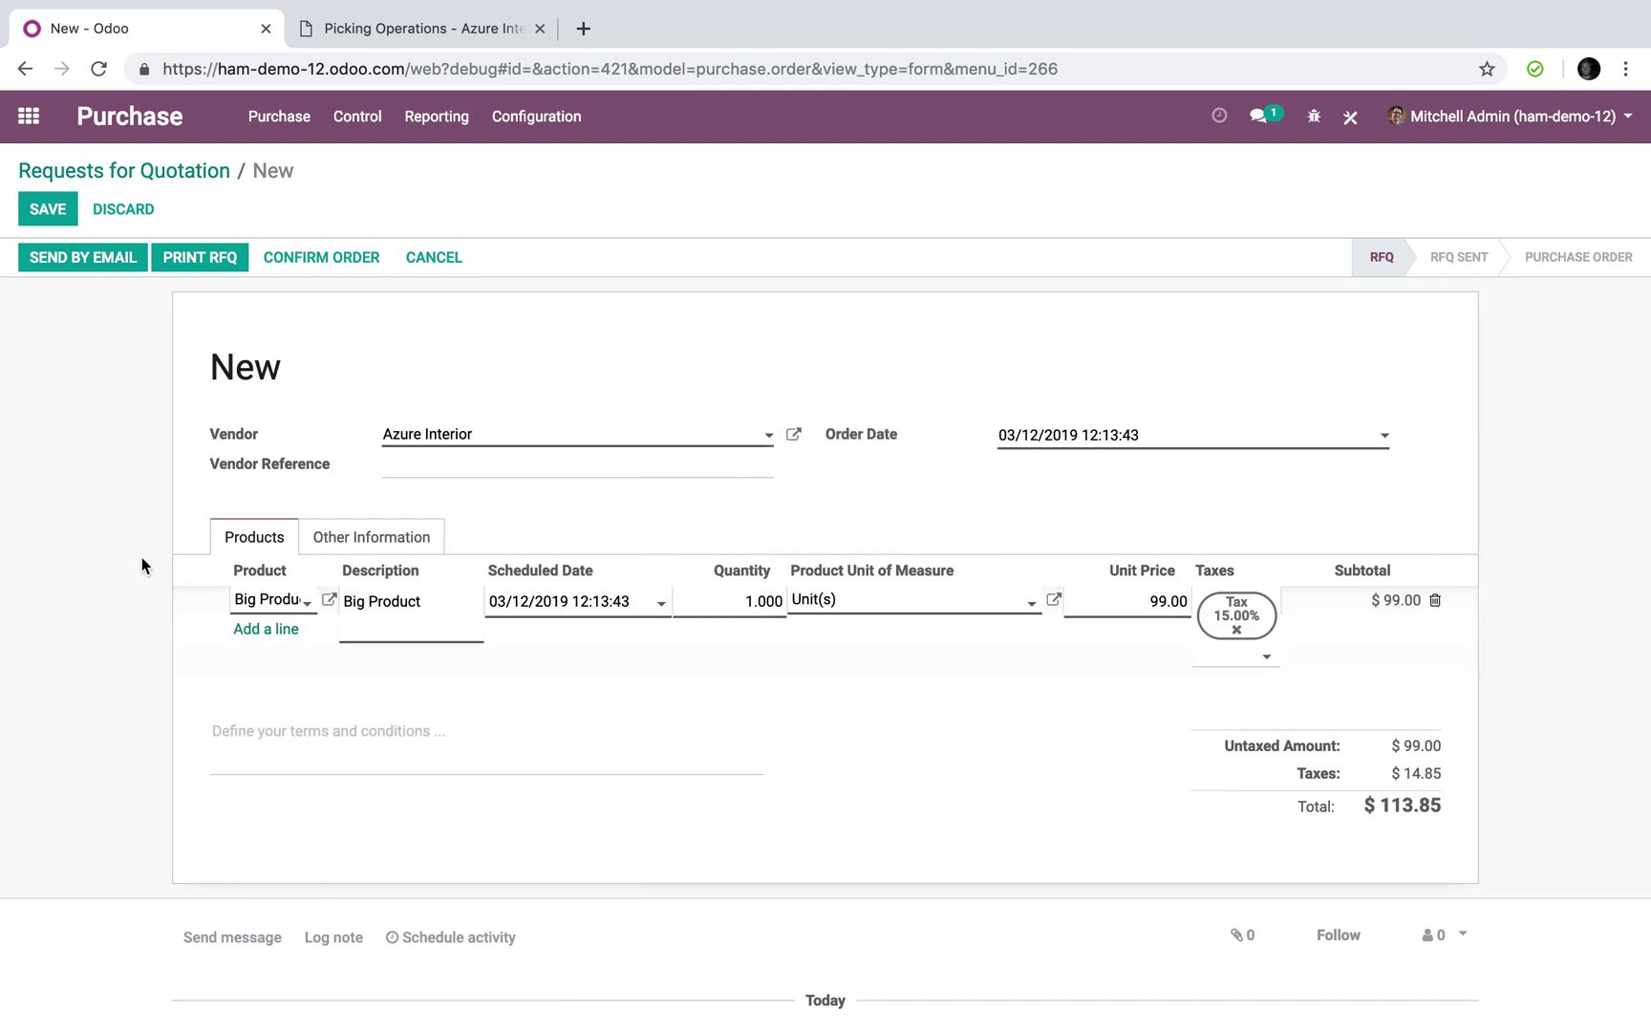
click(49, 203)
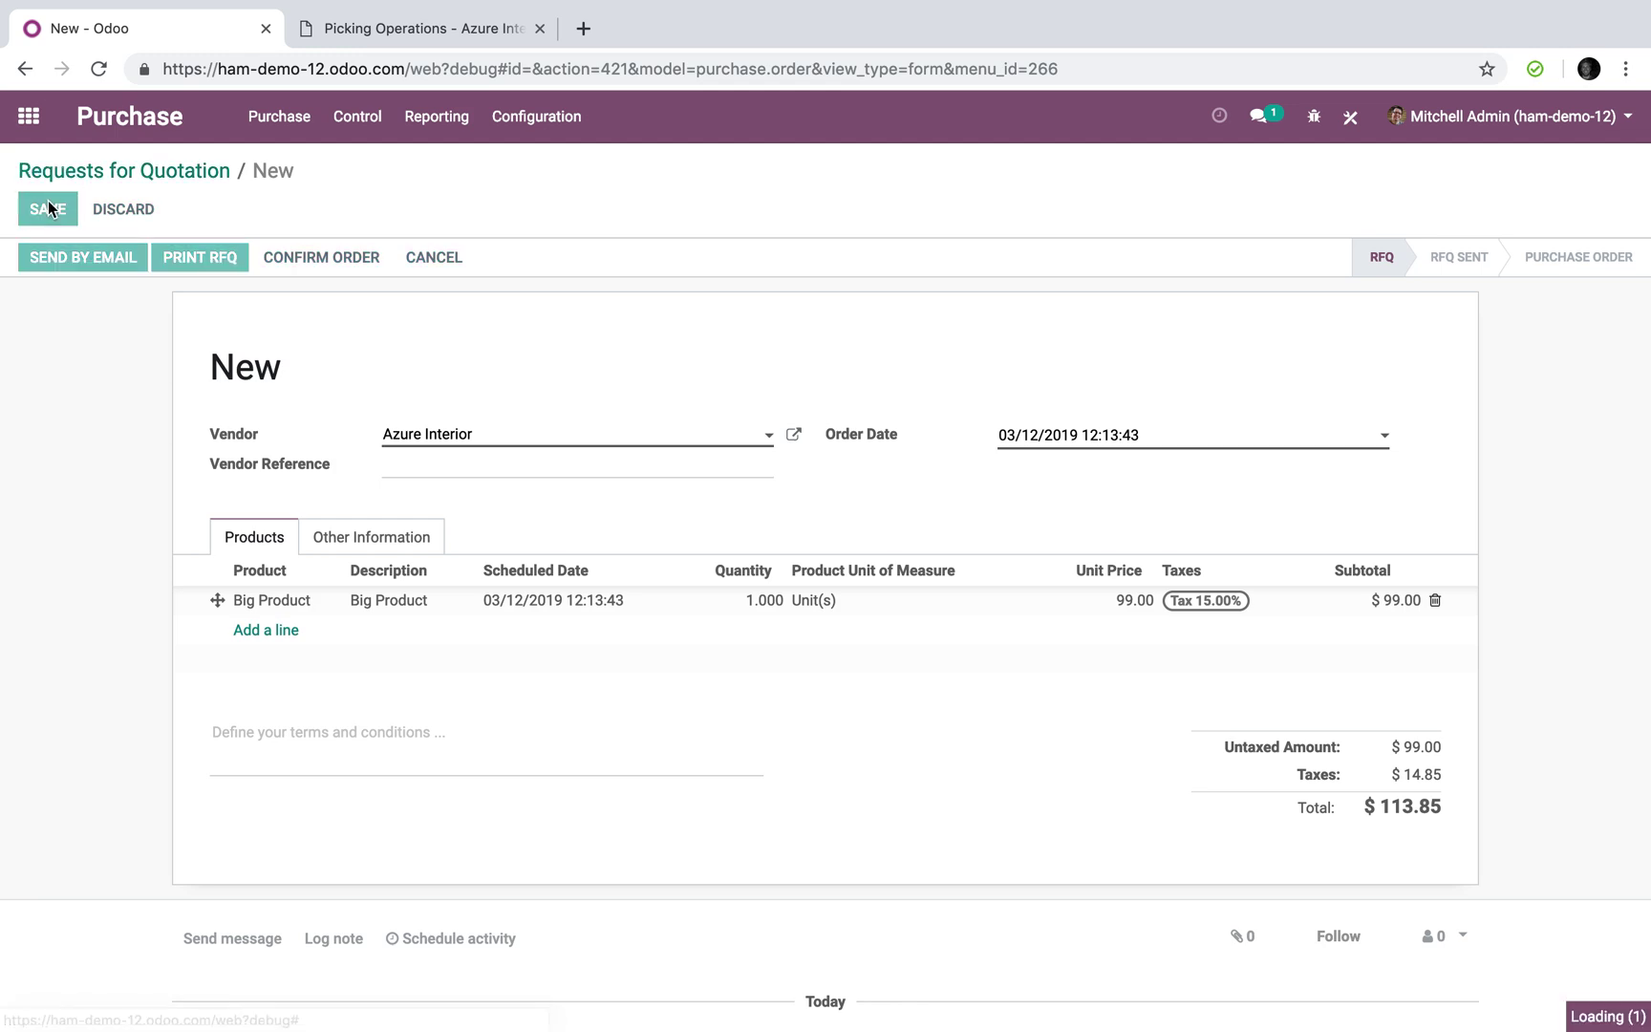
Step: Confirm it as PO00011 and validate receipt WH/IN/00009
click(308, 265)
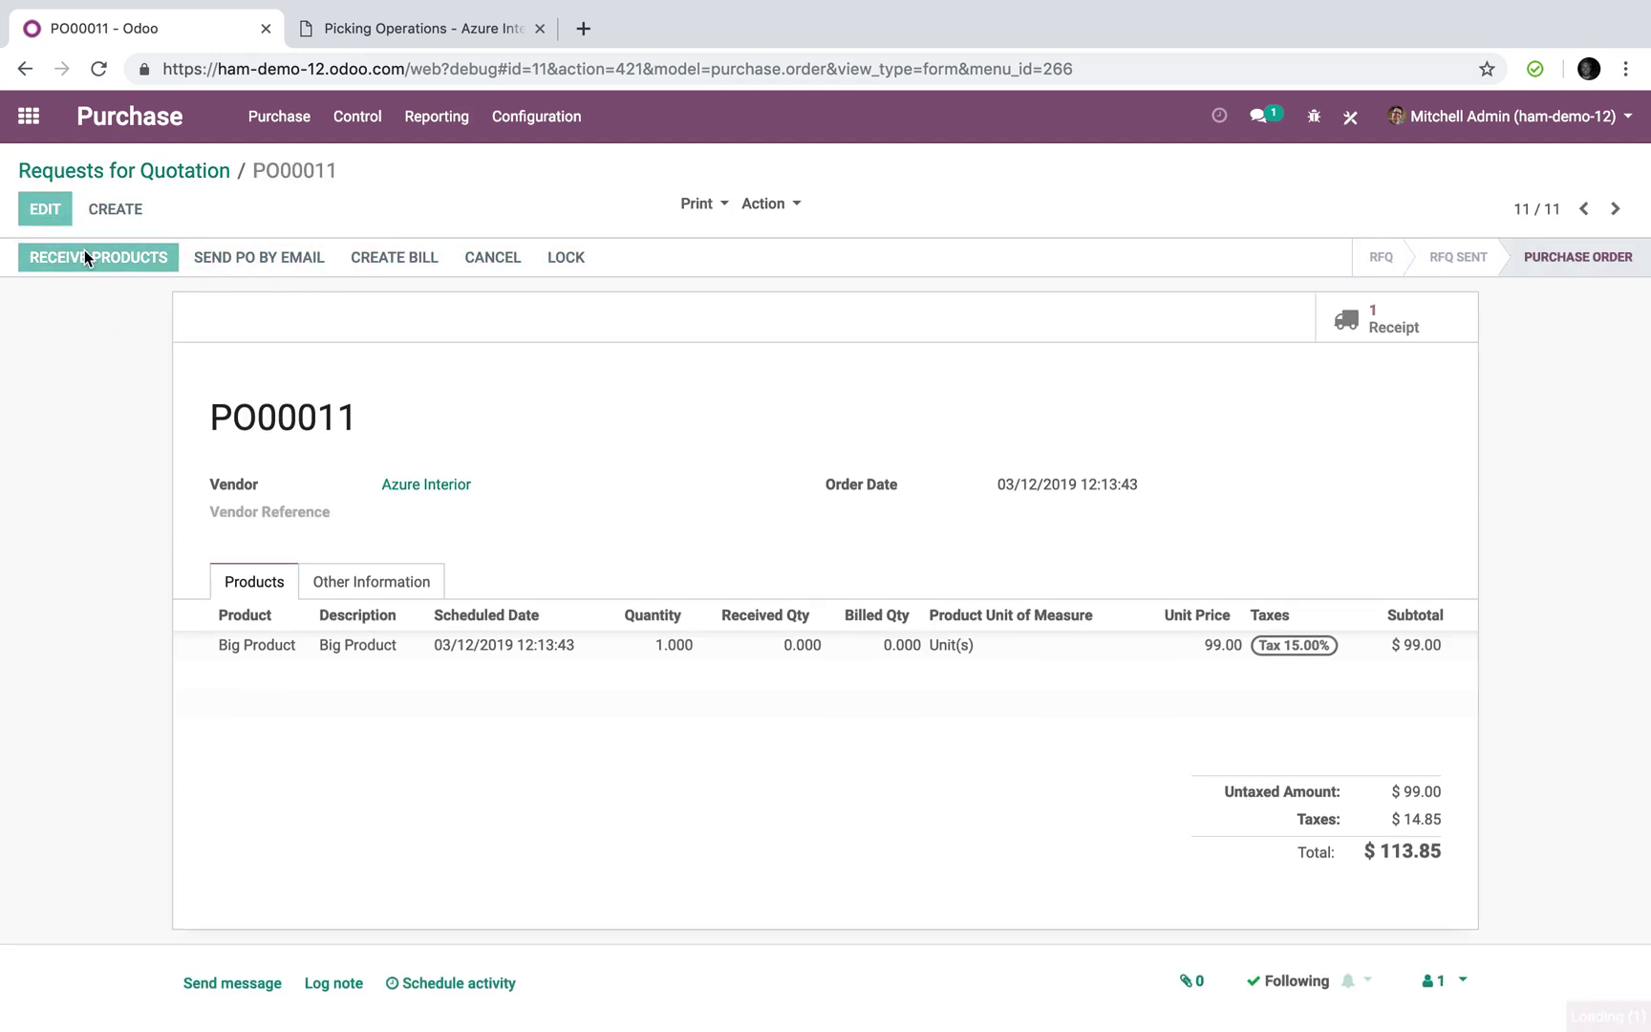
click(84, 250)
click(67, 264)
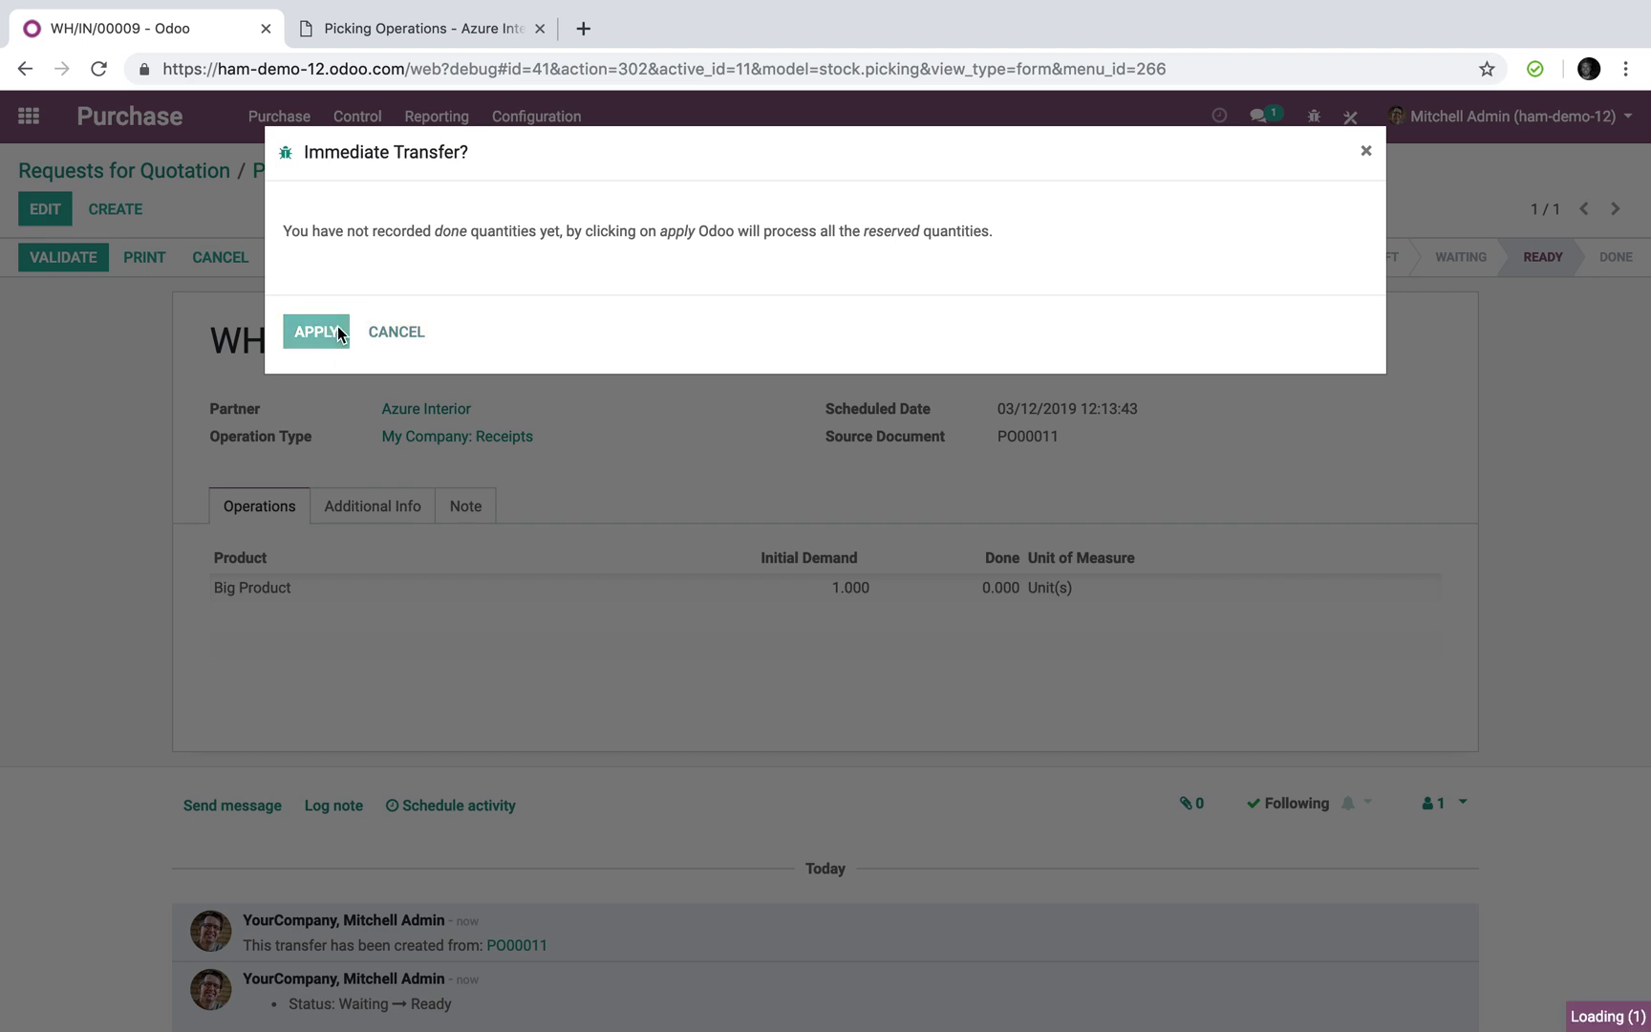
click(336, 327)
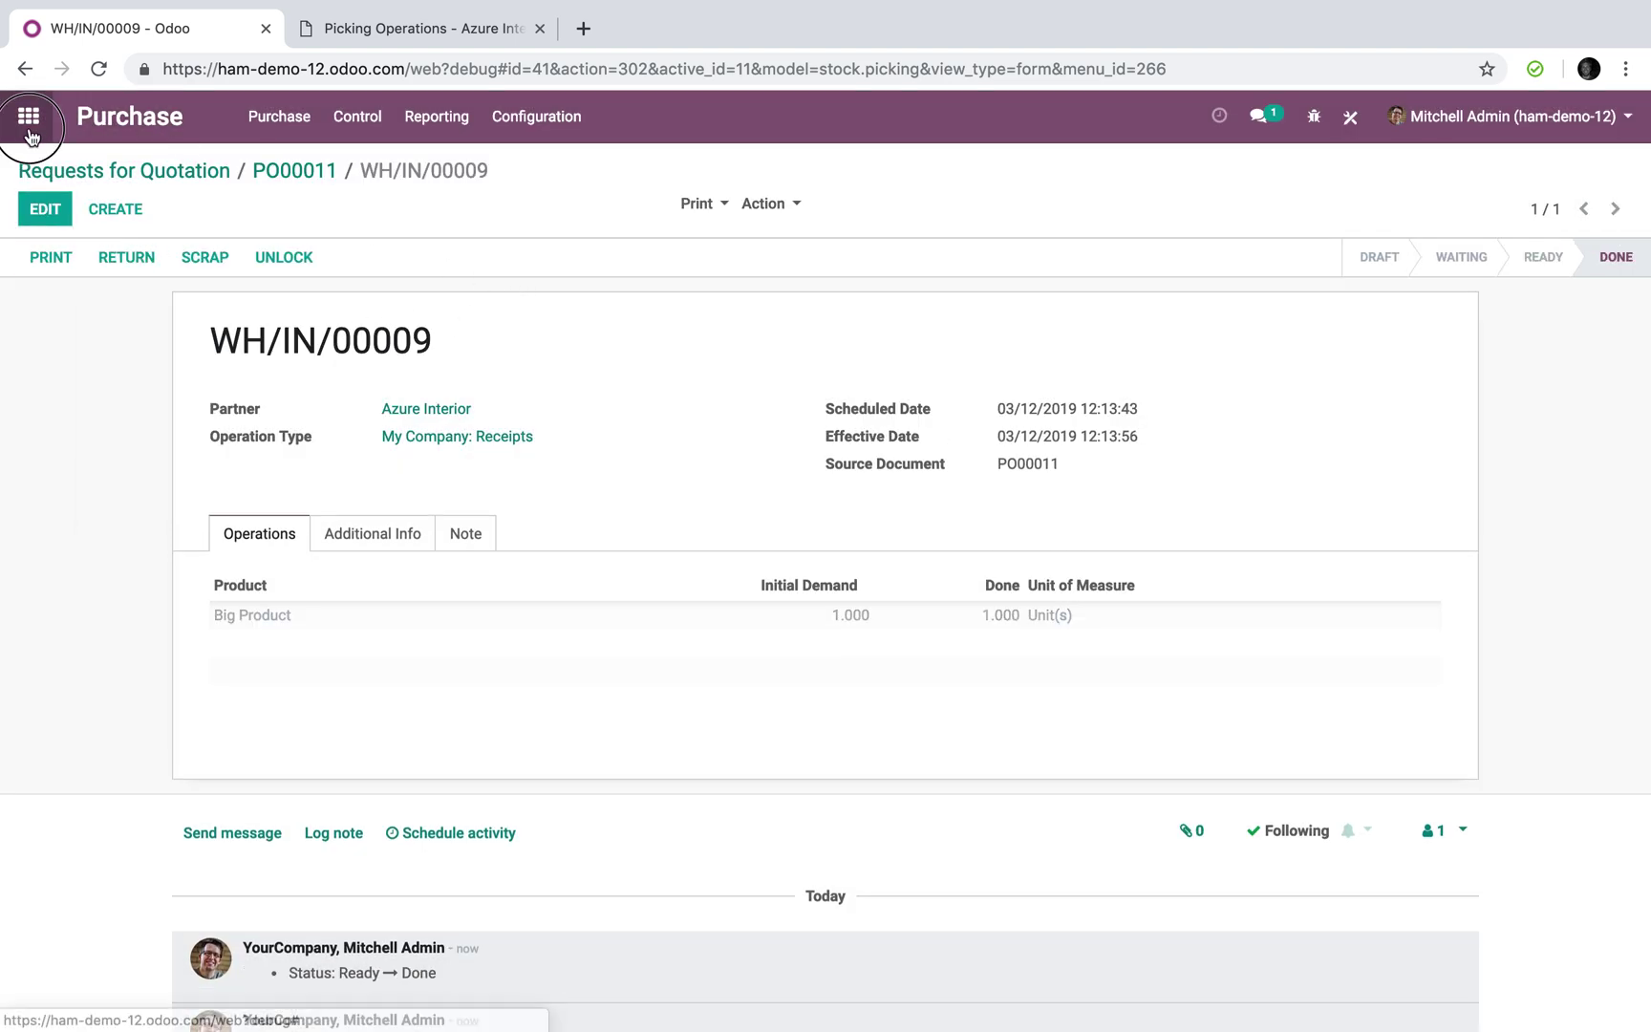
Step: Run the procurement scheduler and refresh the overview to show 11 deliveries to process
click(29, 117)
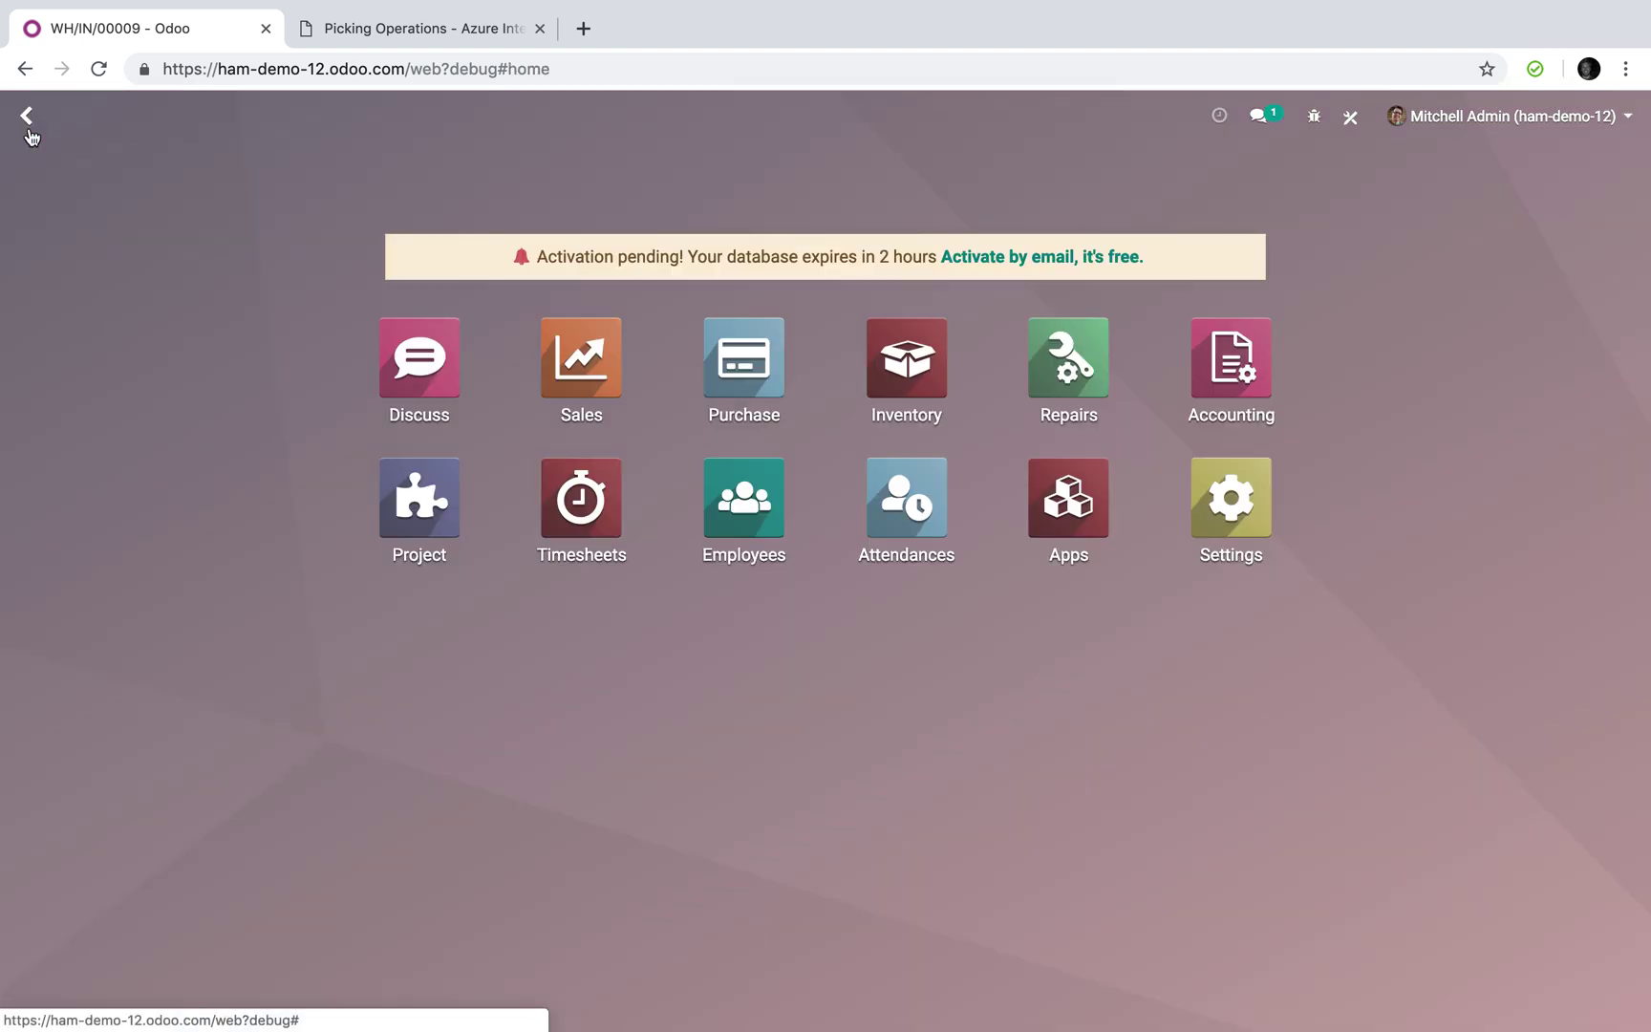
click(27, 115)
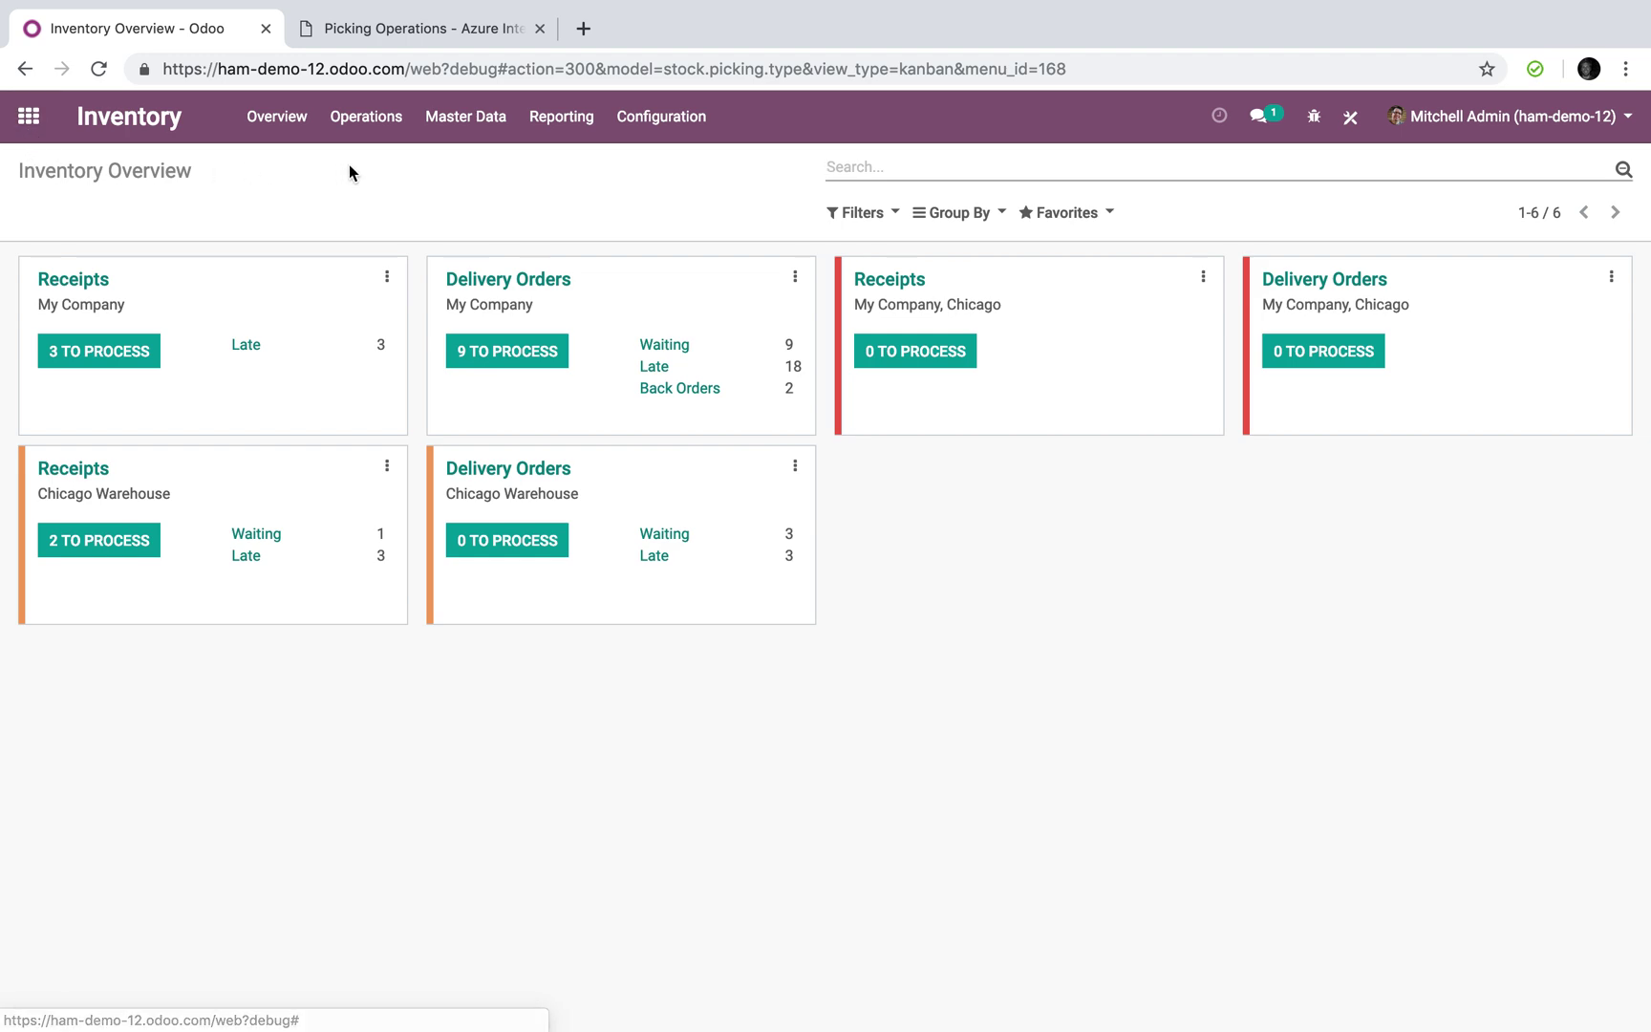
click(371, 117)
click(402, 277)
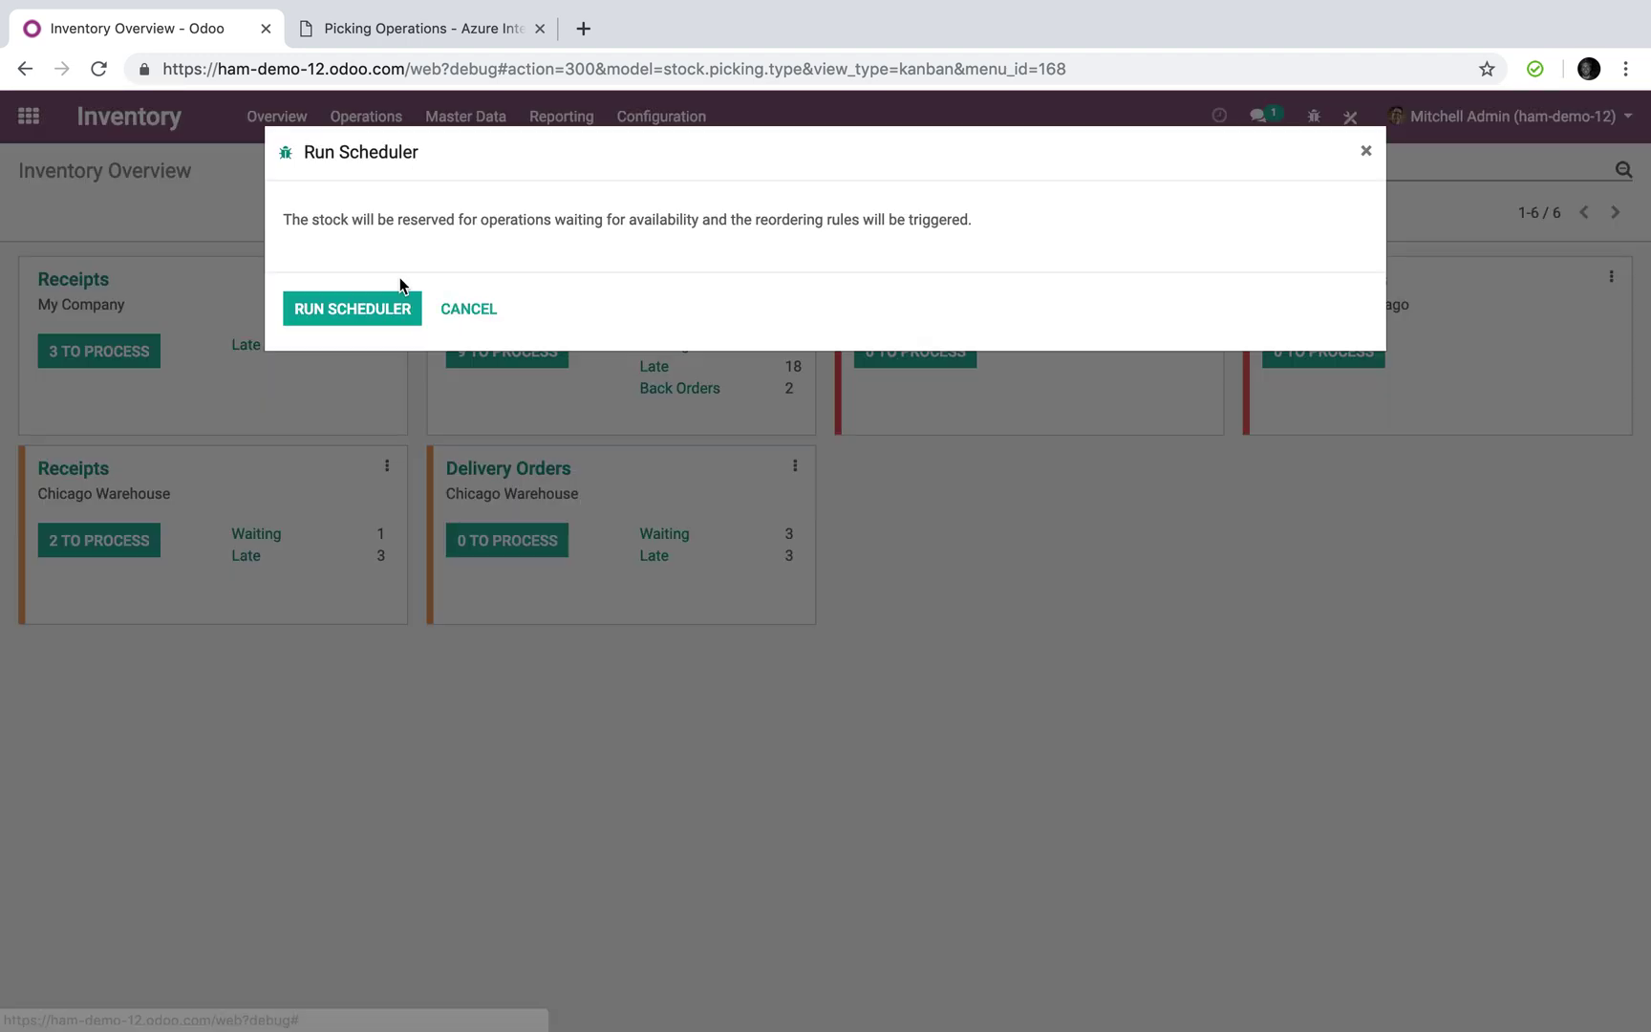
click(368, 309)
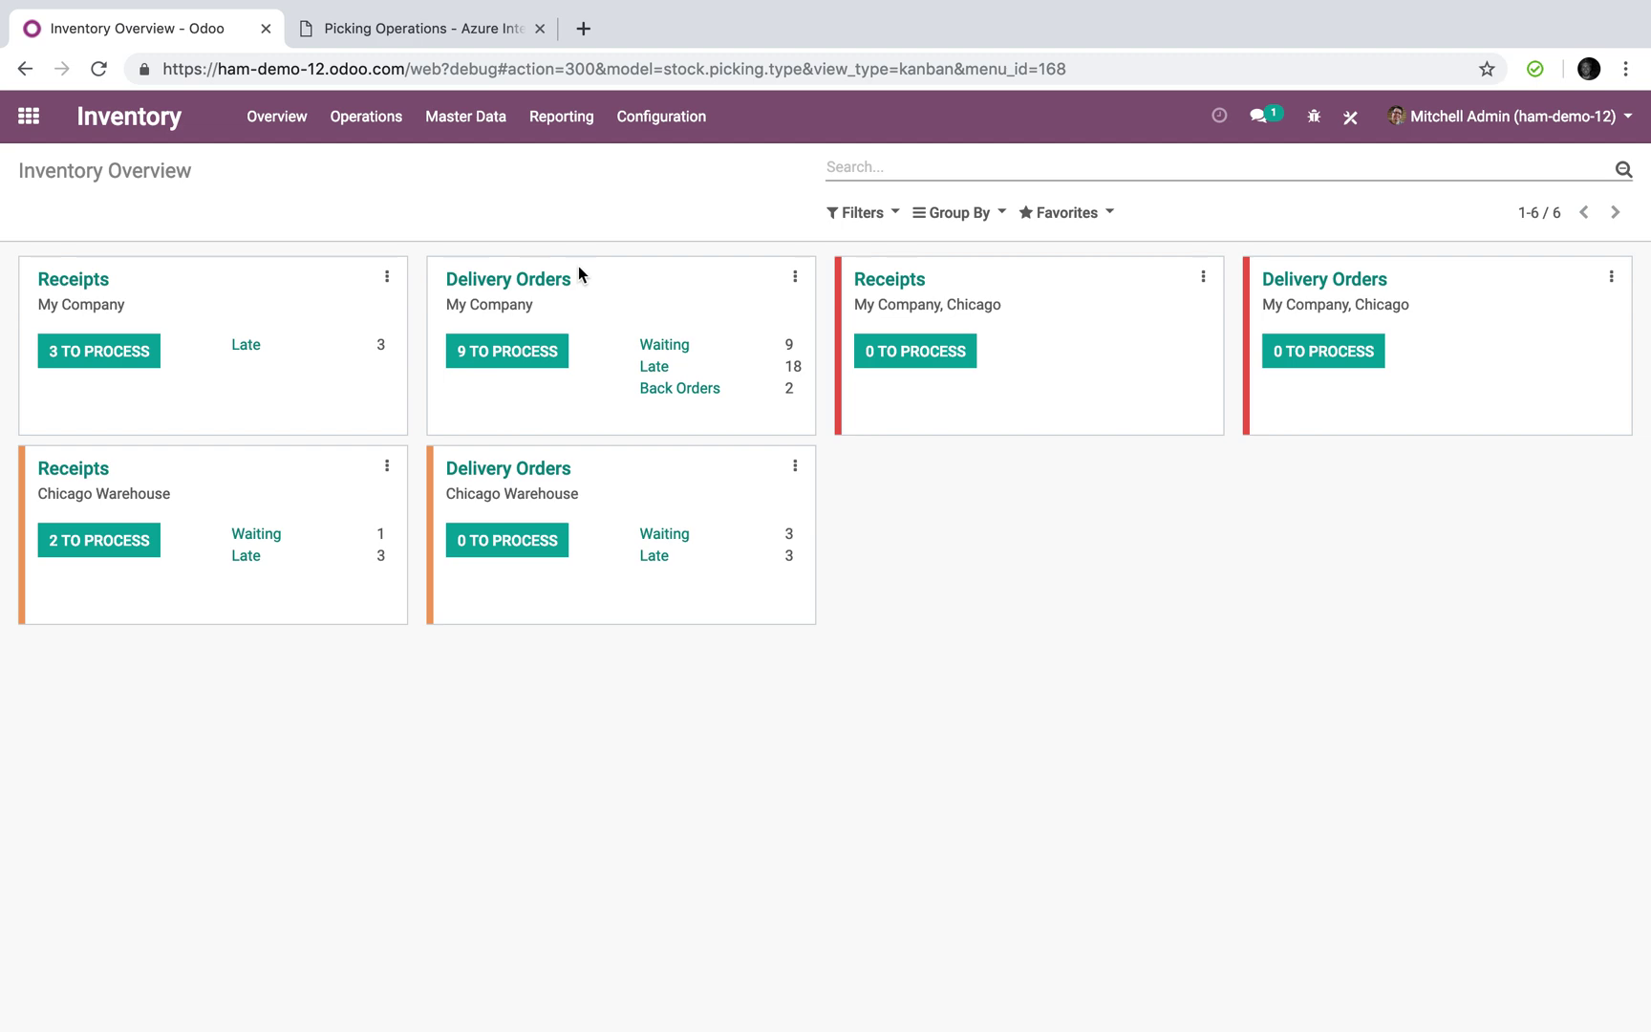
click(855, 169)
key(Return)
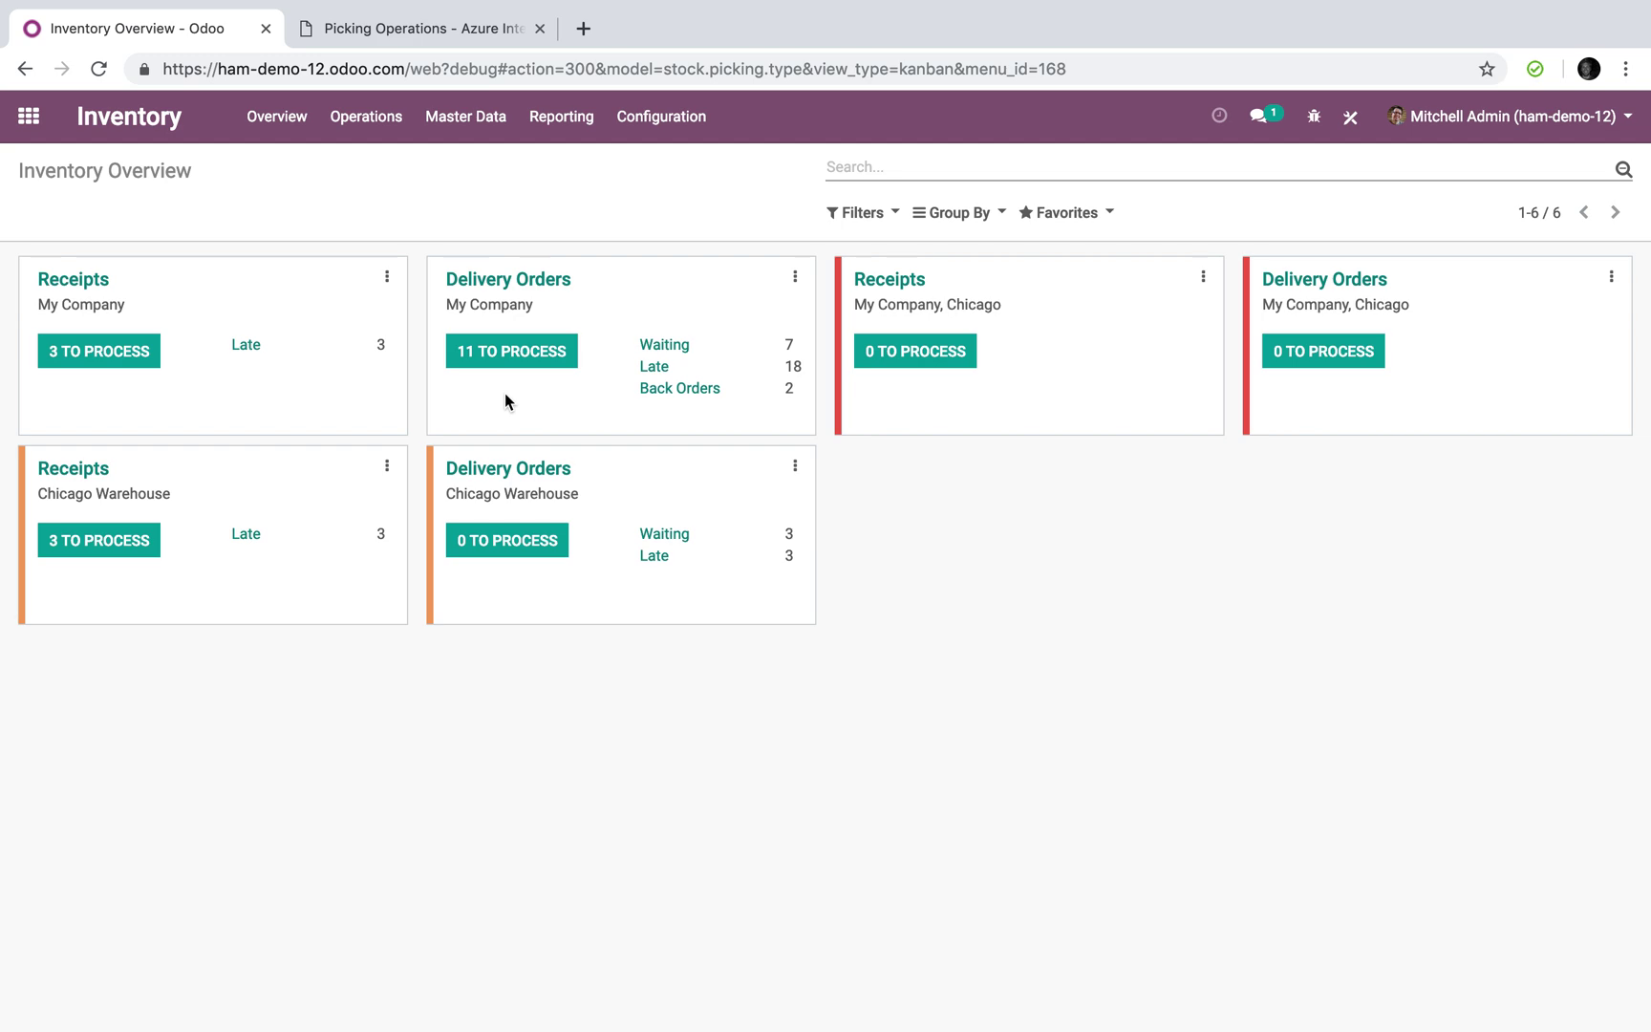
click(508, 351)
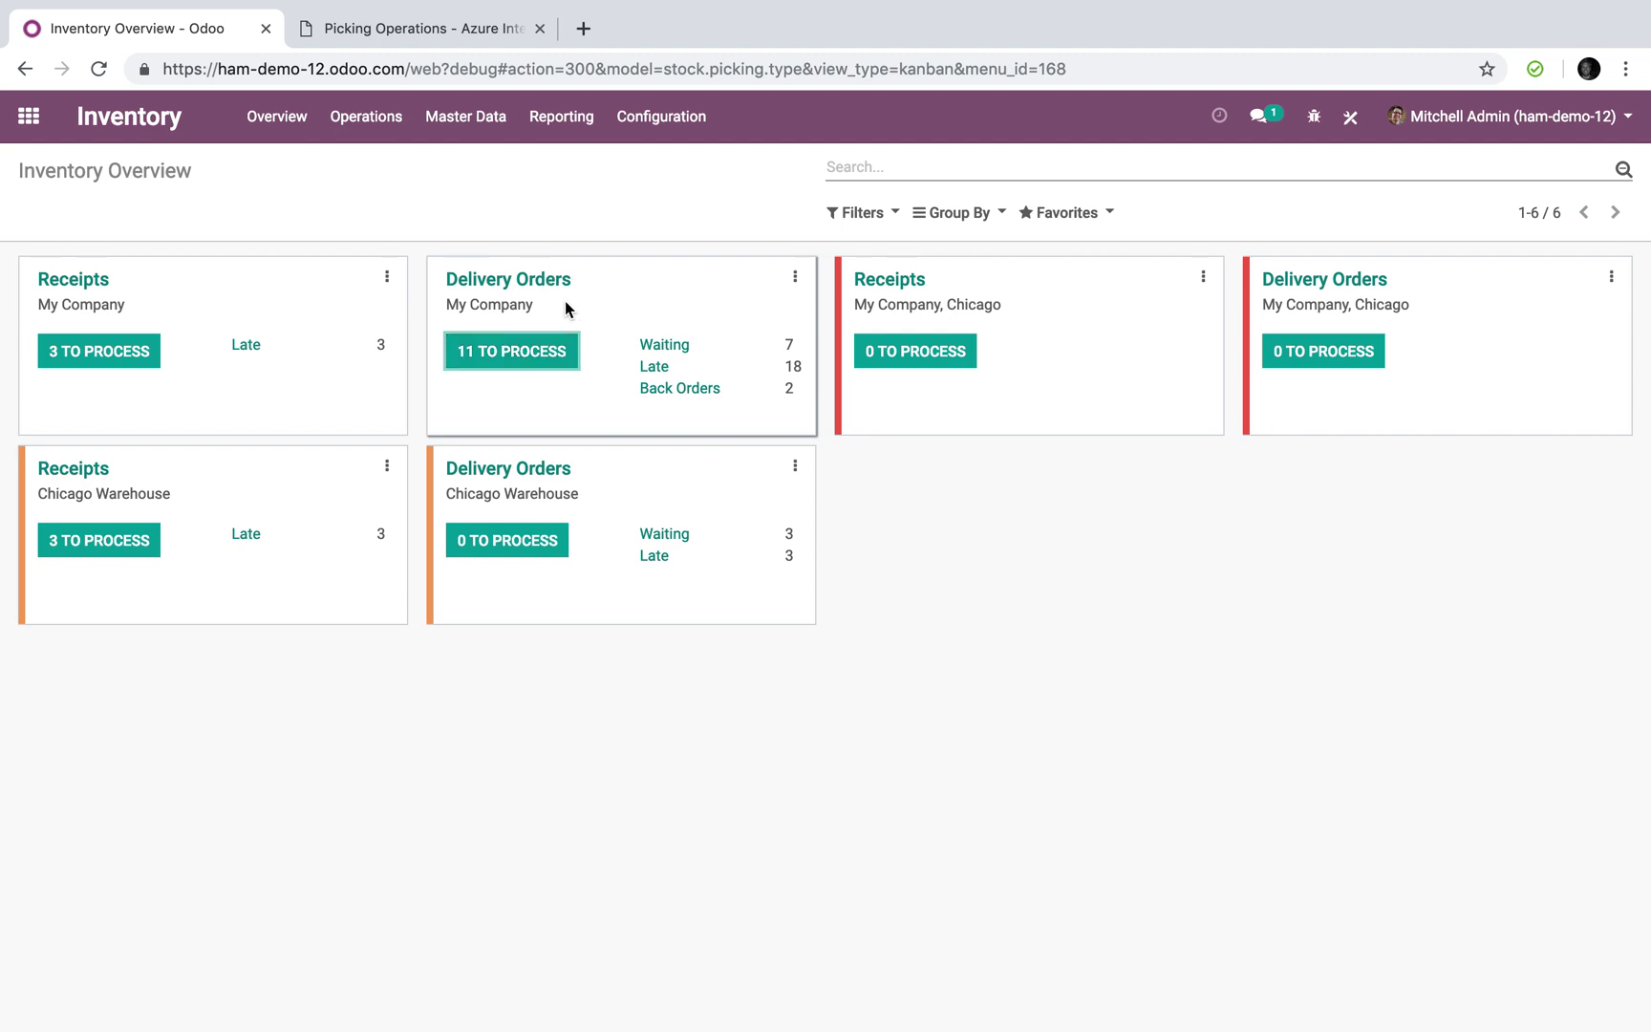
click(366, 116)
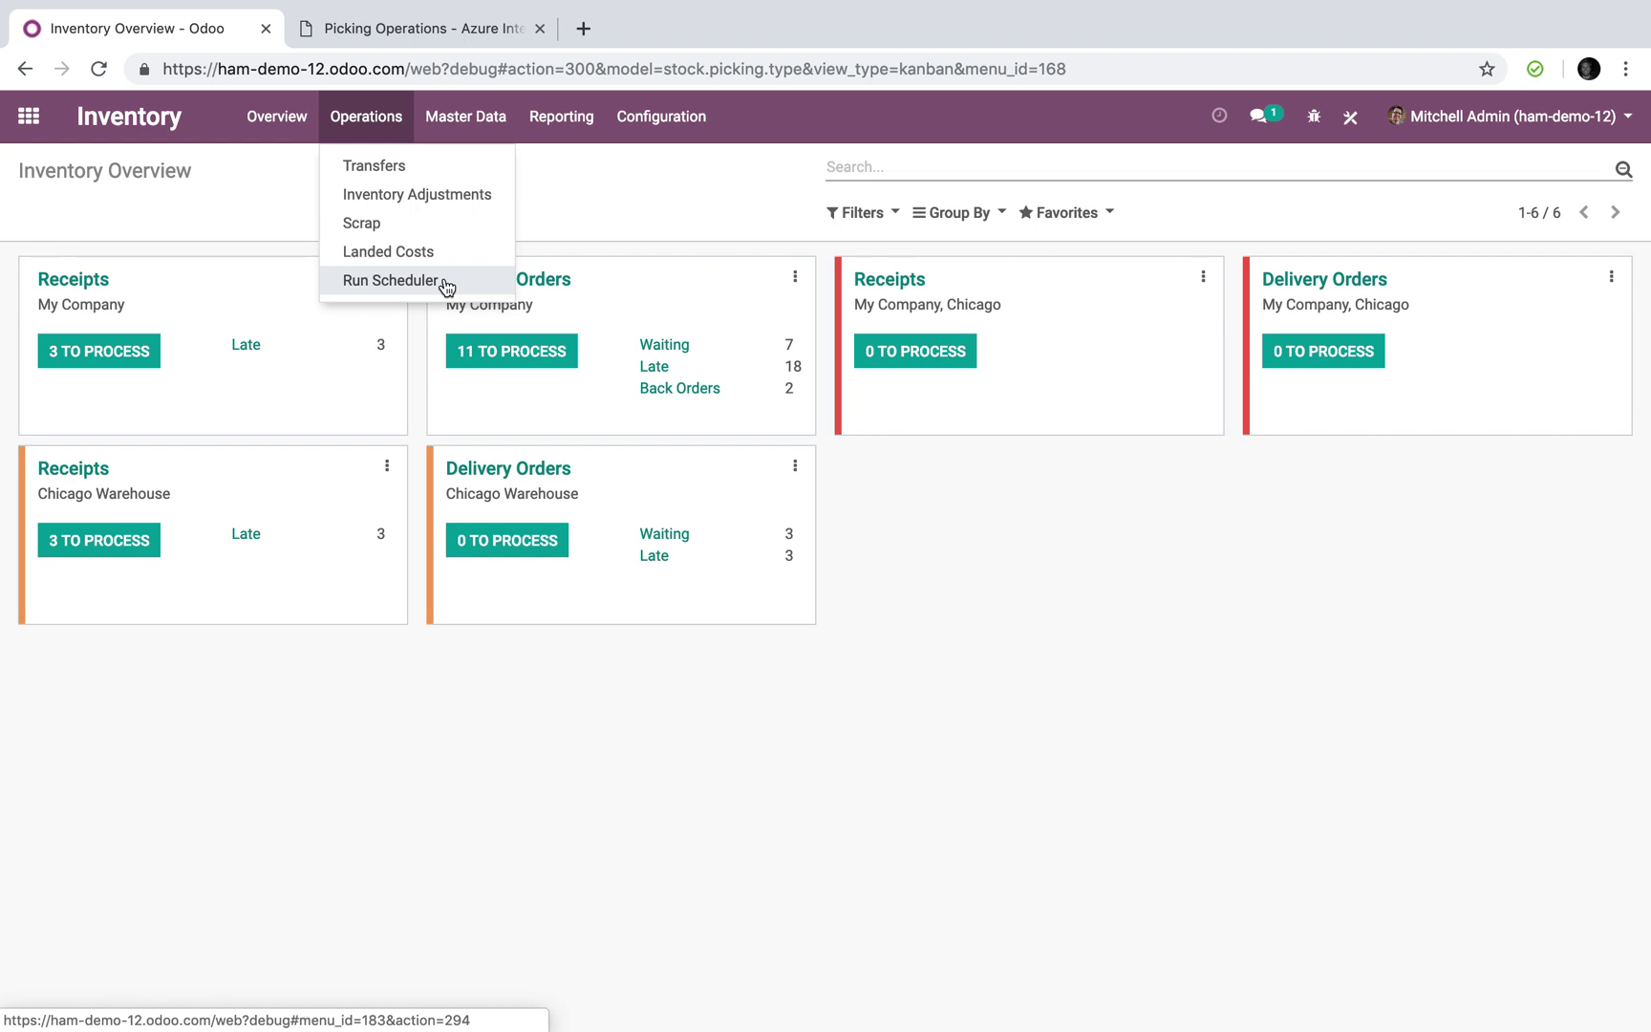
Step: Validate SO030 backorder WH/OUT/00024 with all reserved quantities, delivering the remaining 1.000 Big Product
click(500, 368)
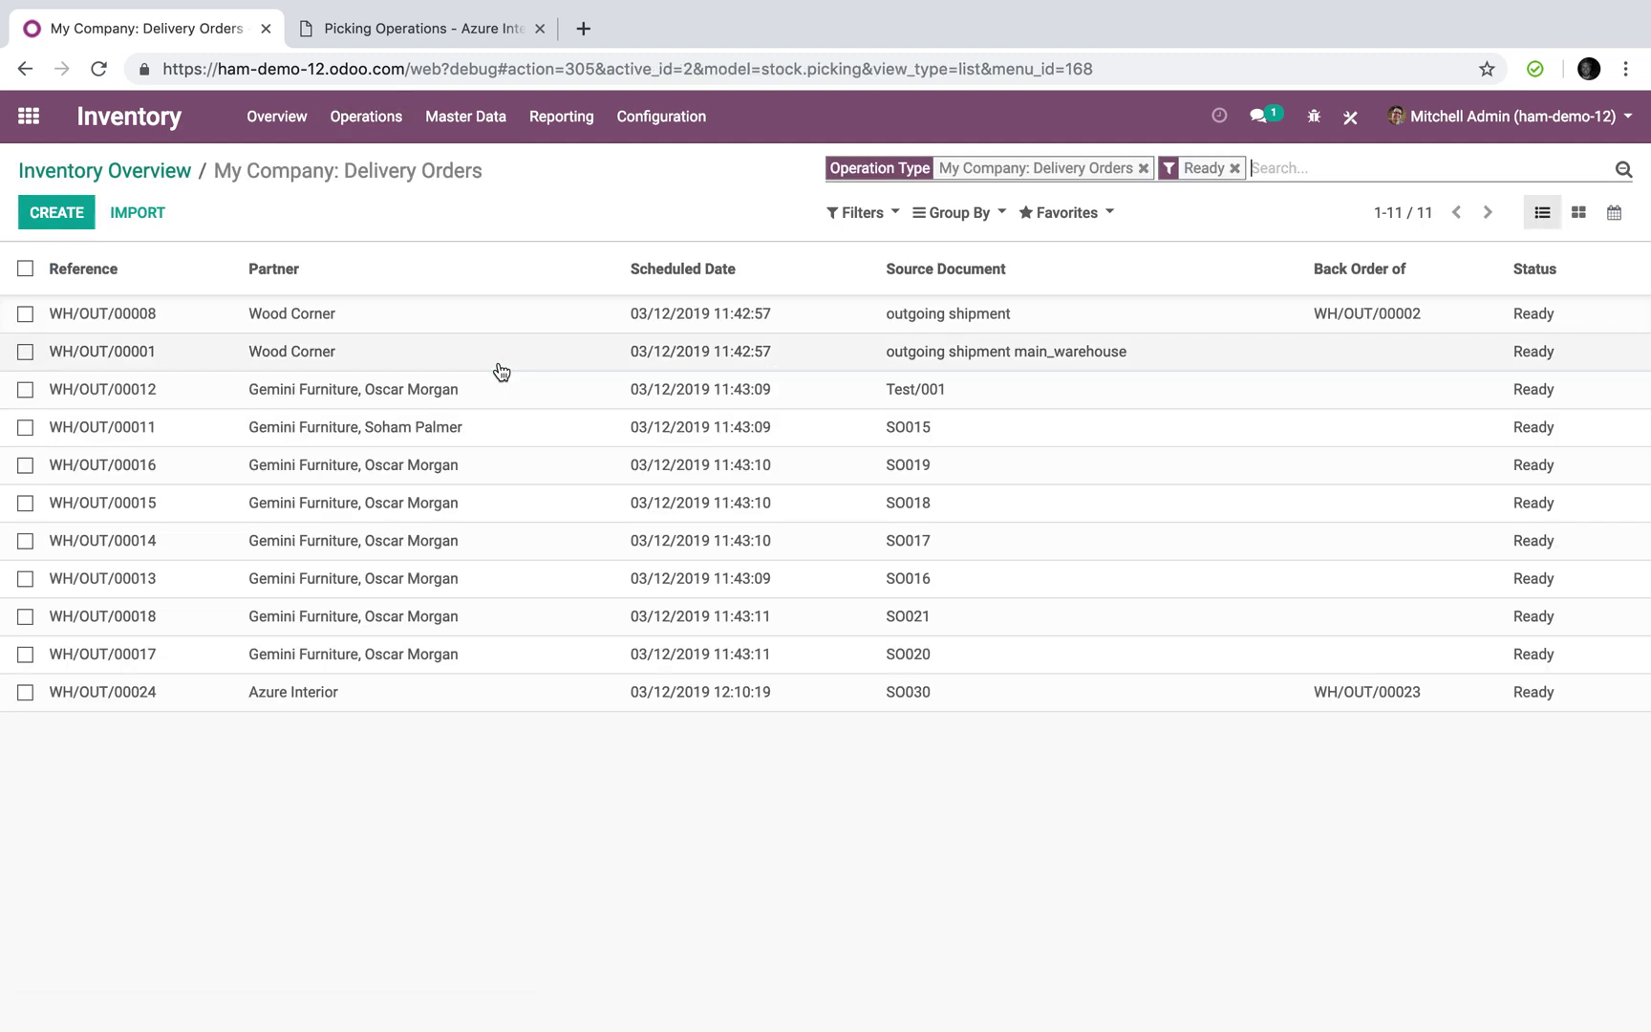
text(SO030)
key(Return)
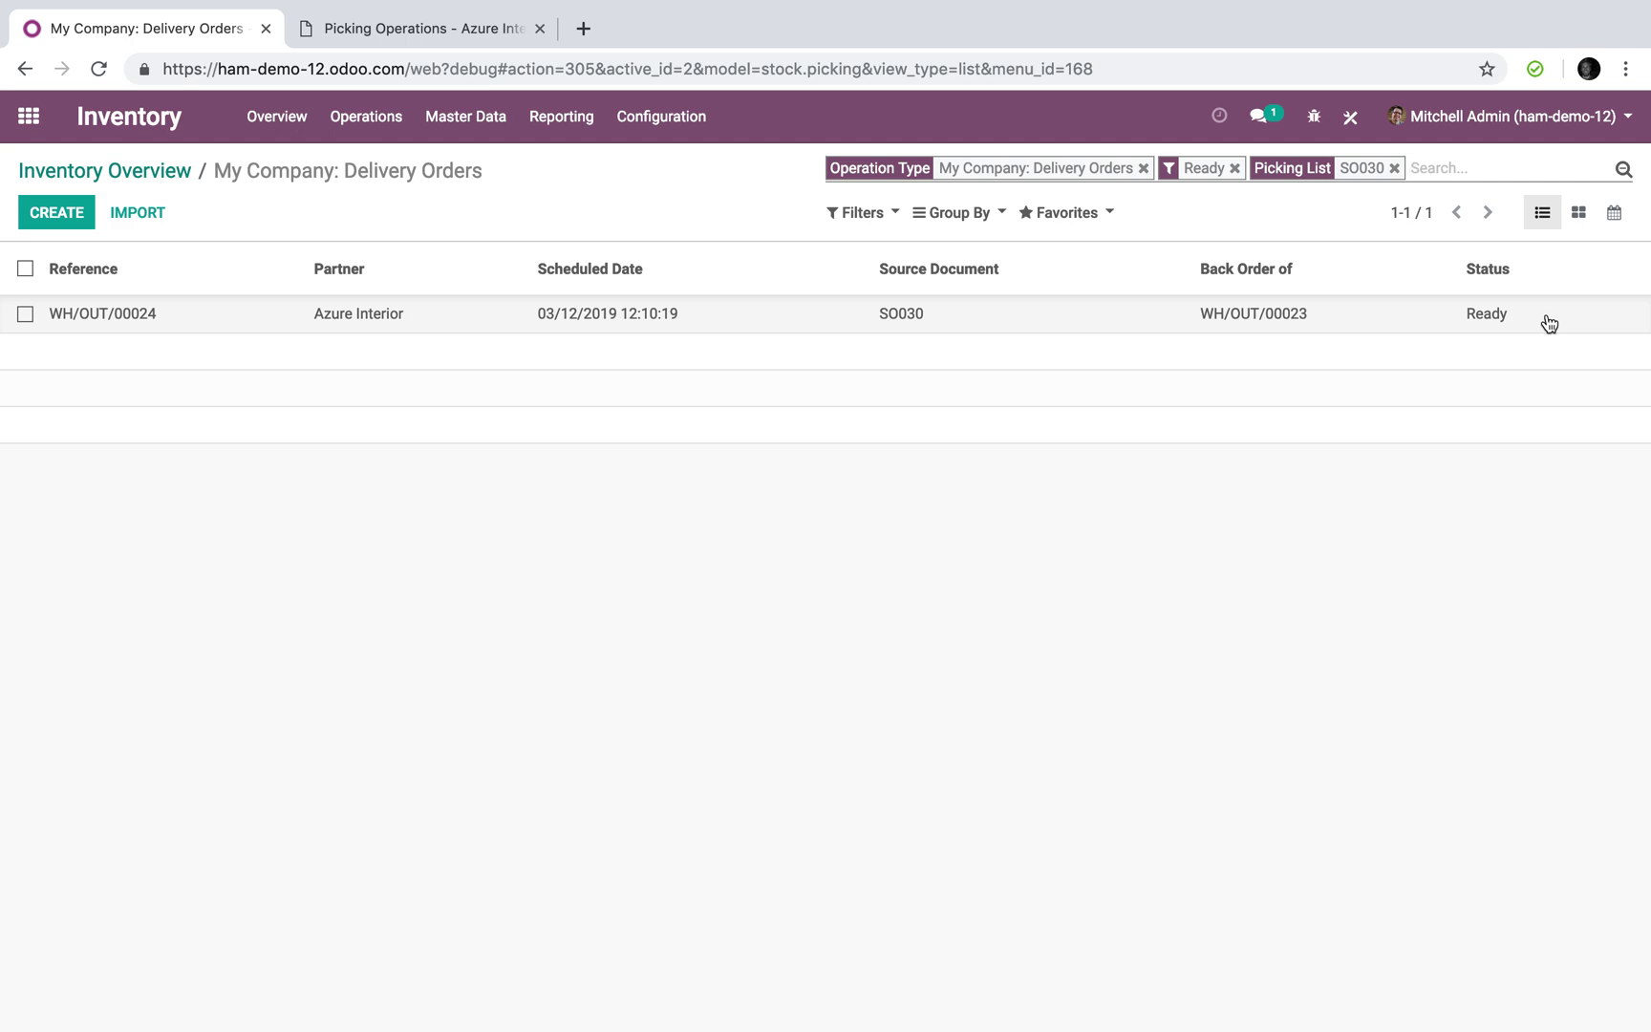
click(826, 324)
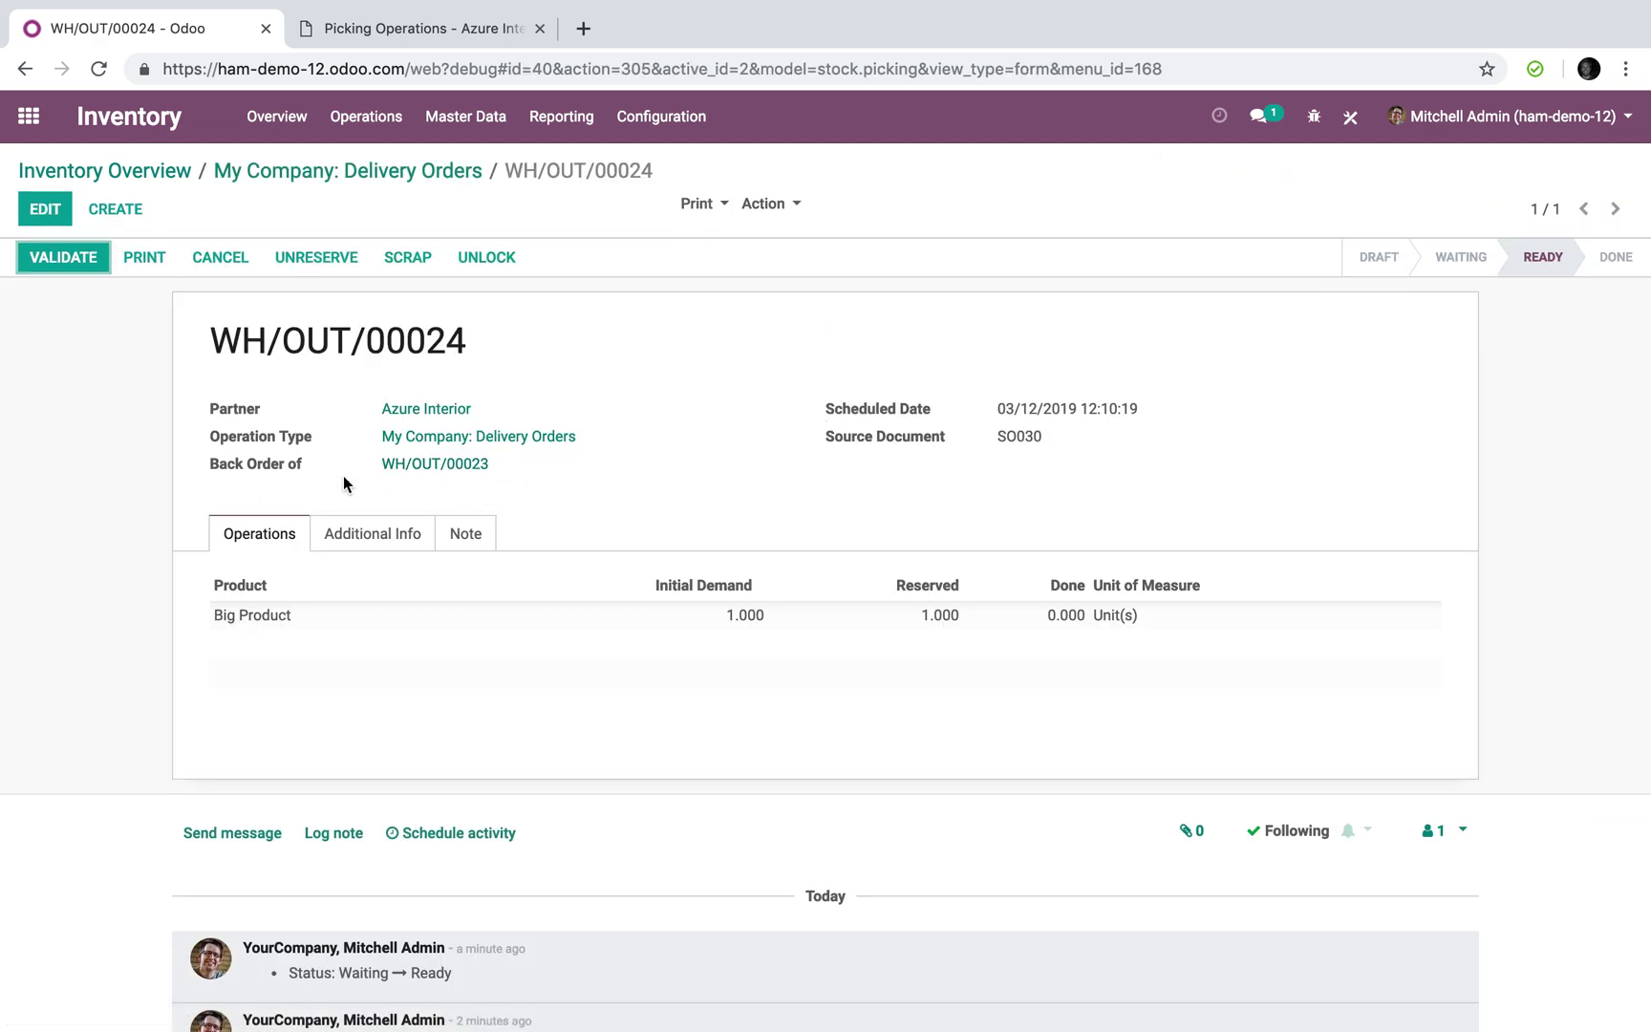
click(82, 259)
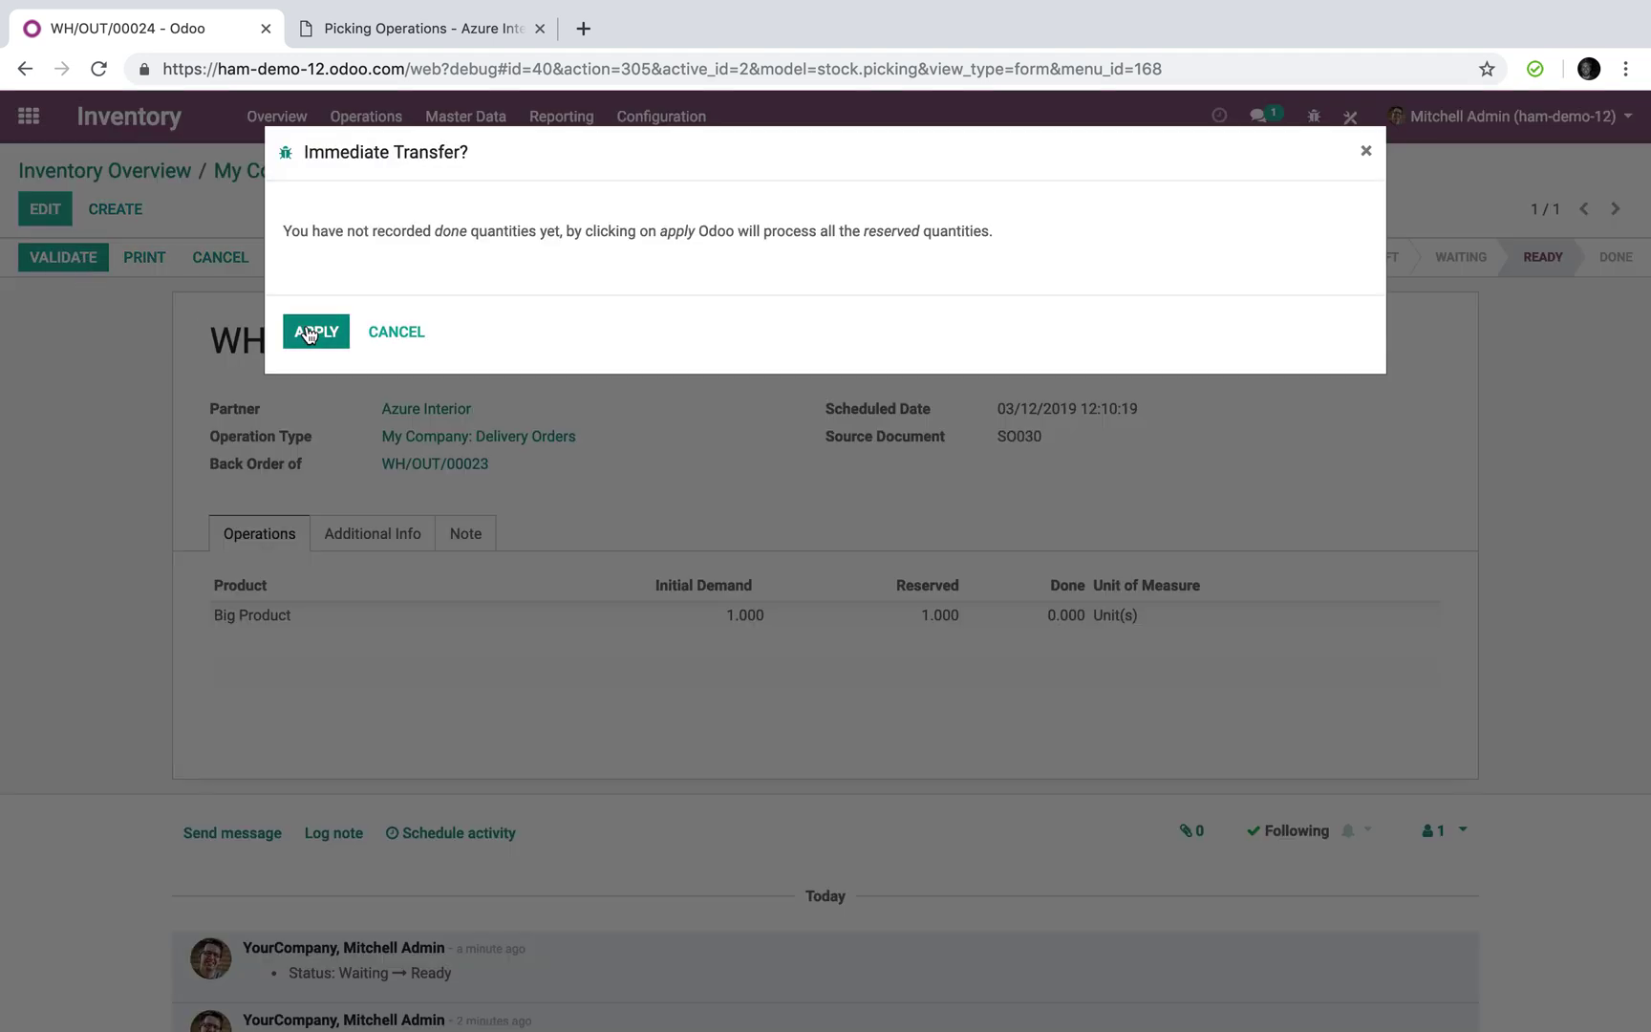
click(306, 330)
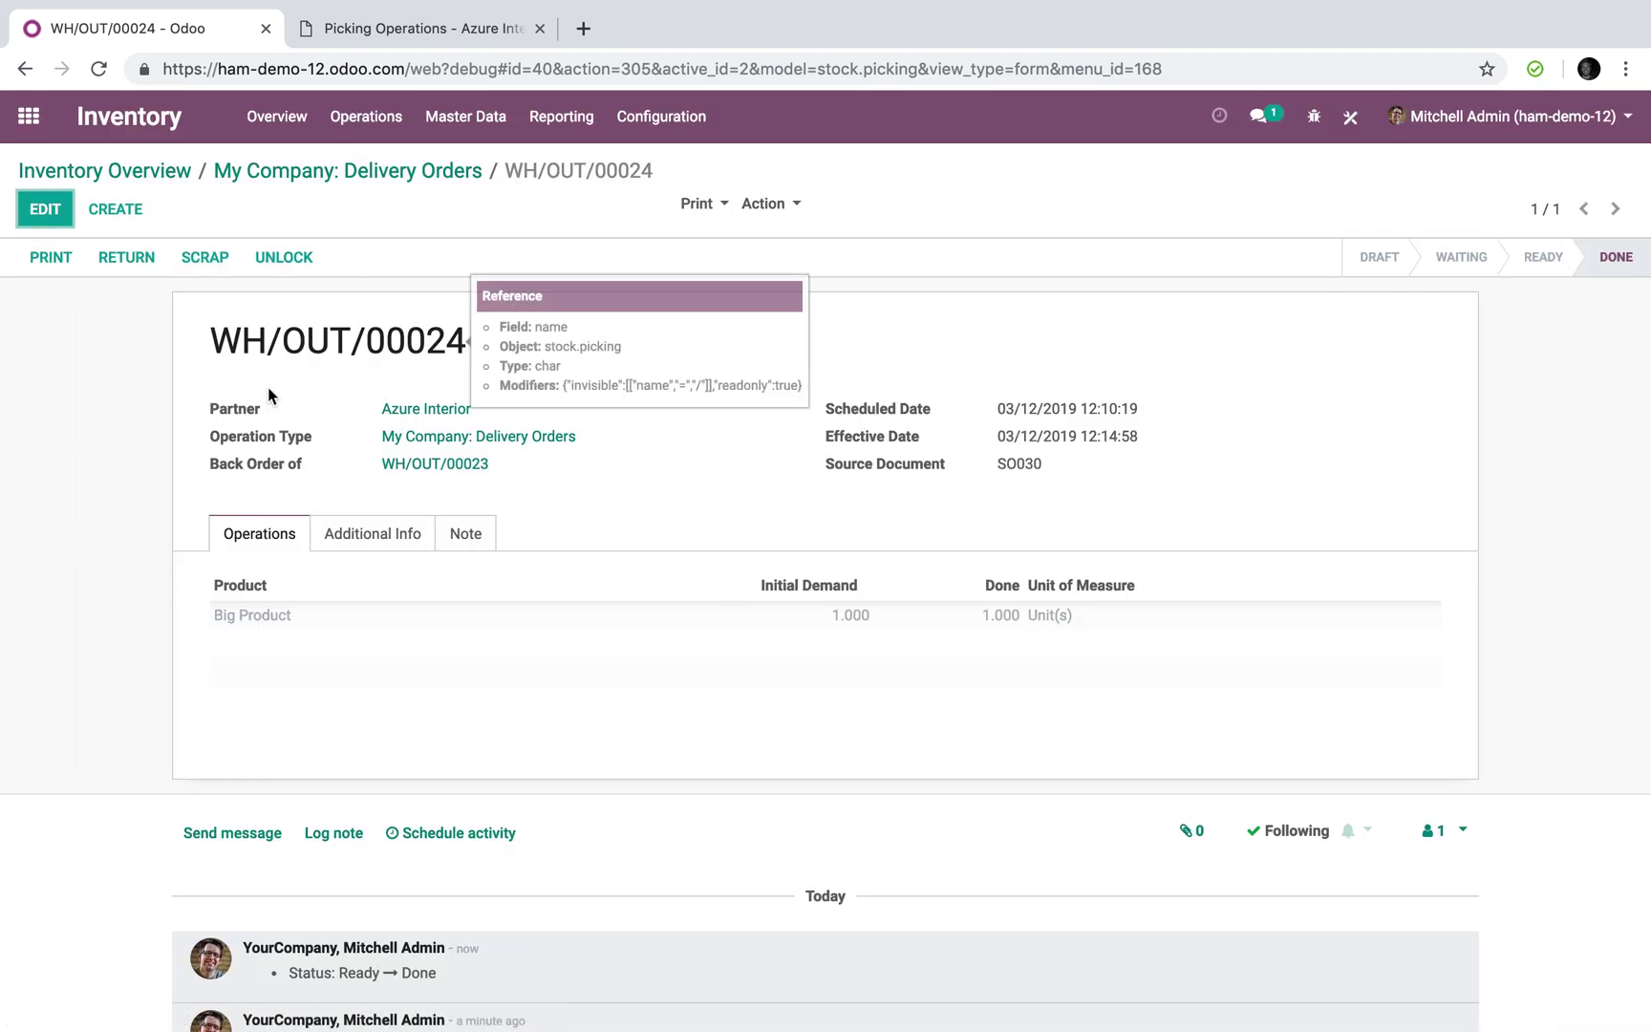
click(81, 172)
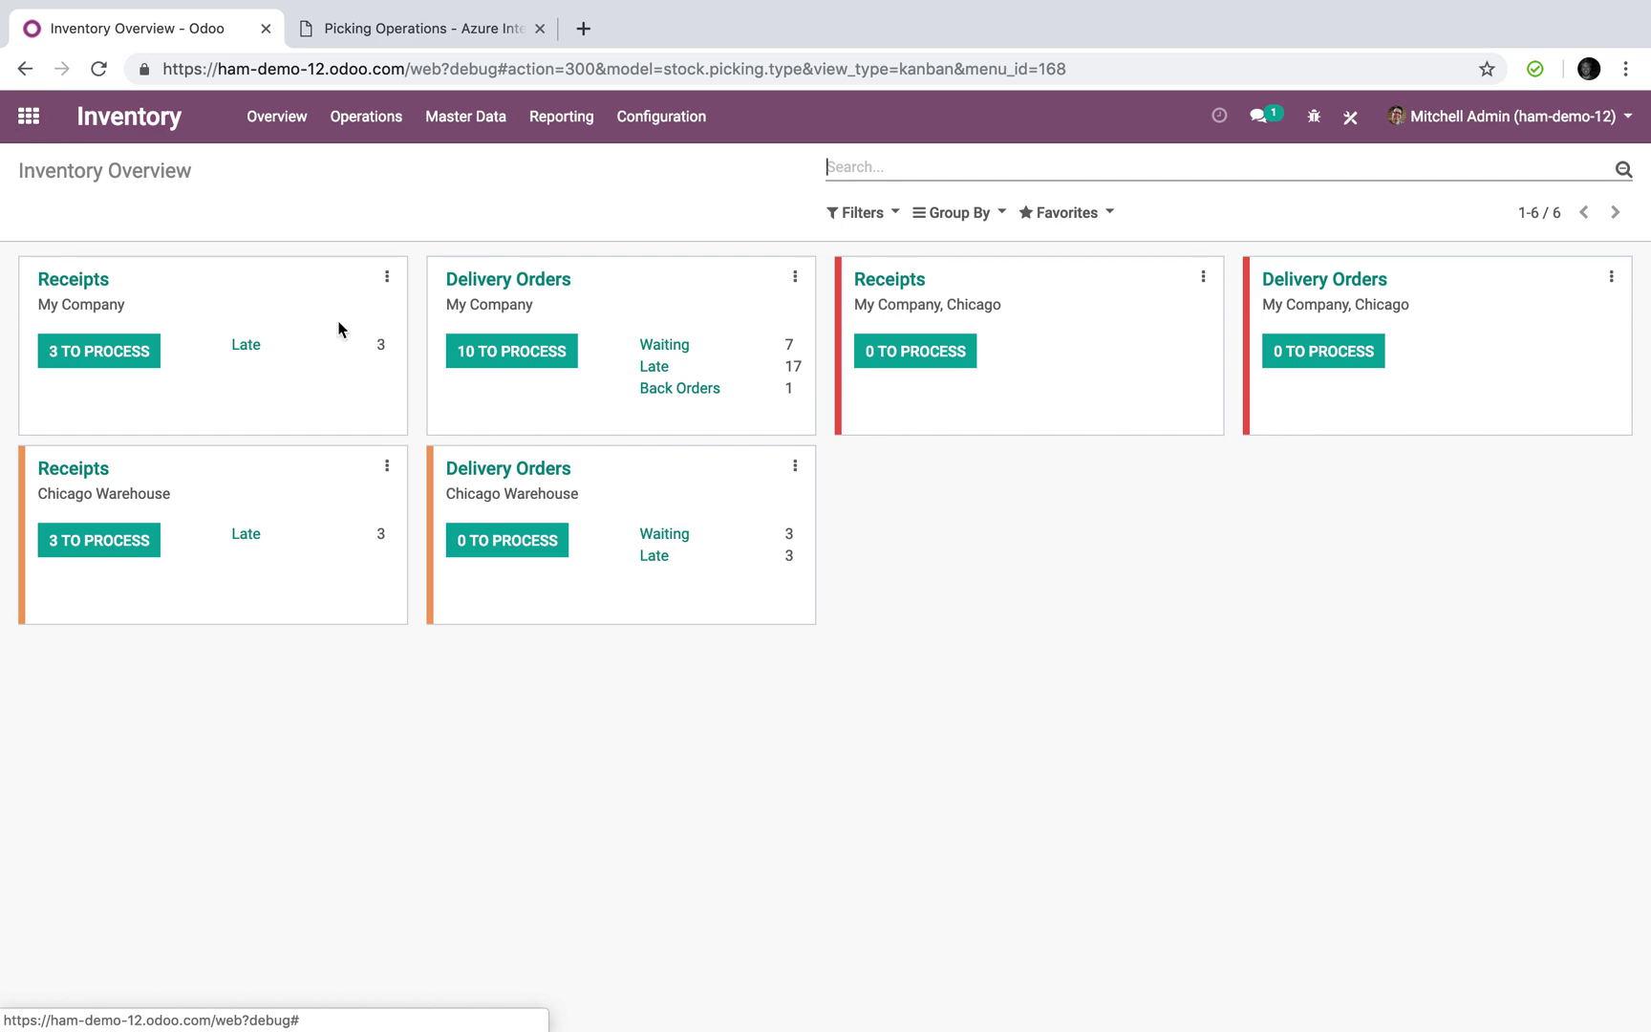
Step: Find the 'Procurement: run scheduler' action in Scheduled Actions by searching 'schedul'
click(26, 117)
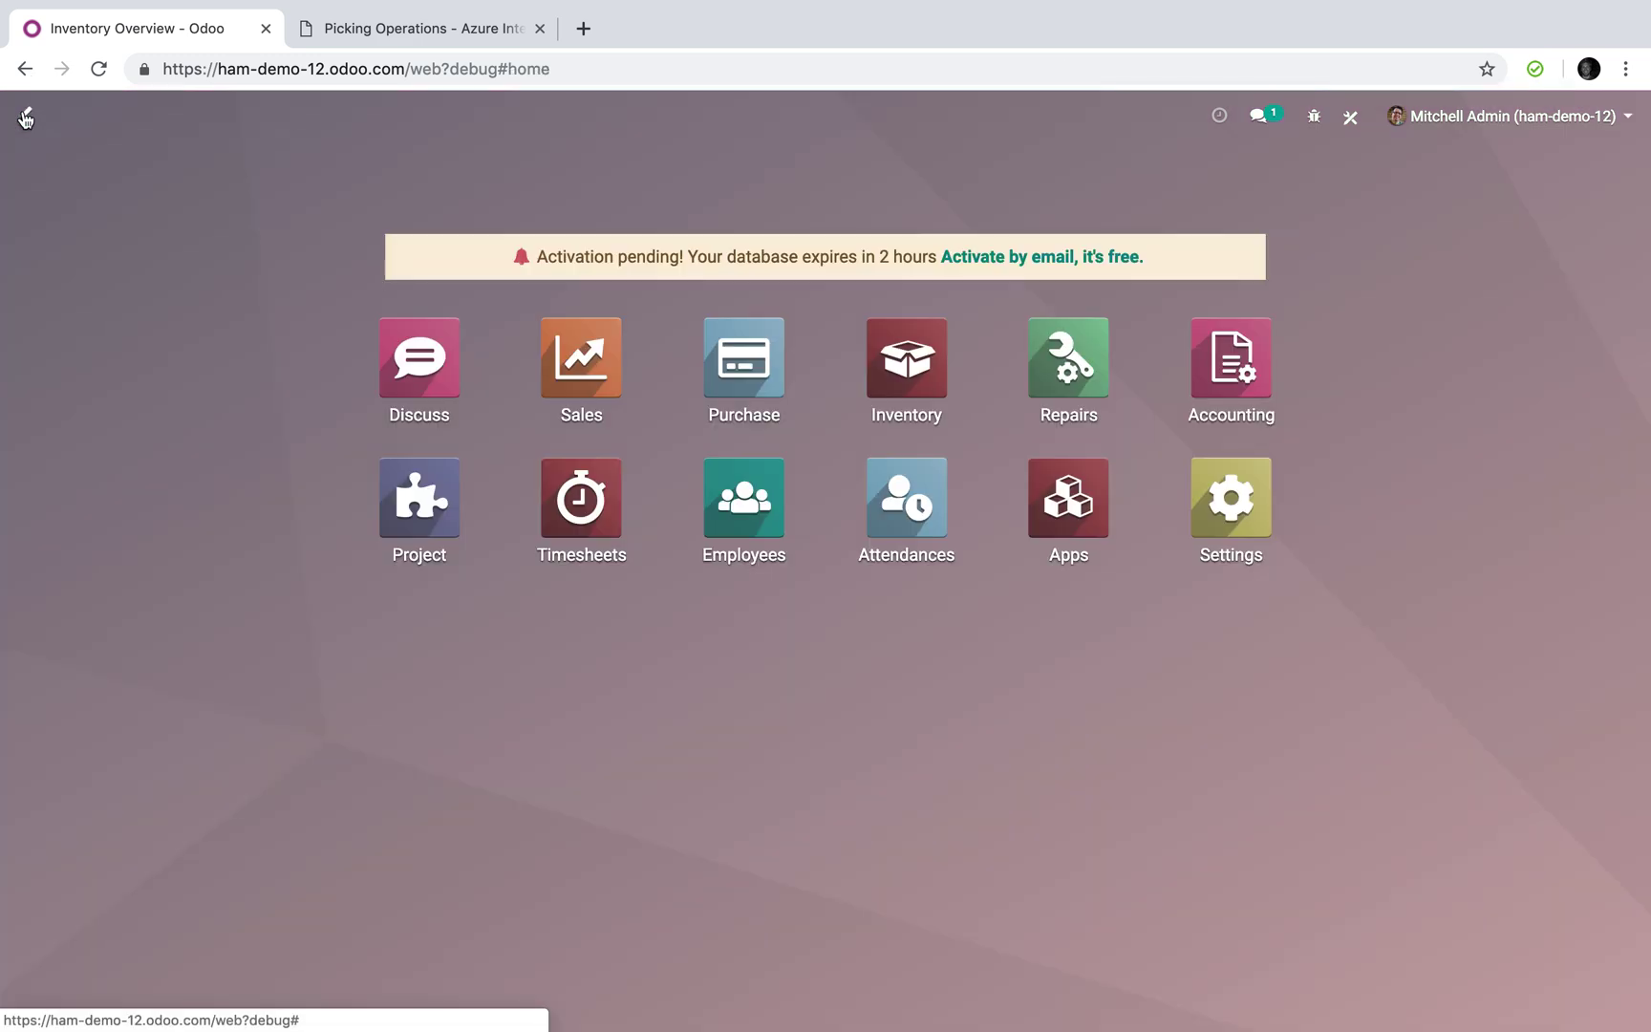
text(schedule)
key(Return)
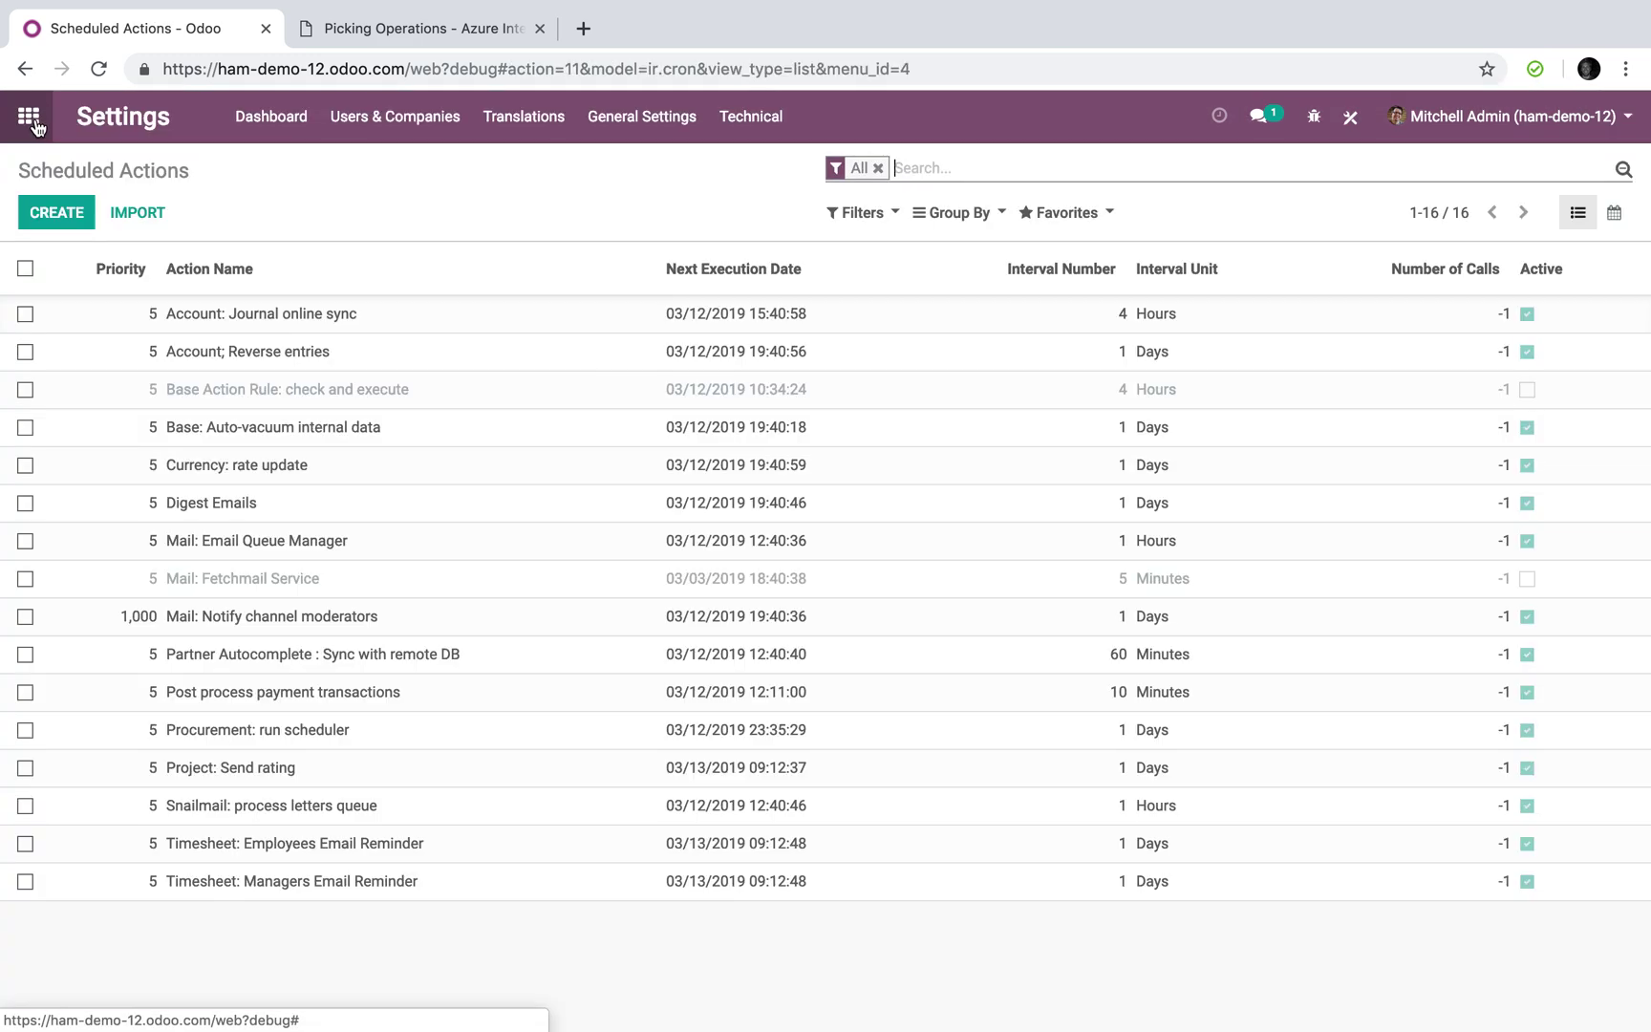
text(schedul)
key(Return)
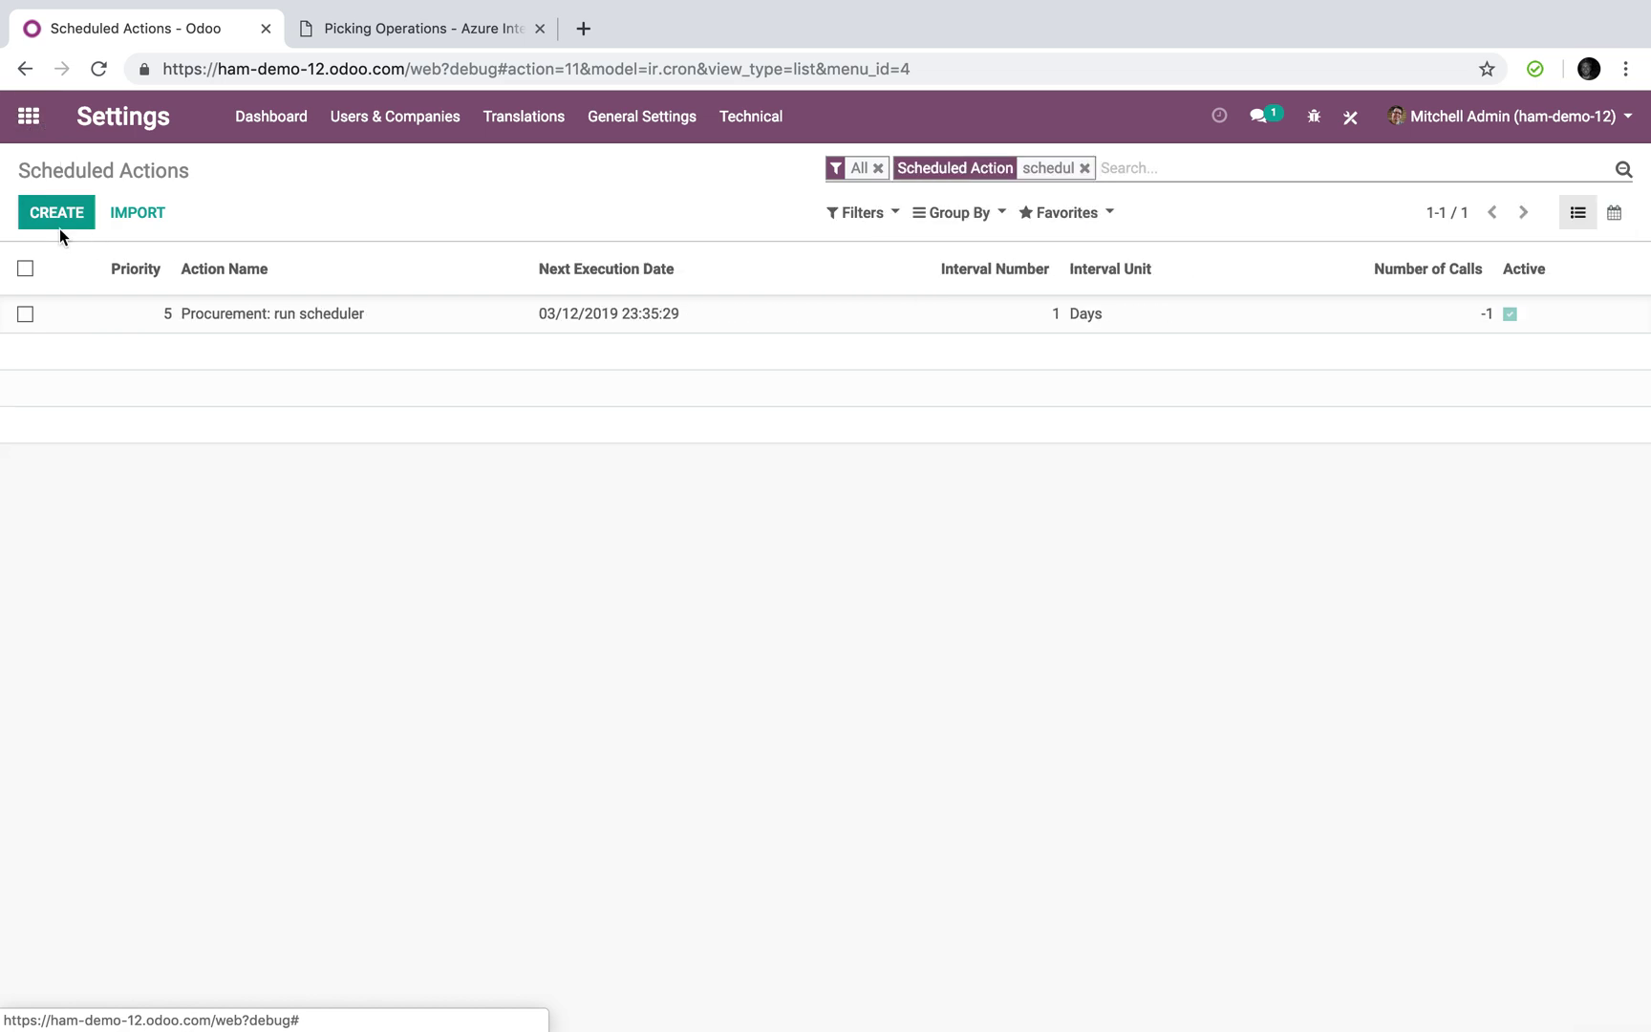
click(253, 315)
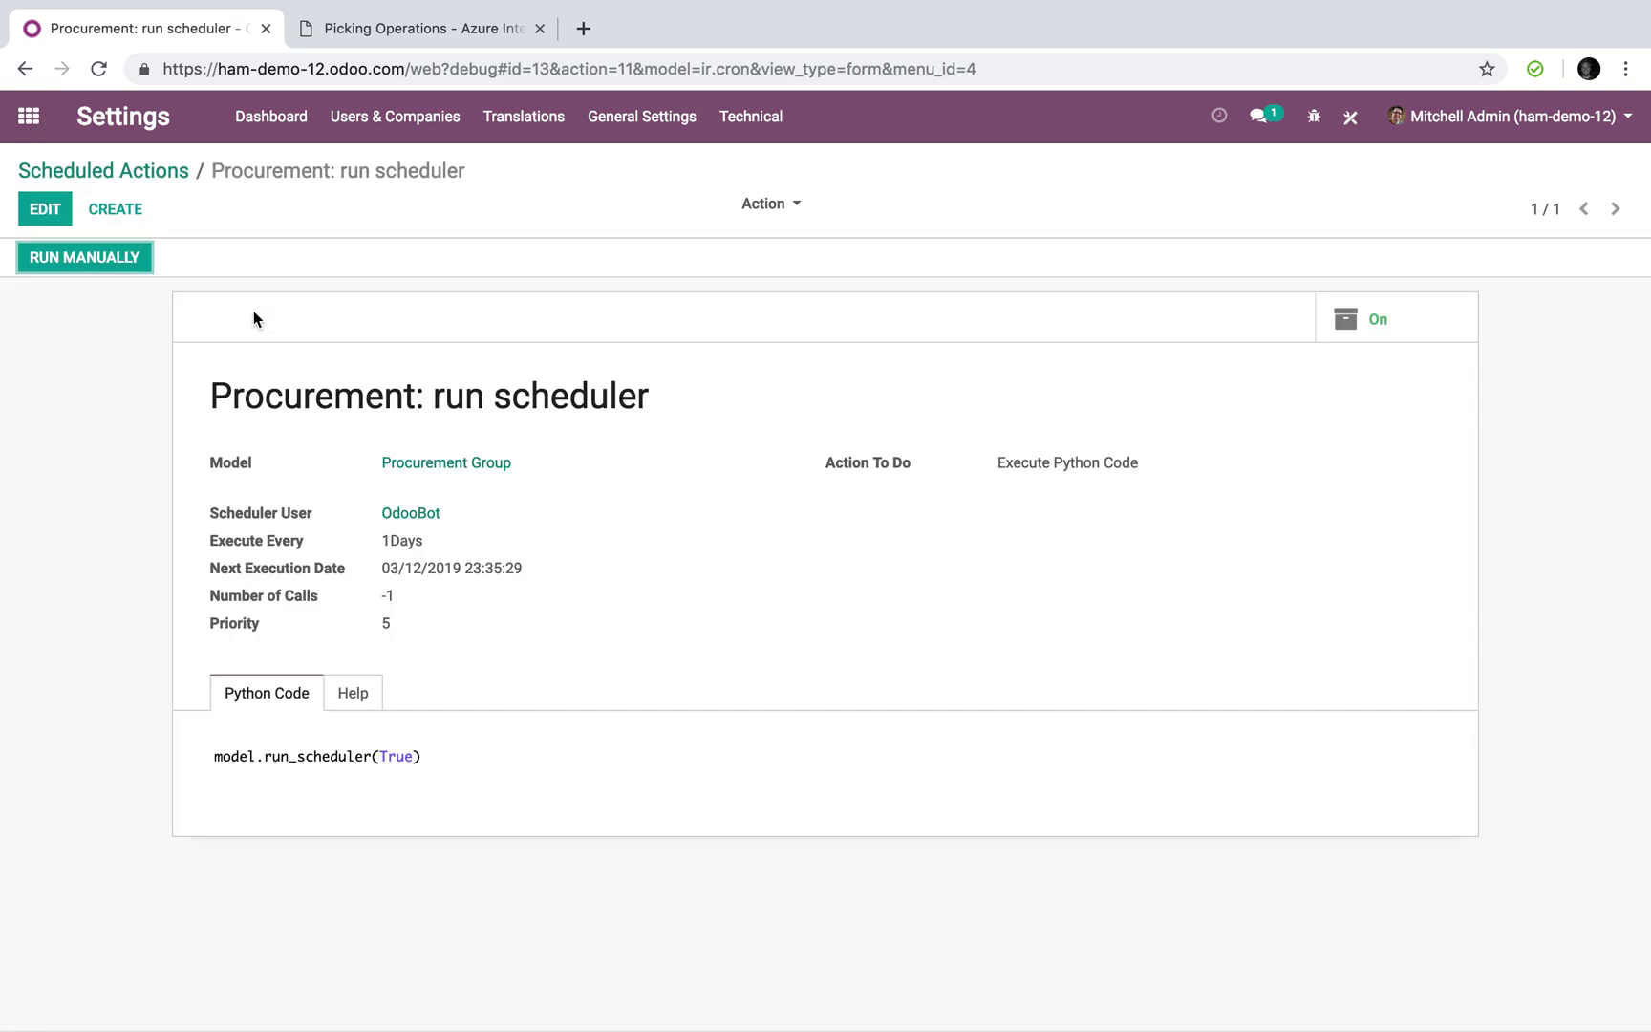
Step: Set the scheduler to execute every 1 Minutes and save
click(45, 208)
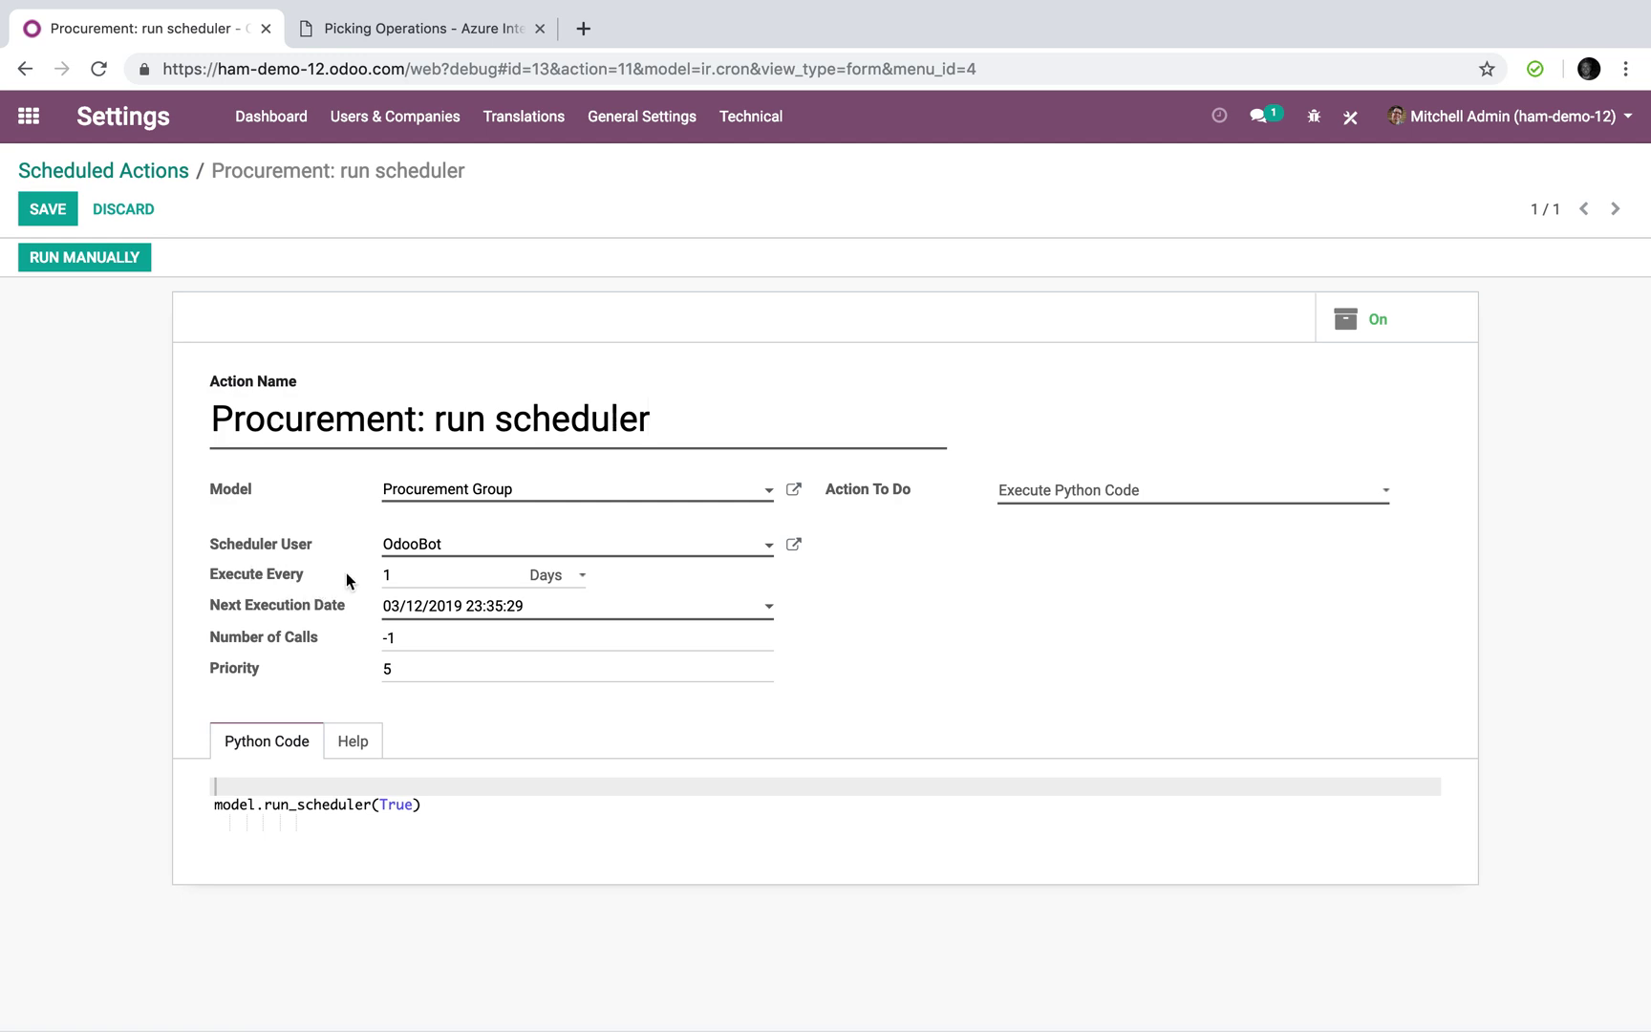
click(554, 574)
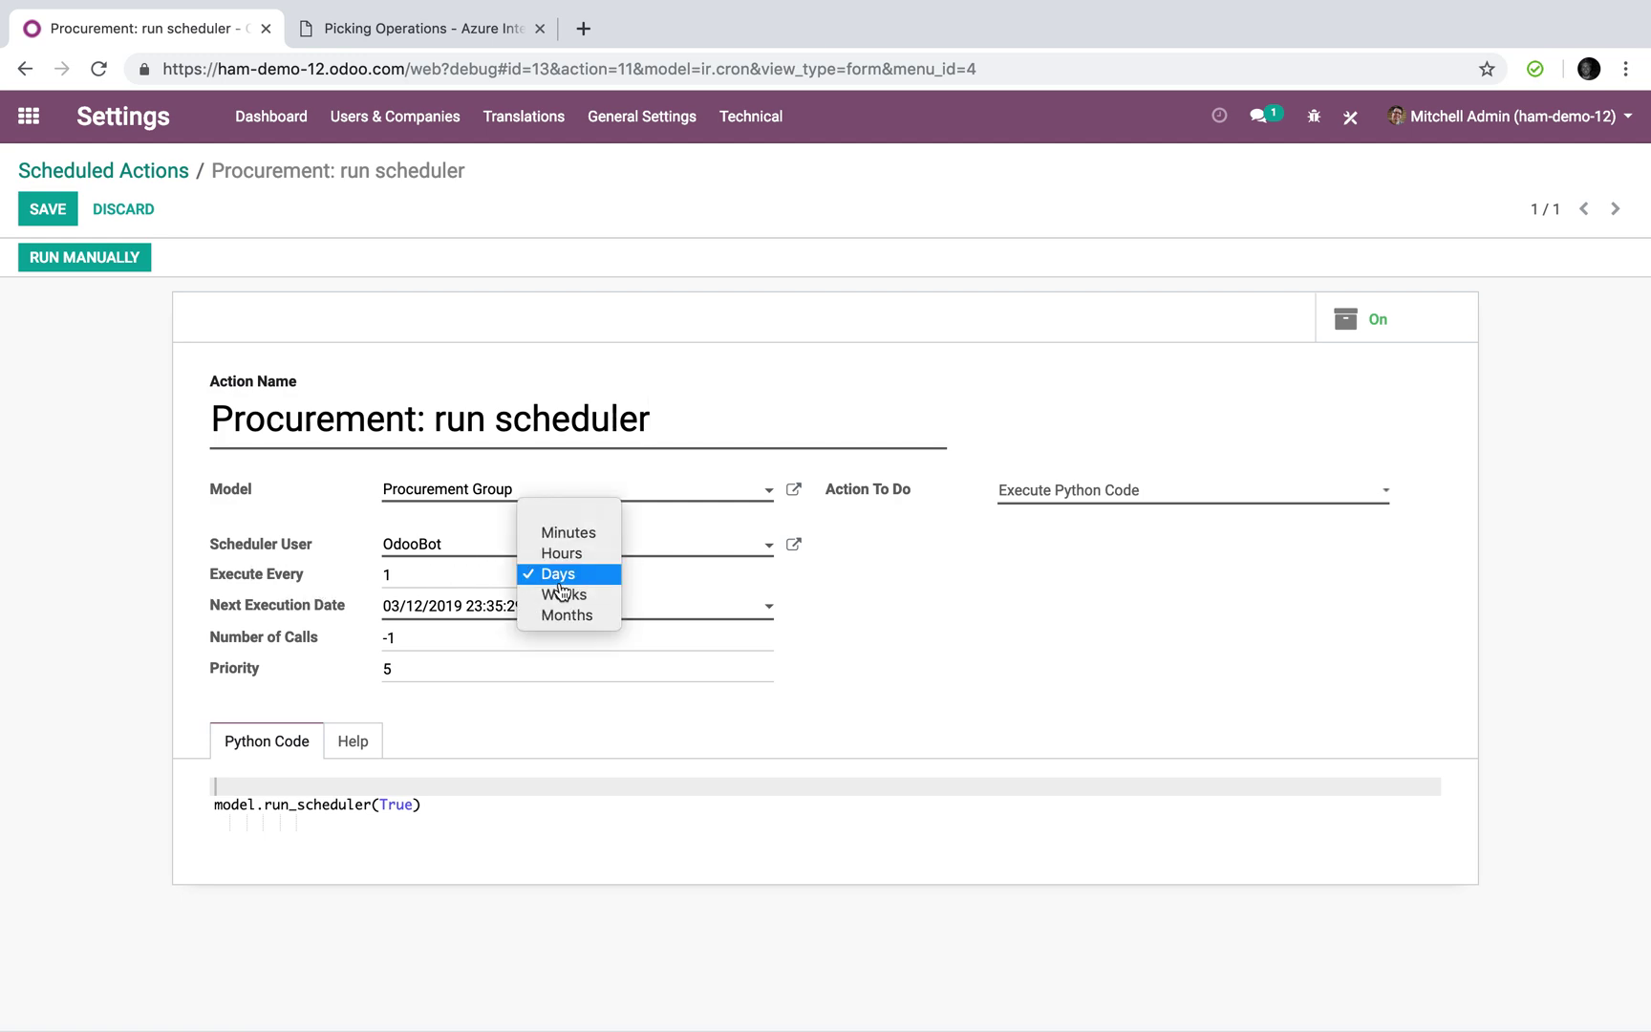
click(602, 539)
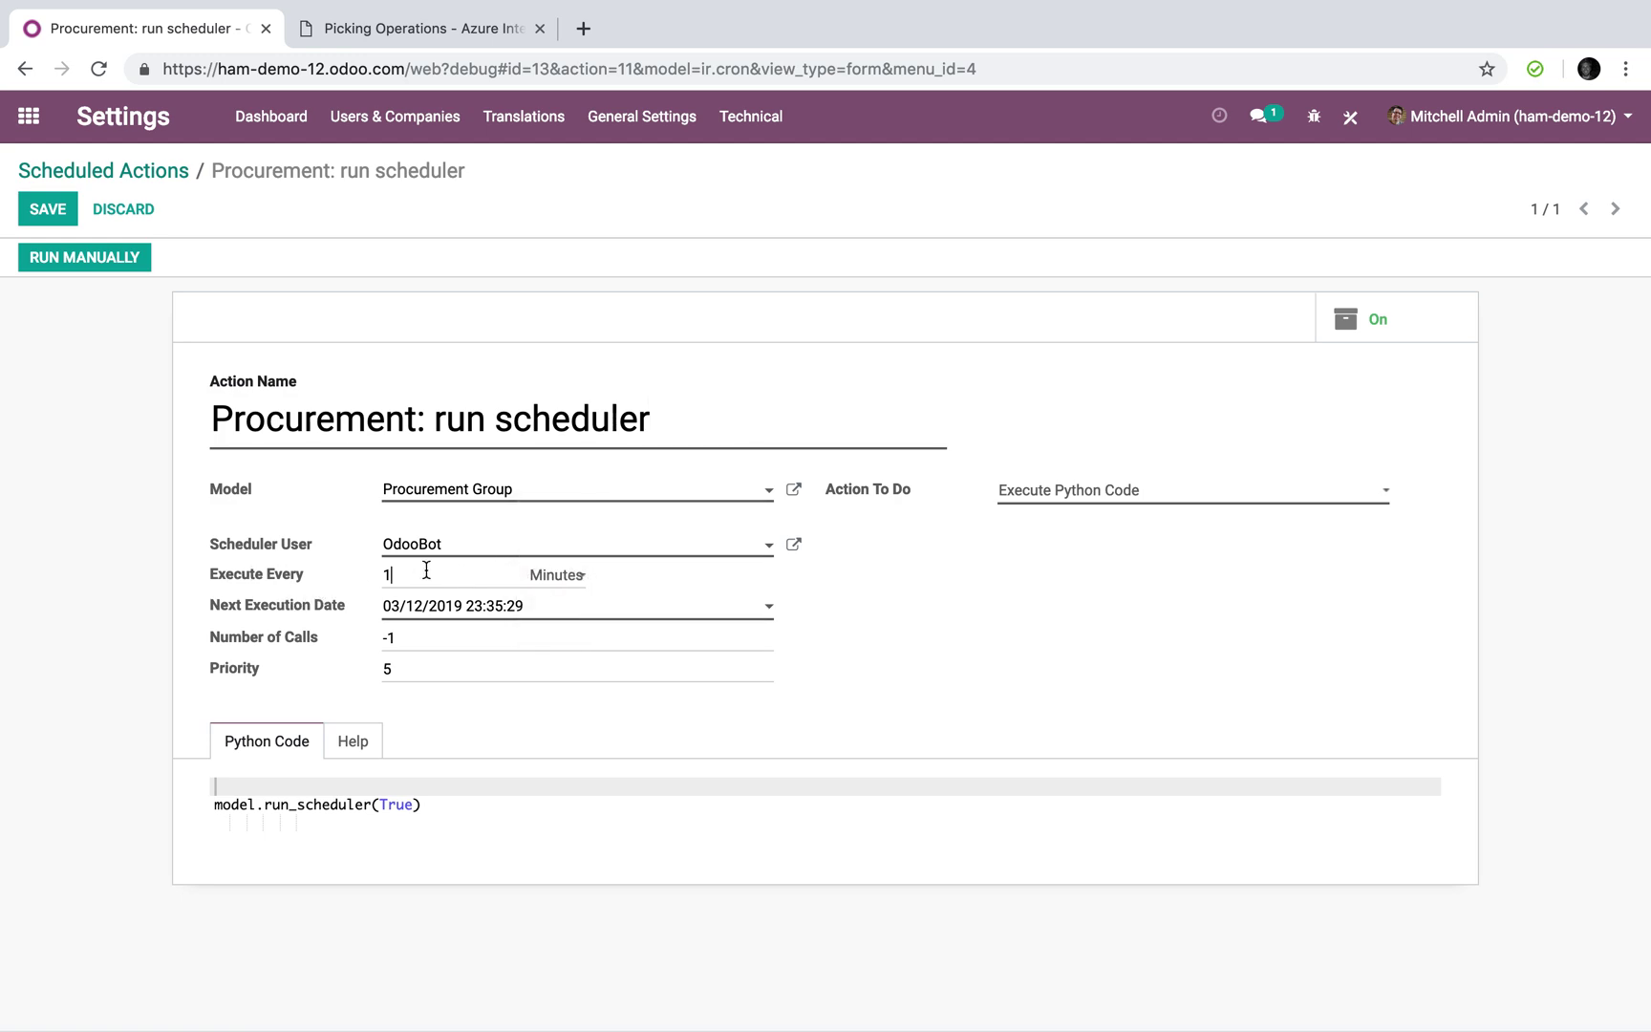
click(424, 573)
key(BackSpace)
text(5)
key(BackSpace)
text(.5)
click(423, 583)
key(BackSpace)
key(BackSpace)
text(1)
click(42, 203)
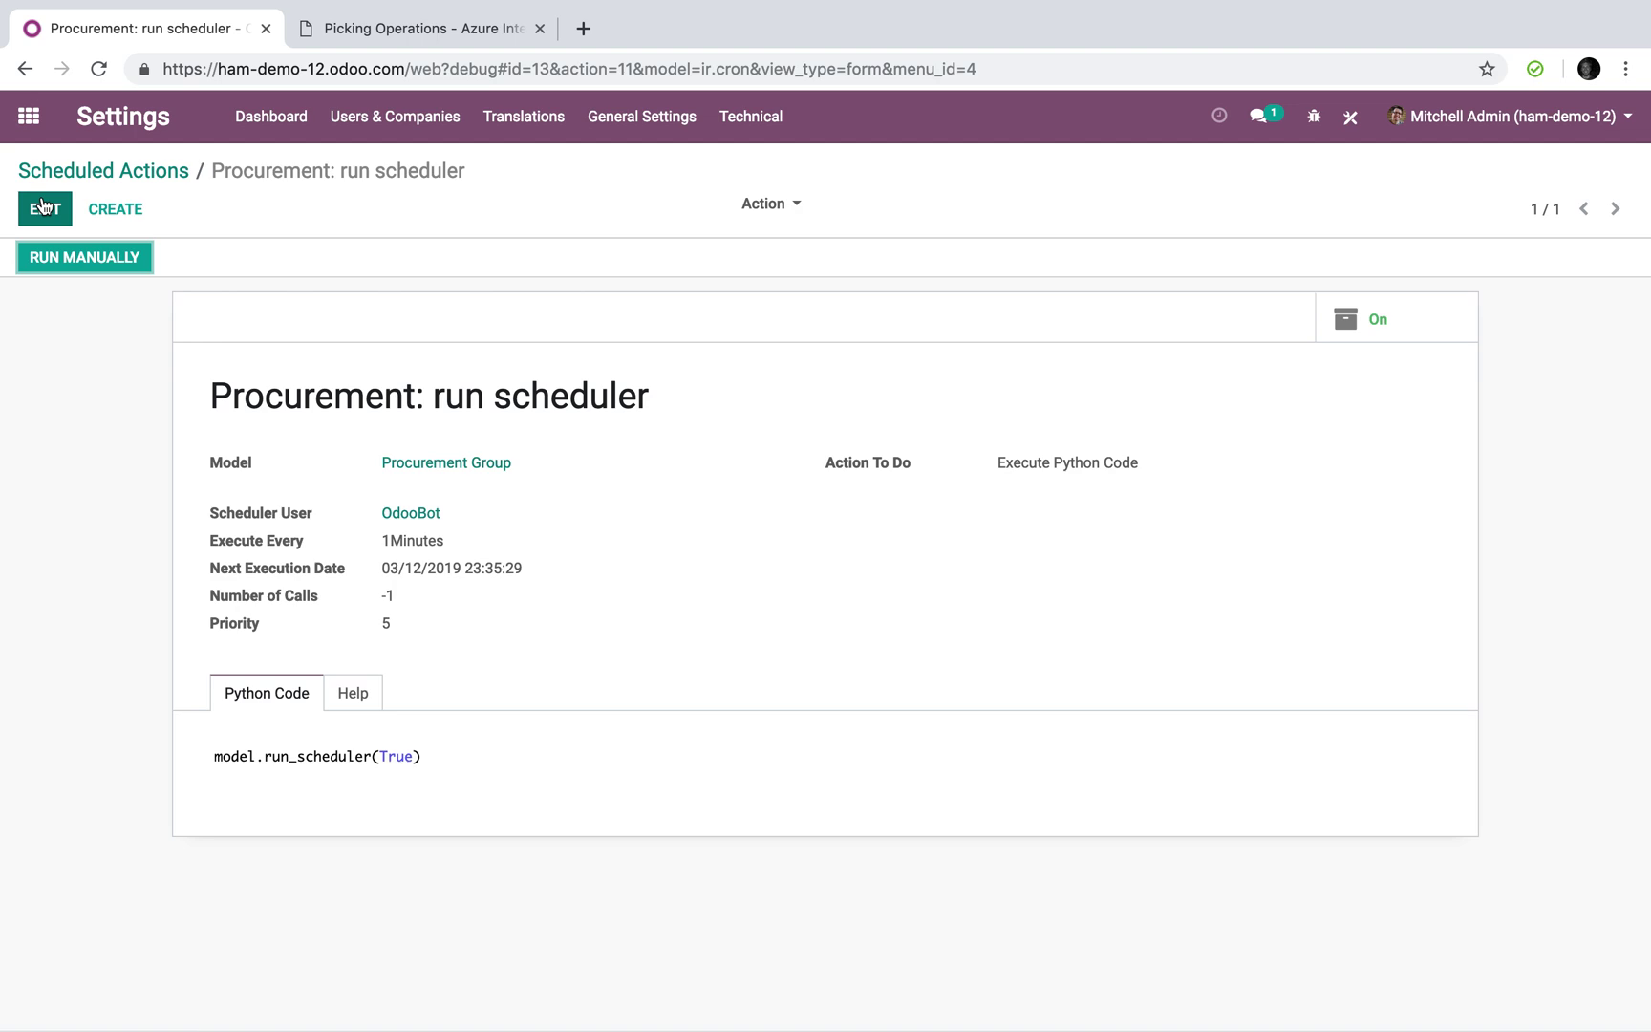
Step: Return to the Odoo home apps menu
click(29, 115)
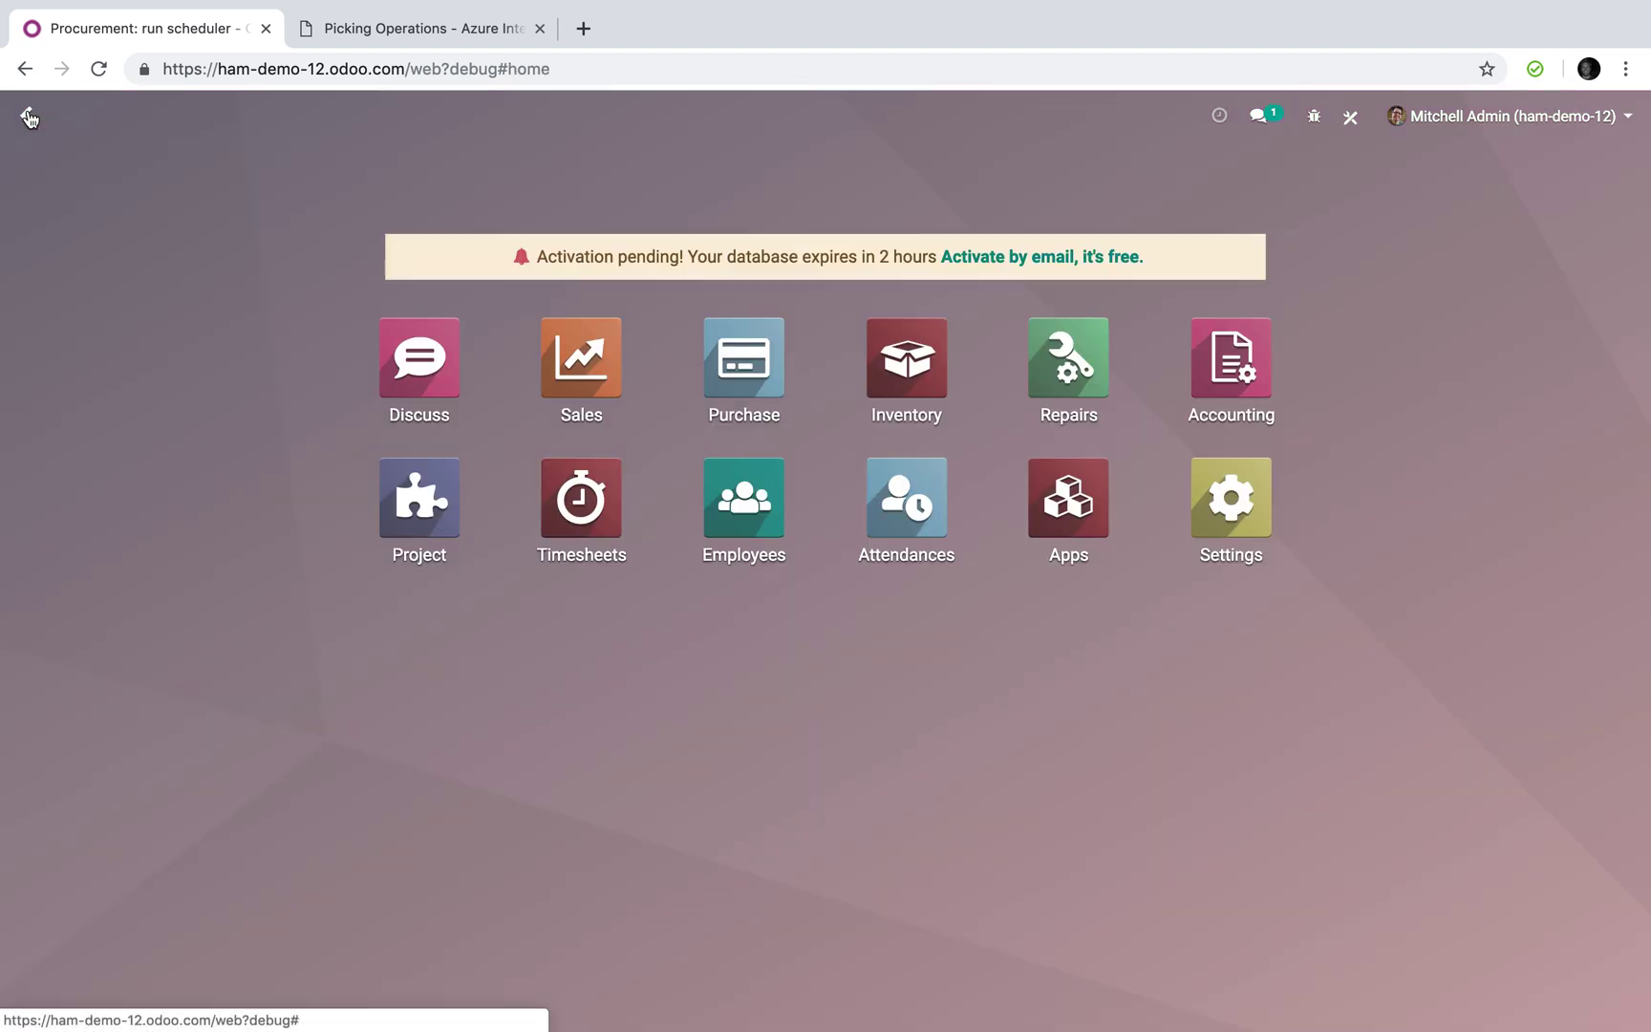